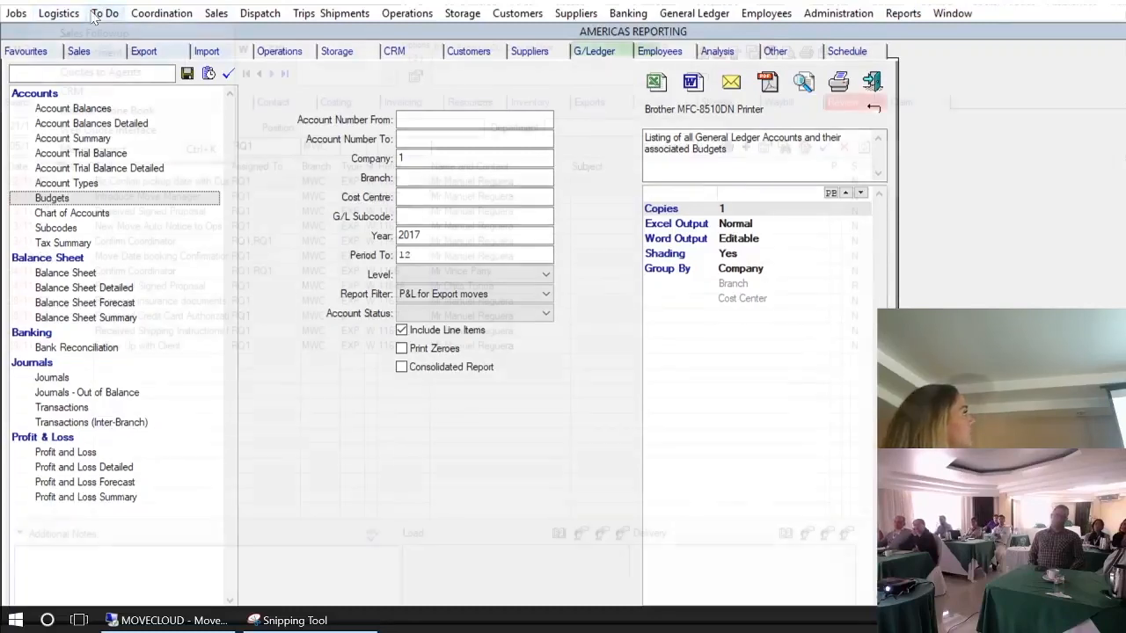
# Open the Outlook Inbox under coordination and refresh the message list from Outlook
pyautogui.click(104, 13)
pyautogui.click(161, 7)
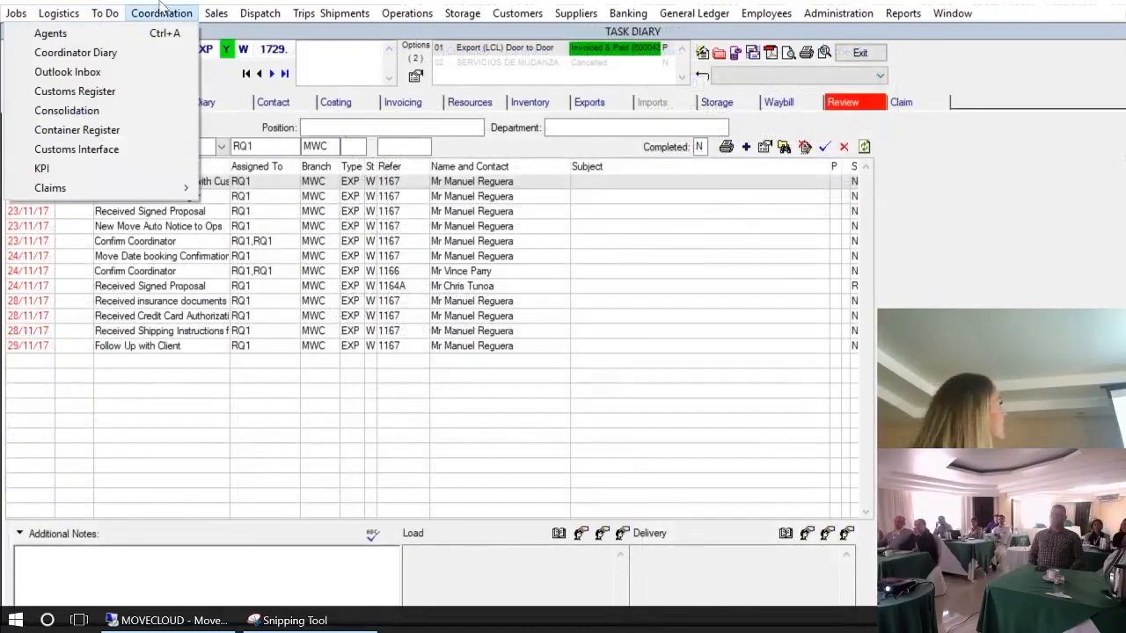
pyautogui.click(137, 72)
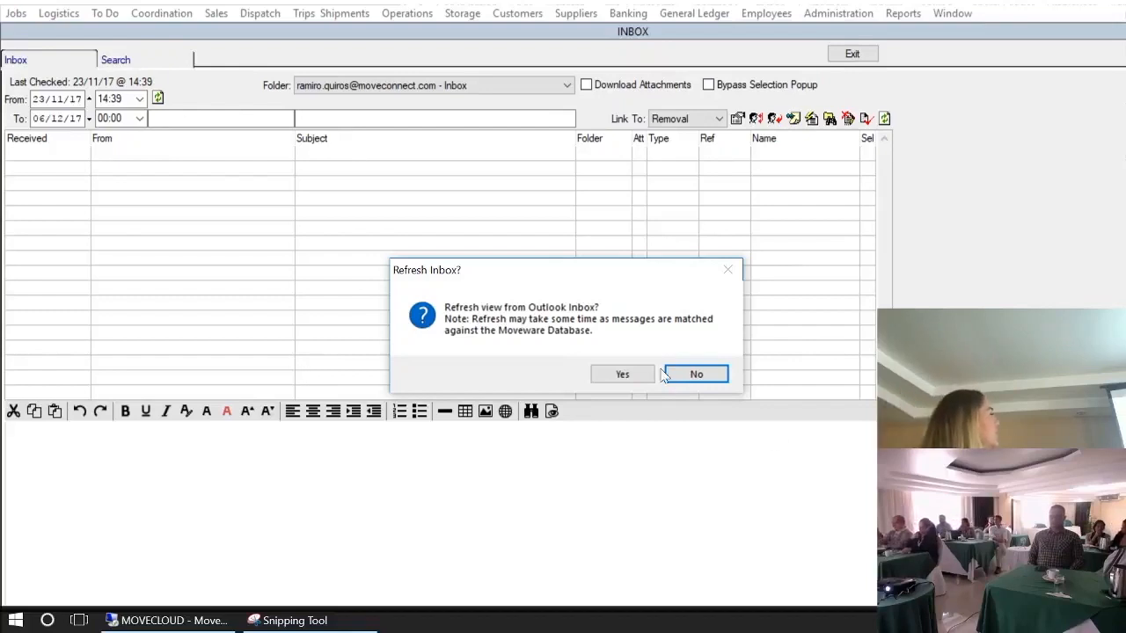
pyautogui.click(631, 375)
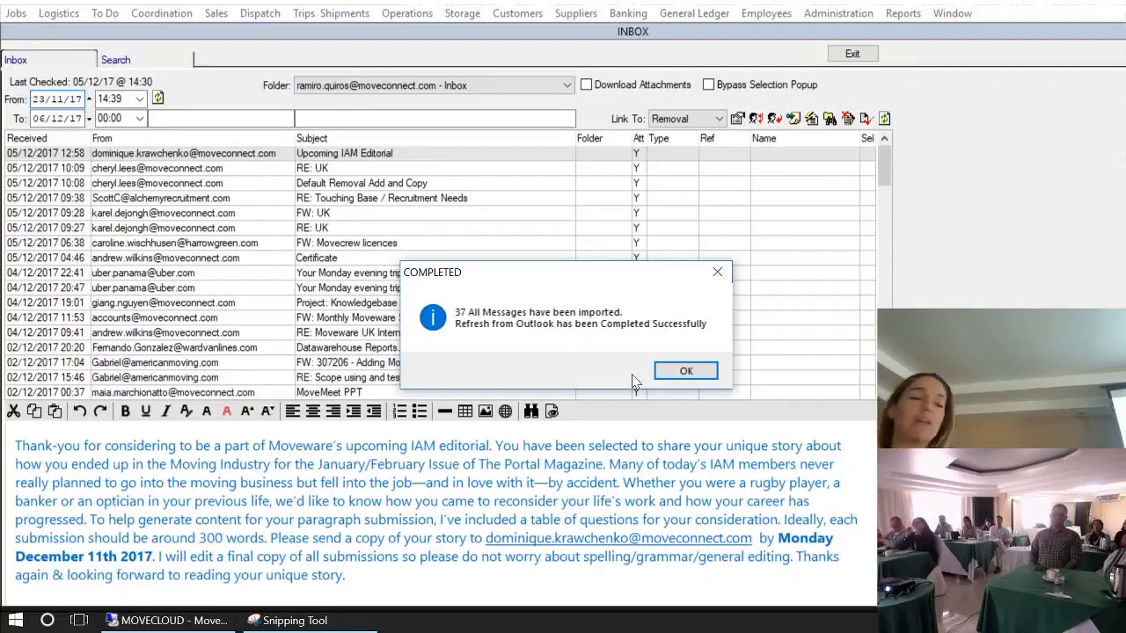
pyautogui.click(685, 371)
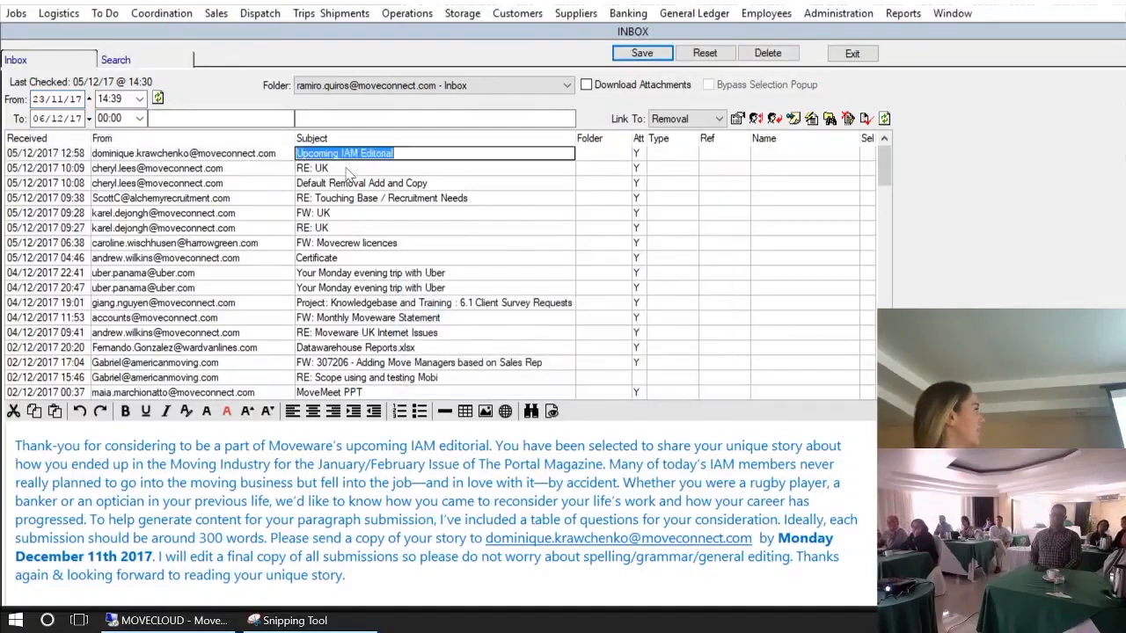
pyautogui.press('Down')
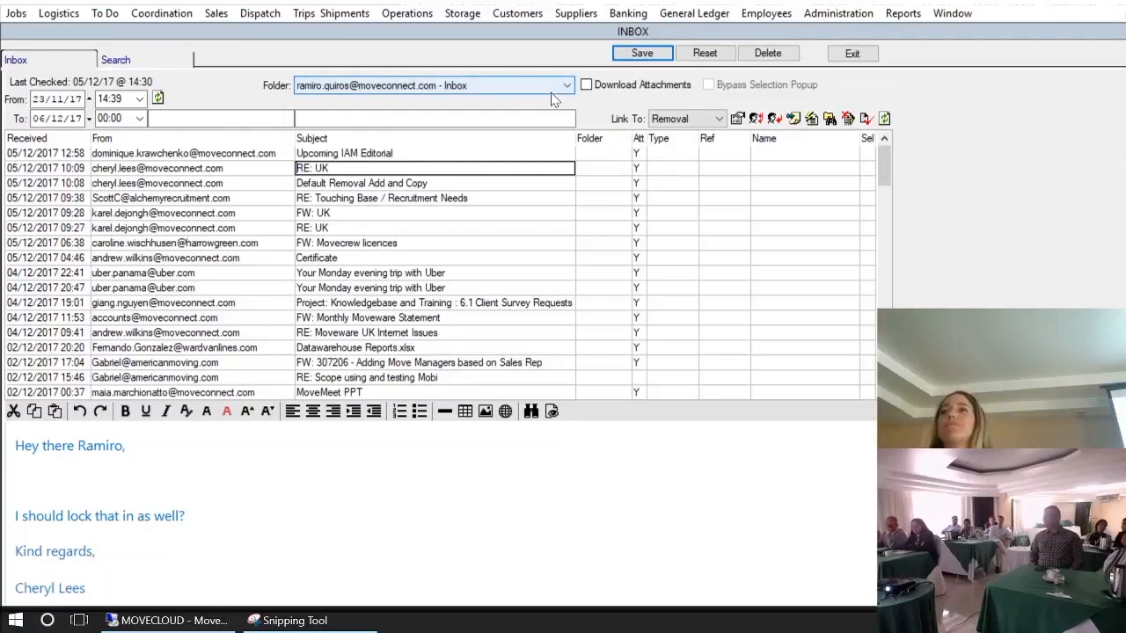
pyautogui.click(773, 172)
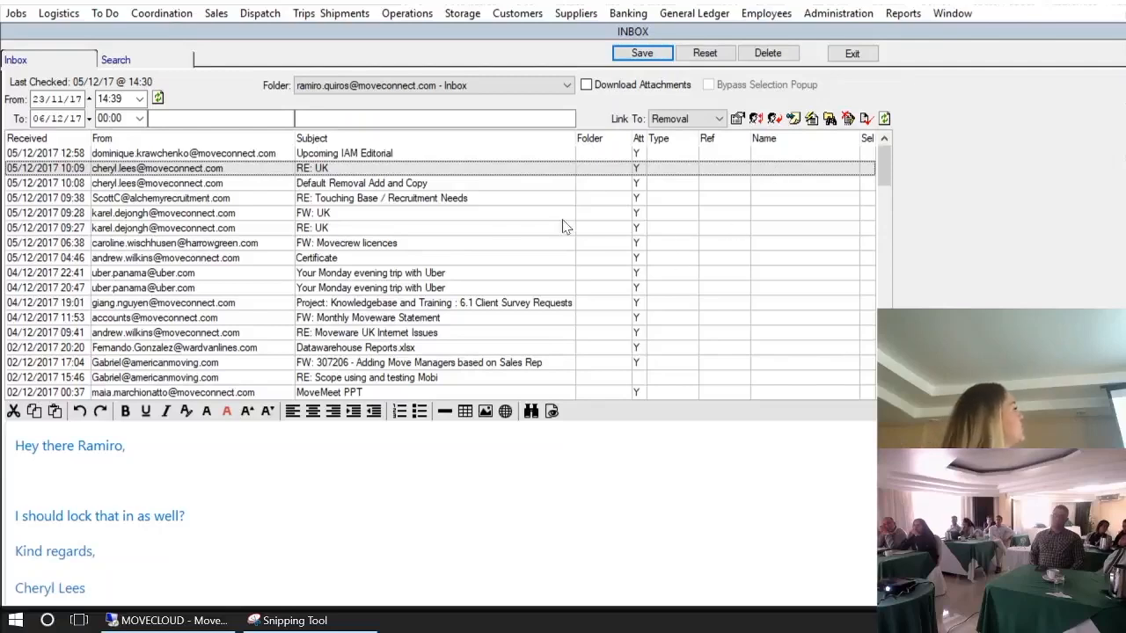
pyautogui.click(865, 168)
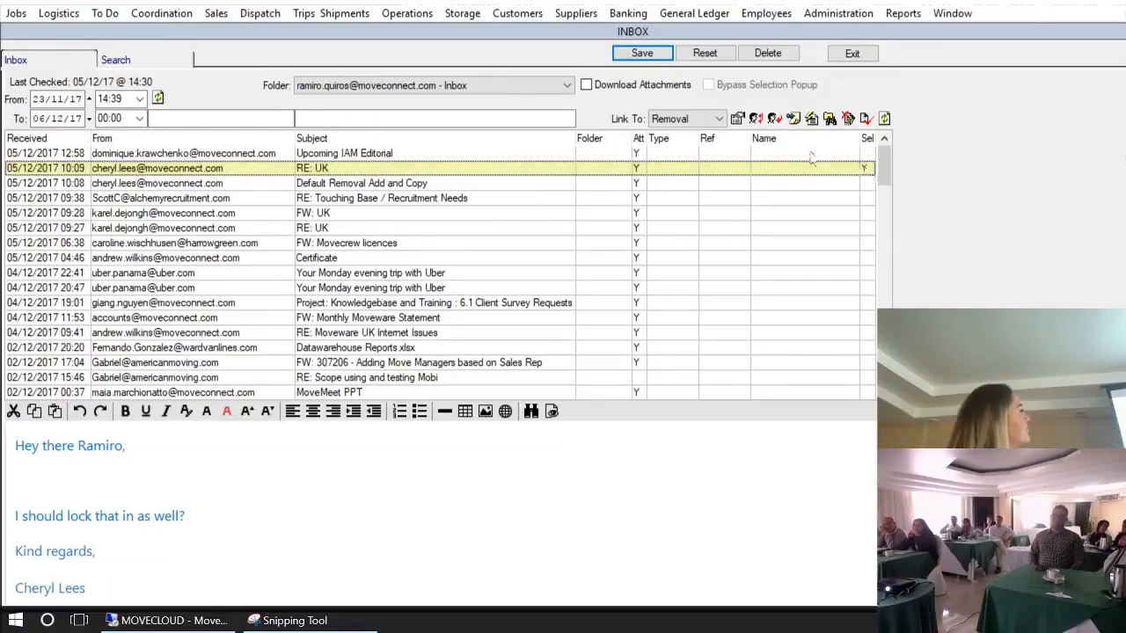
pyautogui.click(657, 123)
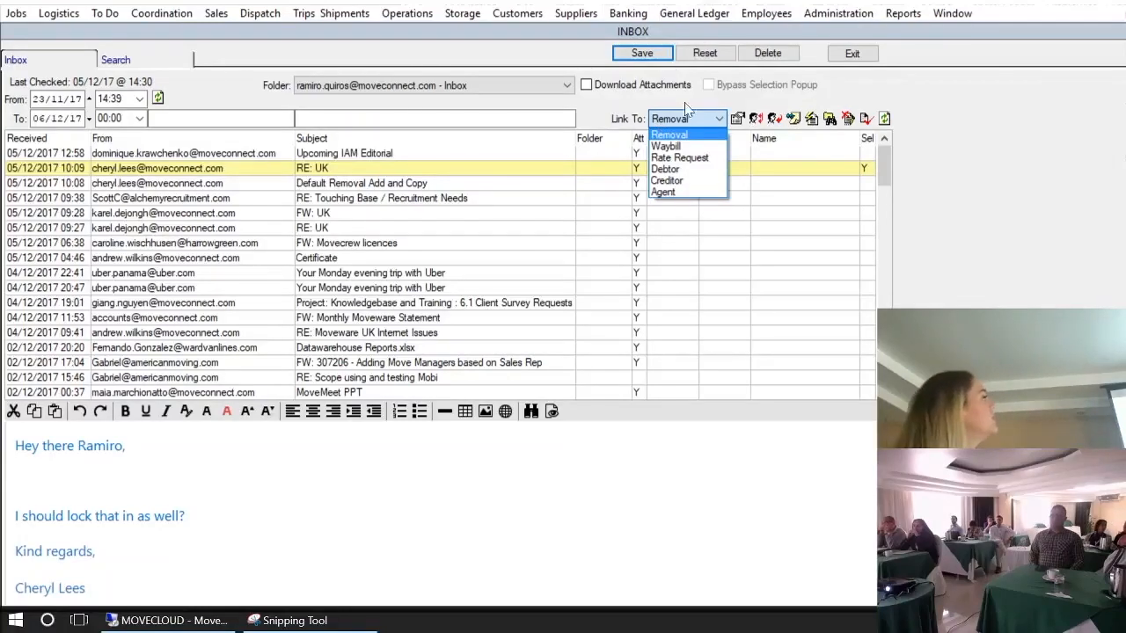
pyautogui.click(697, 118)
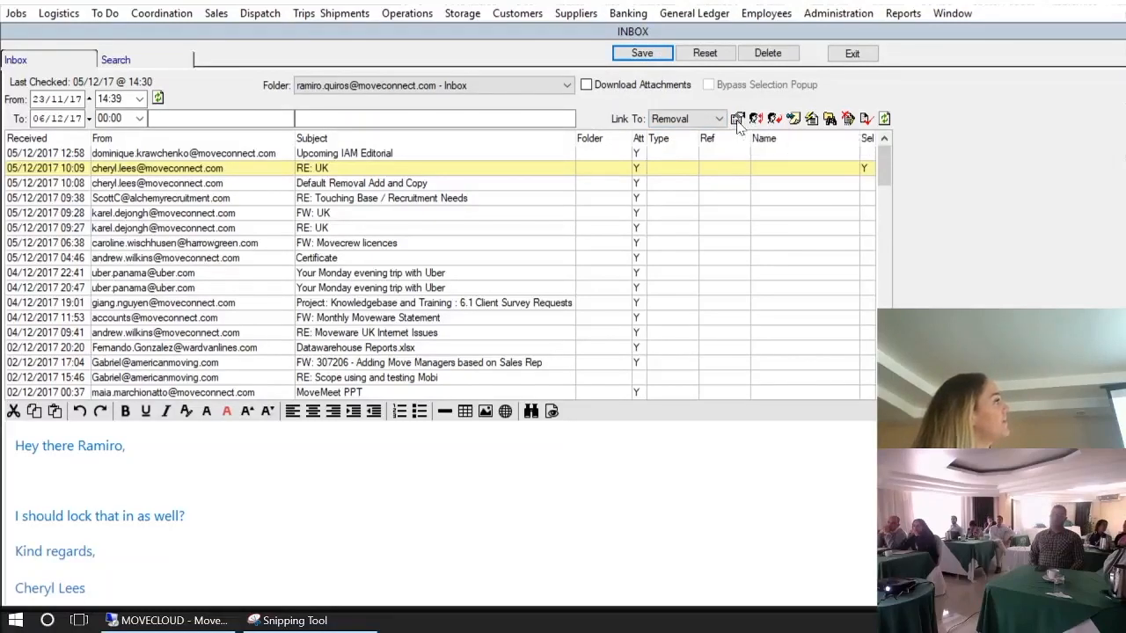
pyautogui.click(737, 120)
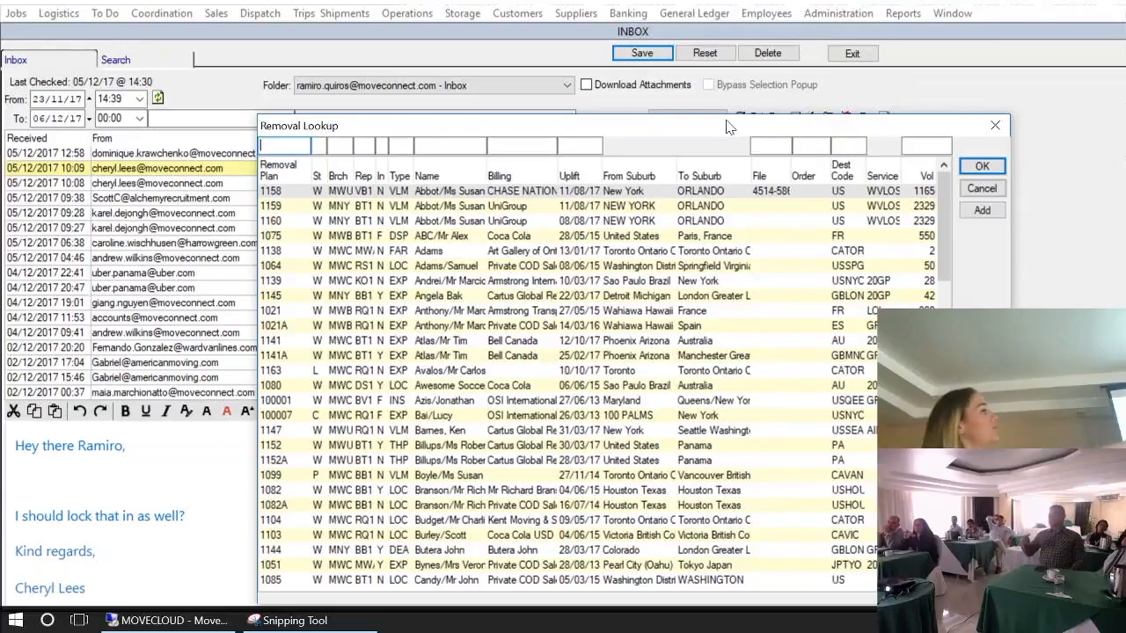
pyautogui.click(981, 188)
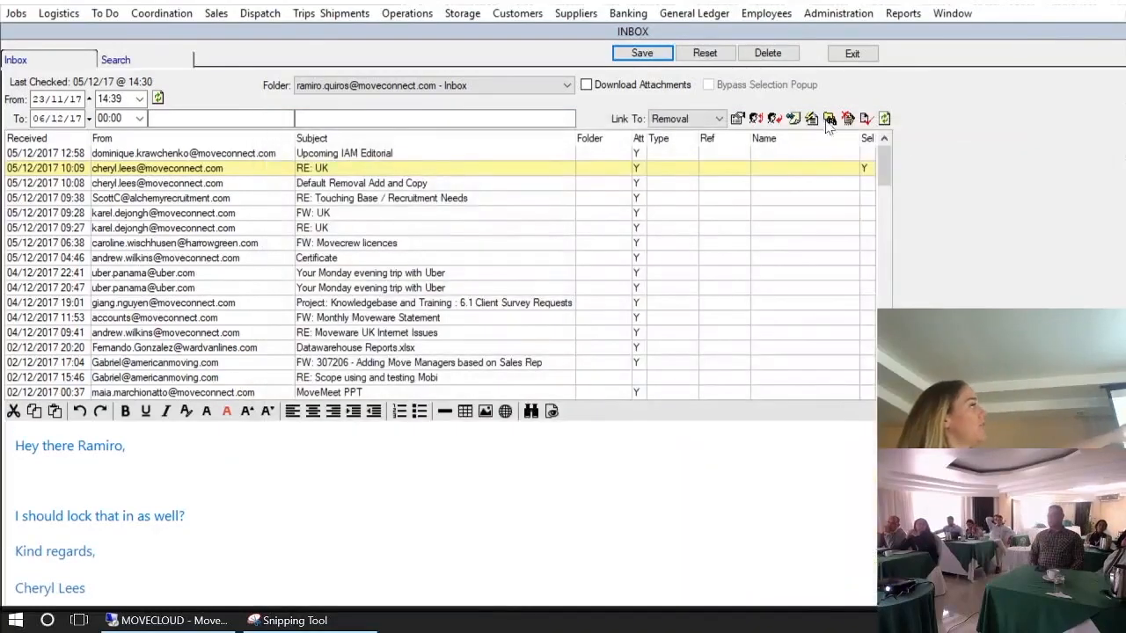
pyautogui.click(866, 171)
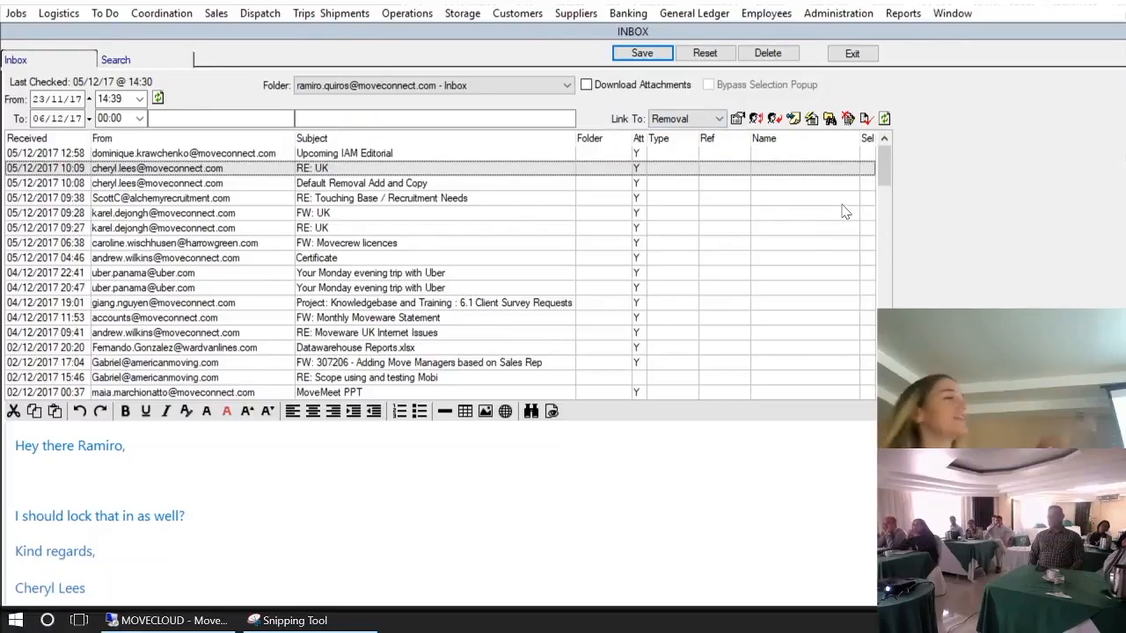
# Mark the RE: UK, Default Removal Add and Copy, and RE: Touching Base / Recruitment Needs emails and link them to removal 1158
pyautogui.click(874, 170)
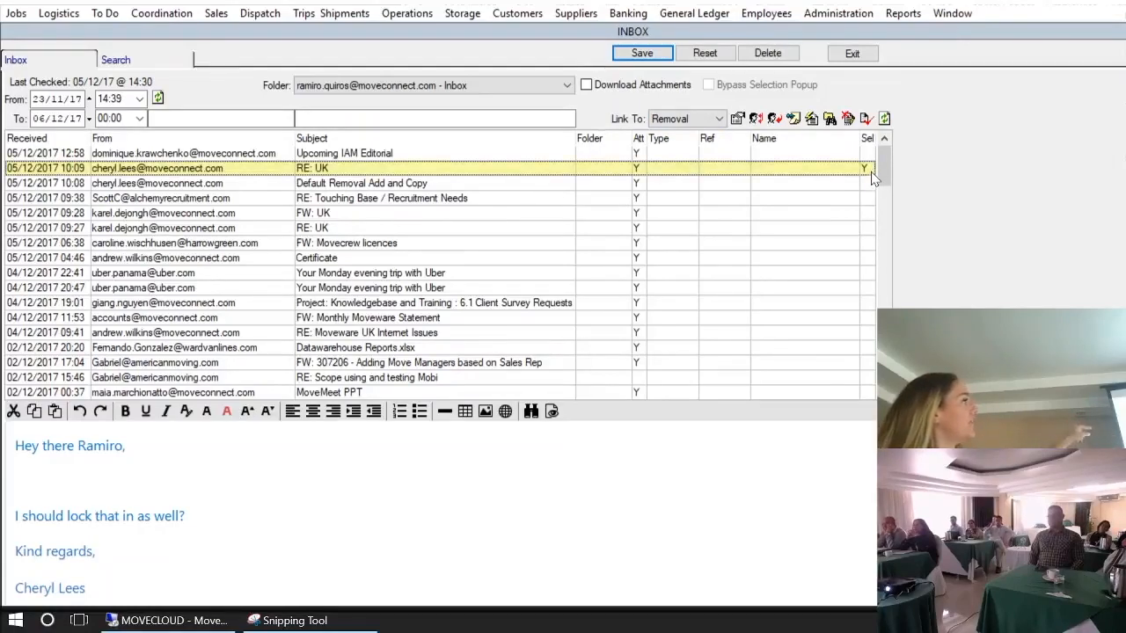
pyautogui.click(867, 184)
pyautogui.click(867, 198)
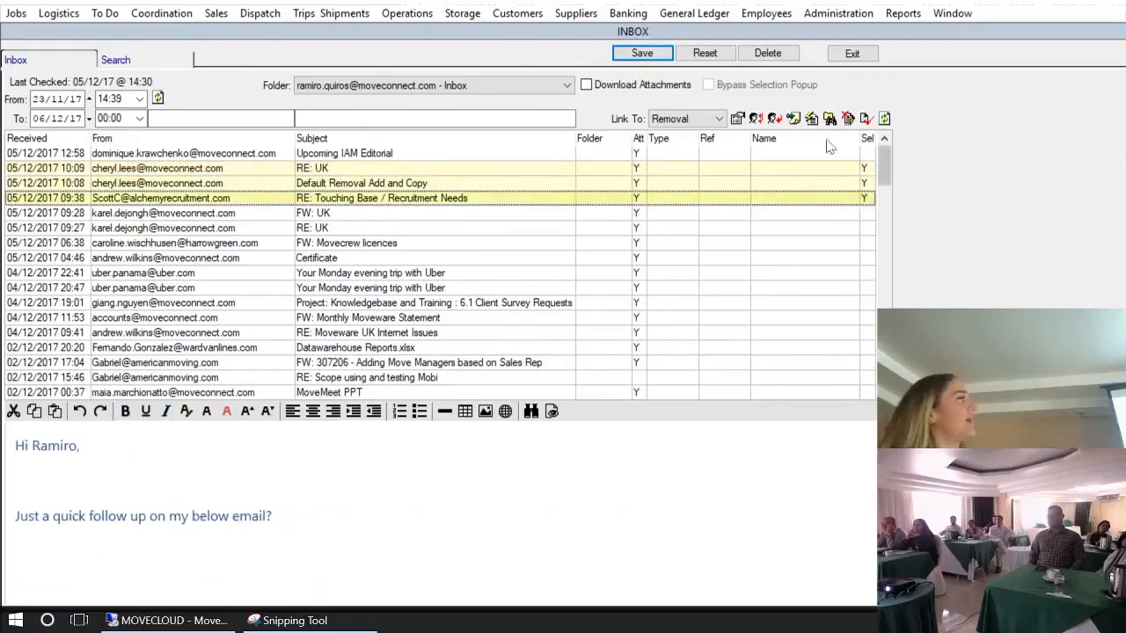
pyautogui.click(738, 120)
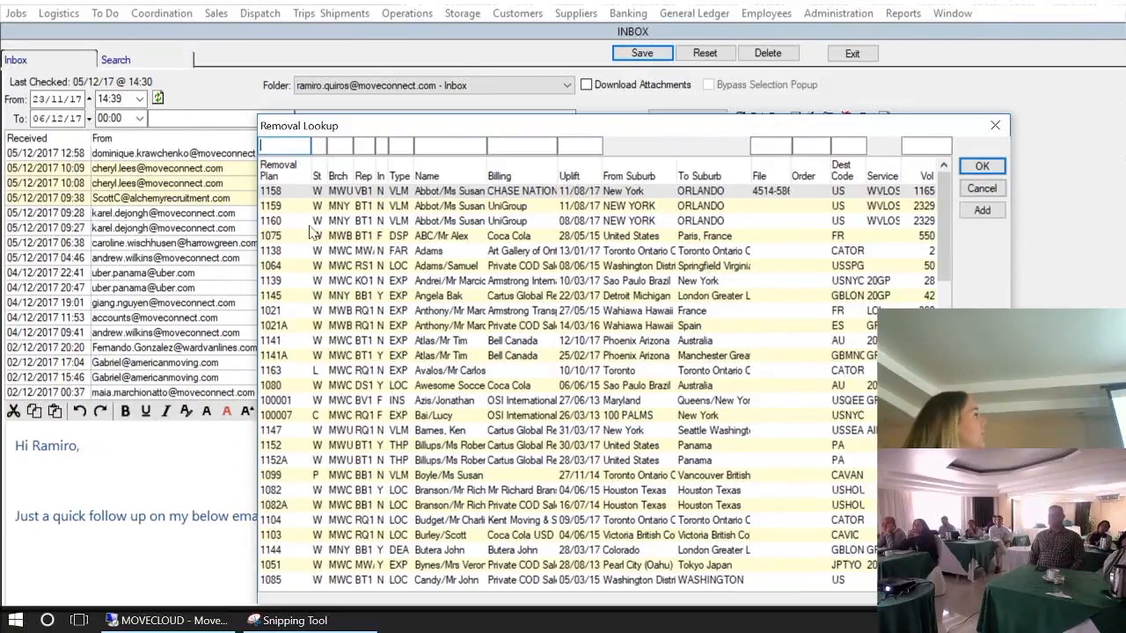
pyautogui.click(276, 192)
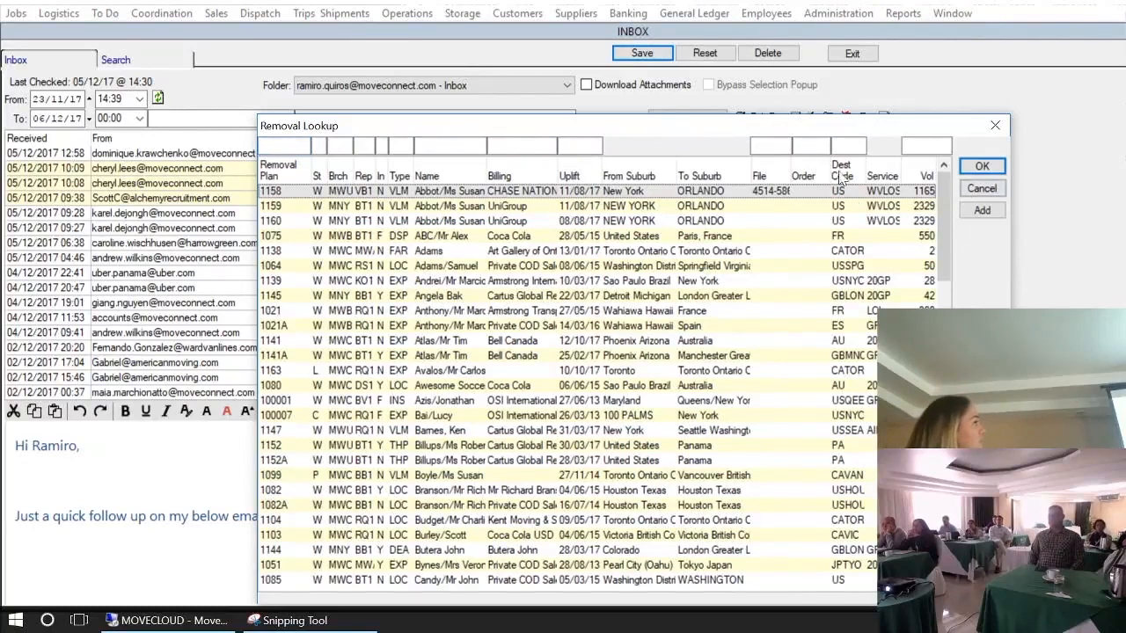
pyautogui.click(982, 166)
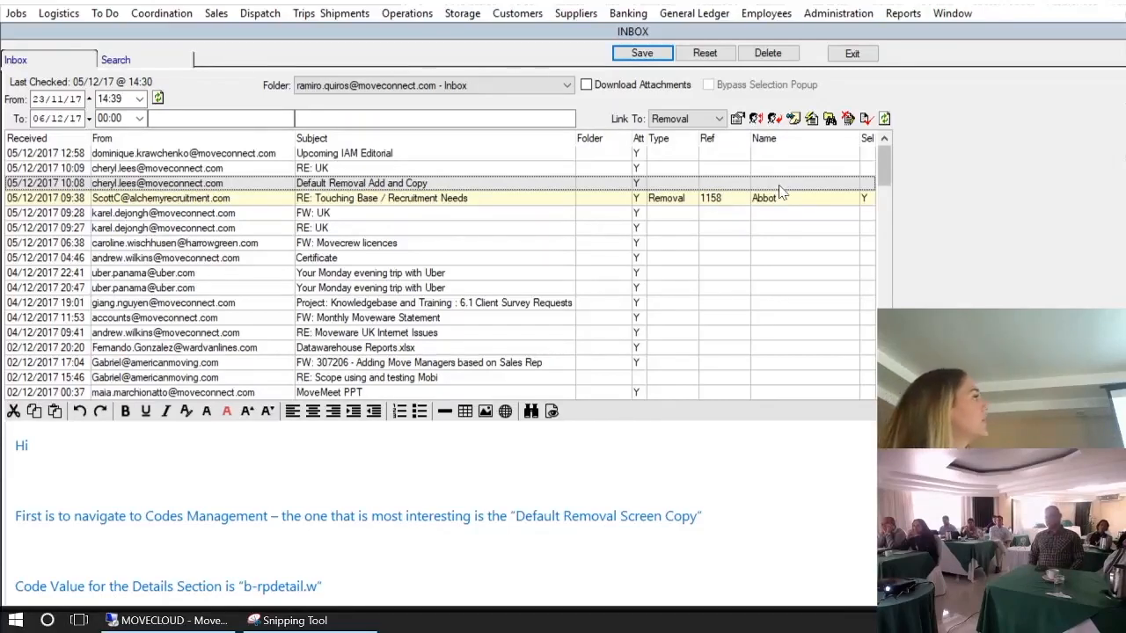
pyautogui.click(732, 200)
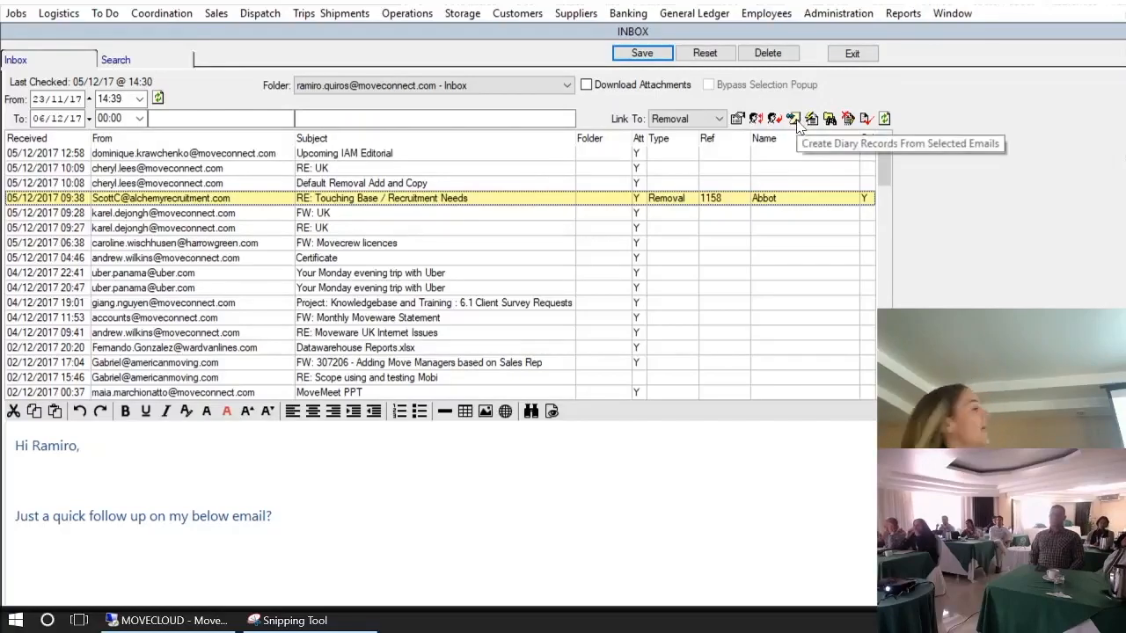
pyautogui.click(794, 120)
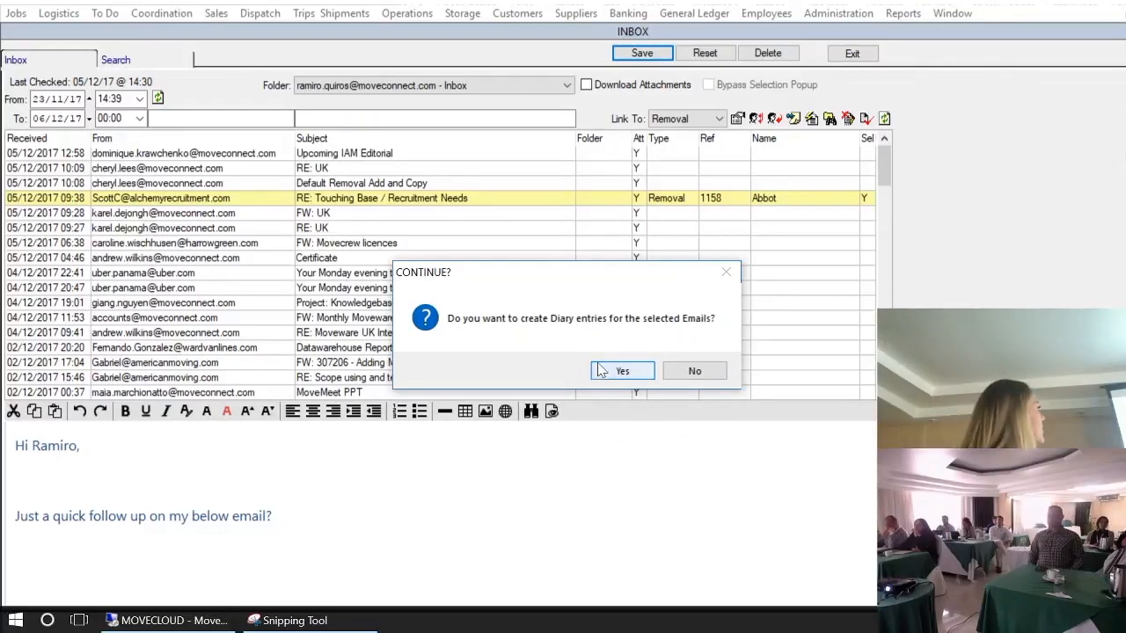
pyautogui.click(694, 371)
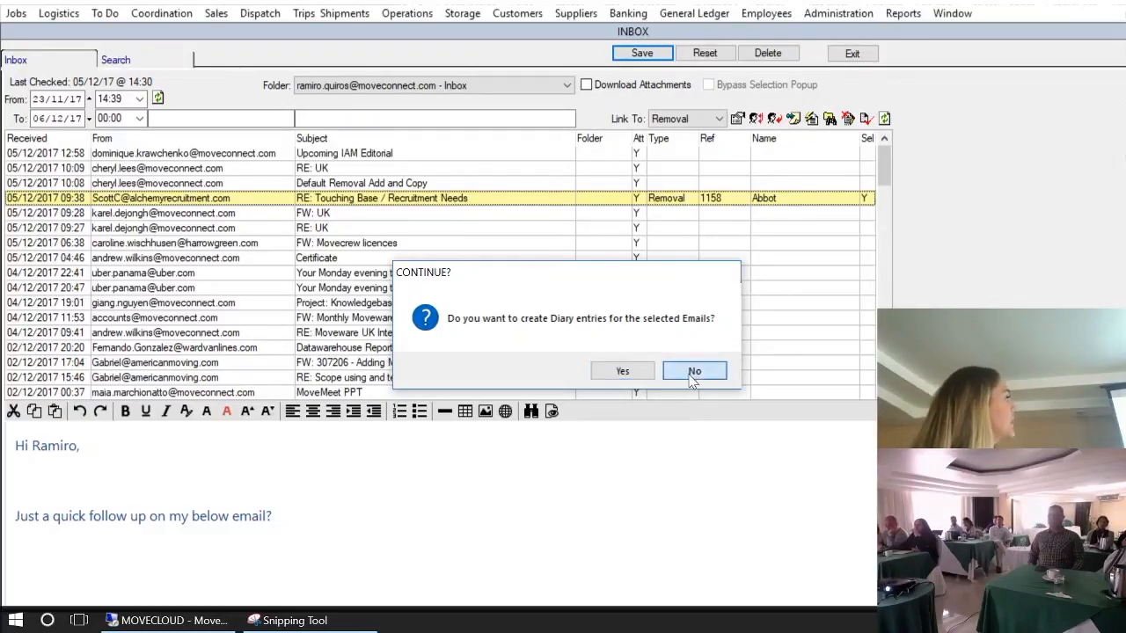
# Enable attachment downloads and create a diary record from the linked RE: Touching Base / Recruitment Needs email, including image001.png
pyautogui.click(633, 88)
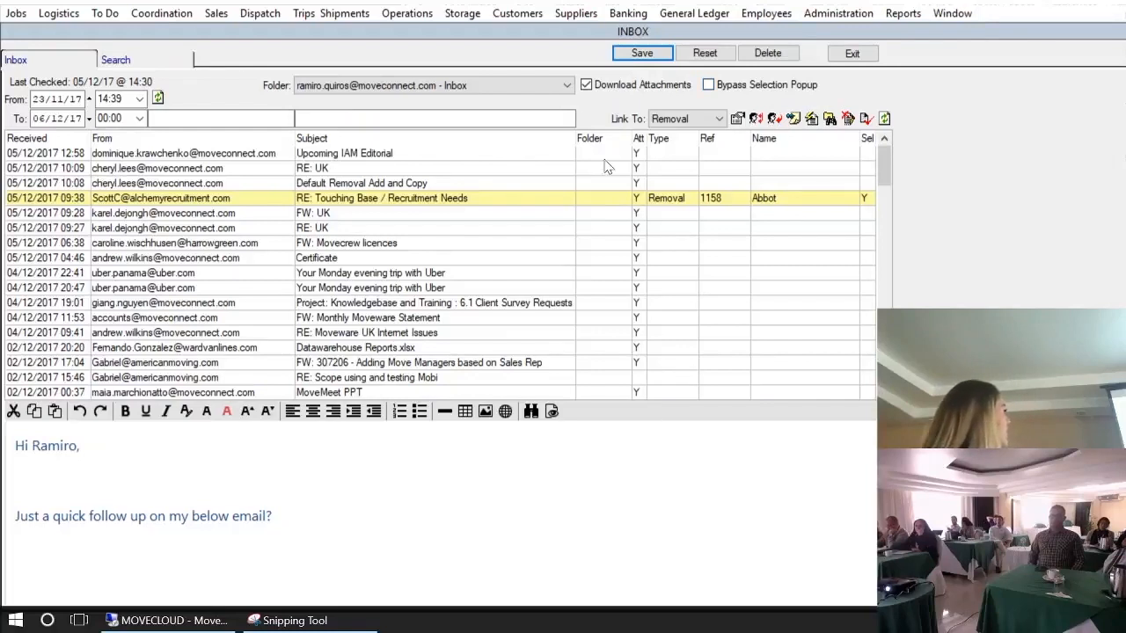
pyautogui.click(832, 189)
pyautogui.click(835, 197)
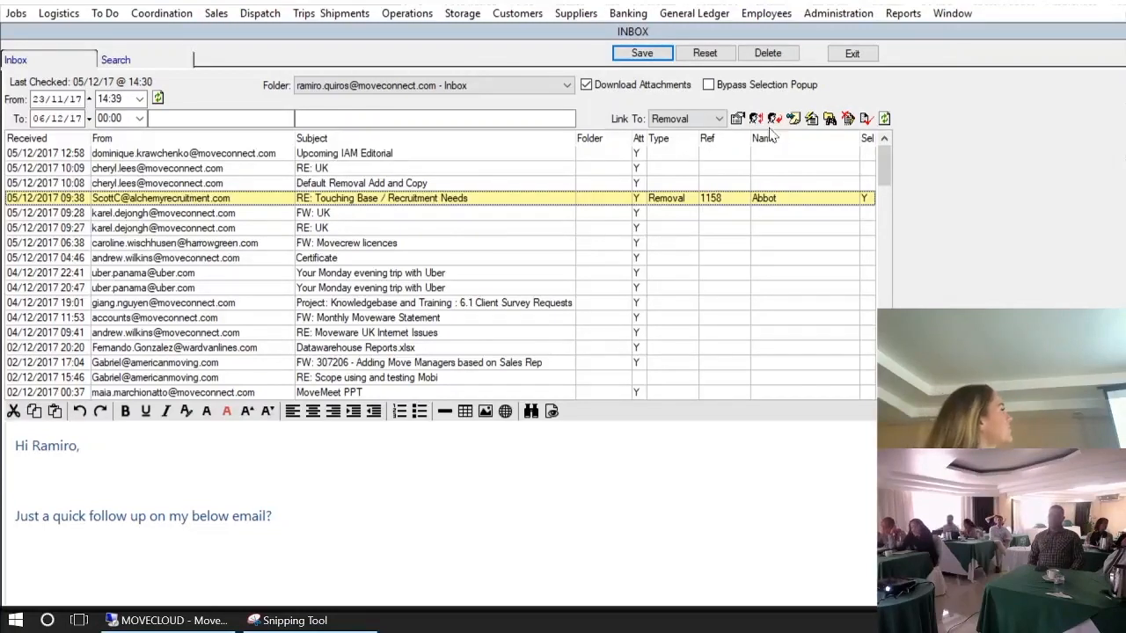
pyautogui.click(791, 119)
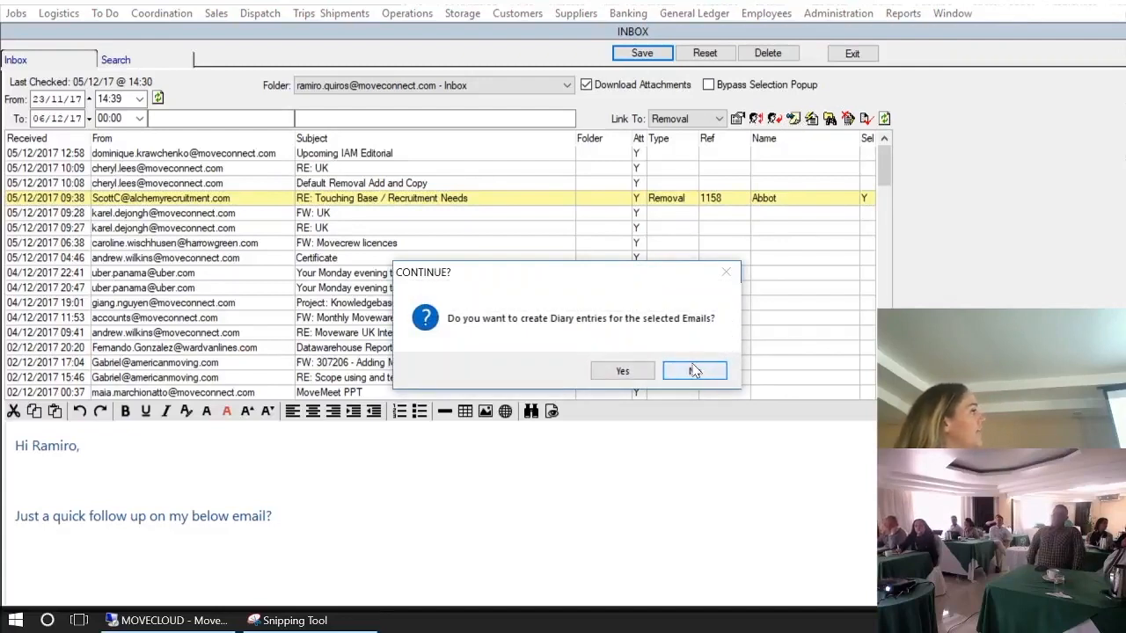
pyautogui.click(622, 370)
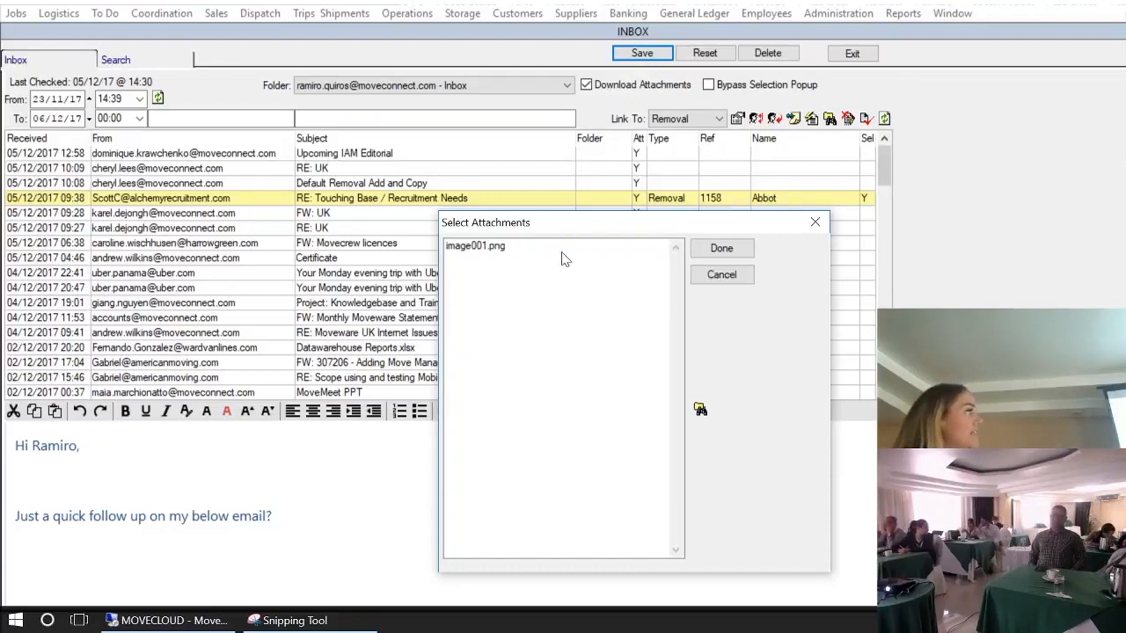
pyautogui.click(495, 246)
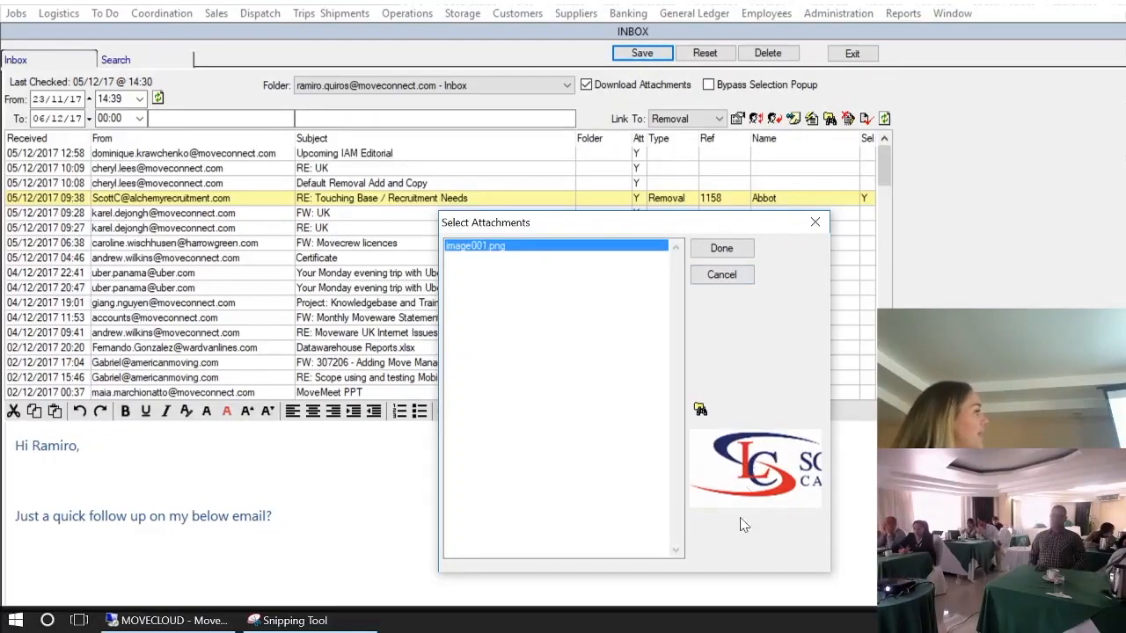
pyautogui.click(737, 249)
pyautogui.click(730, 249)
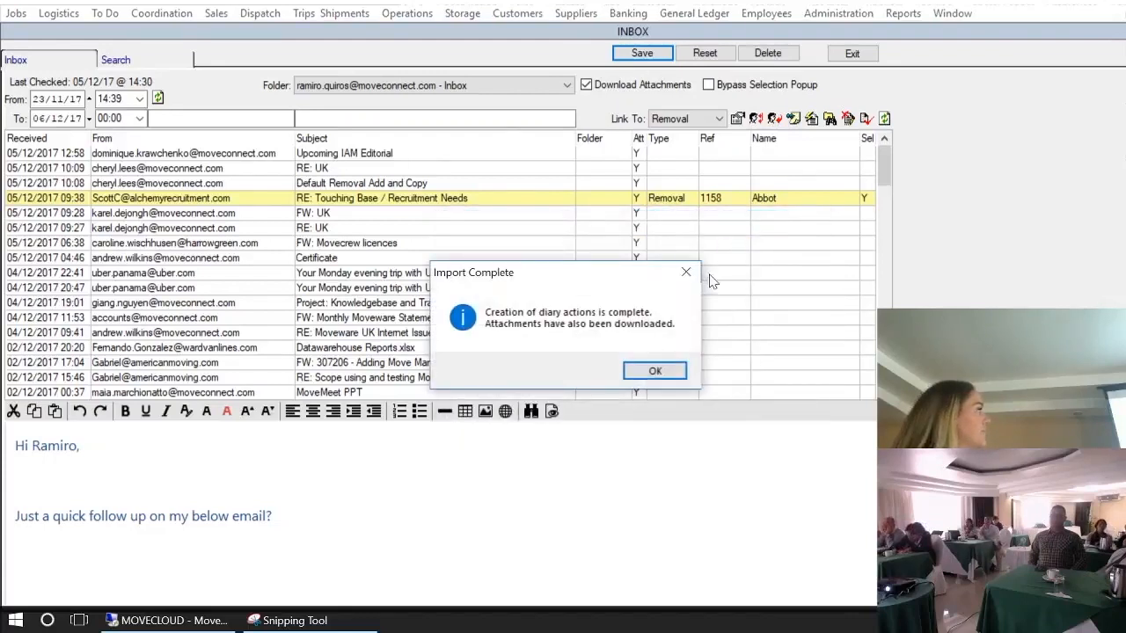
pyautogui.click(652, 369)
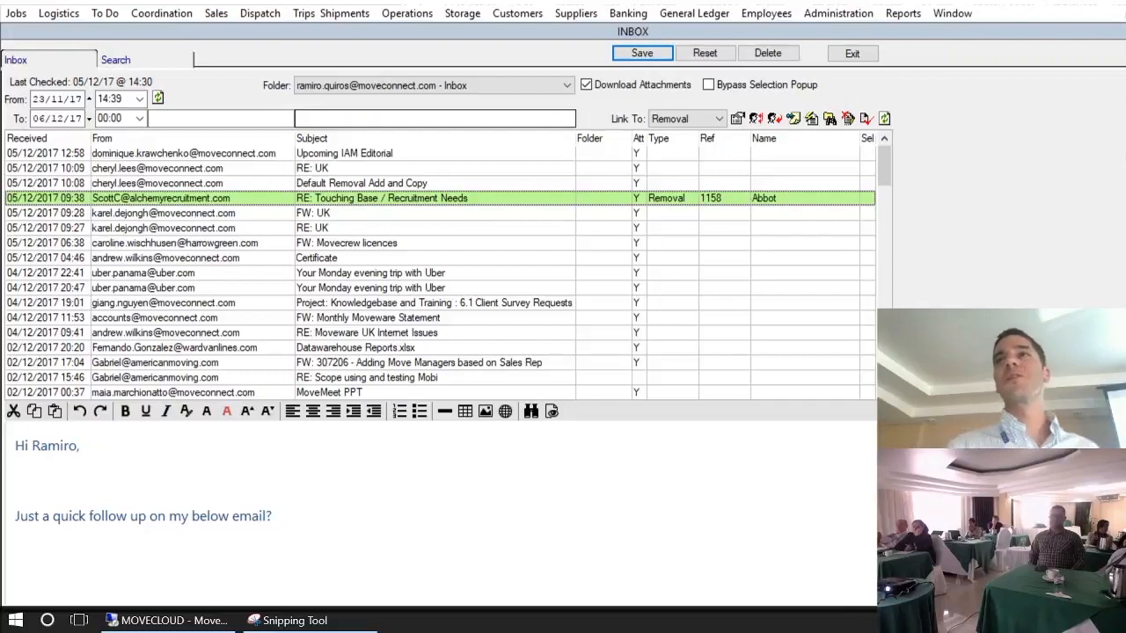
pyautogui.click(516, 87)
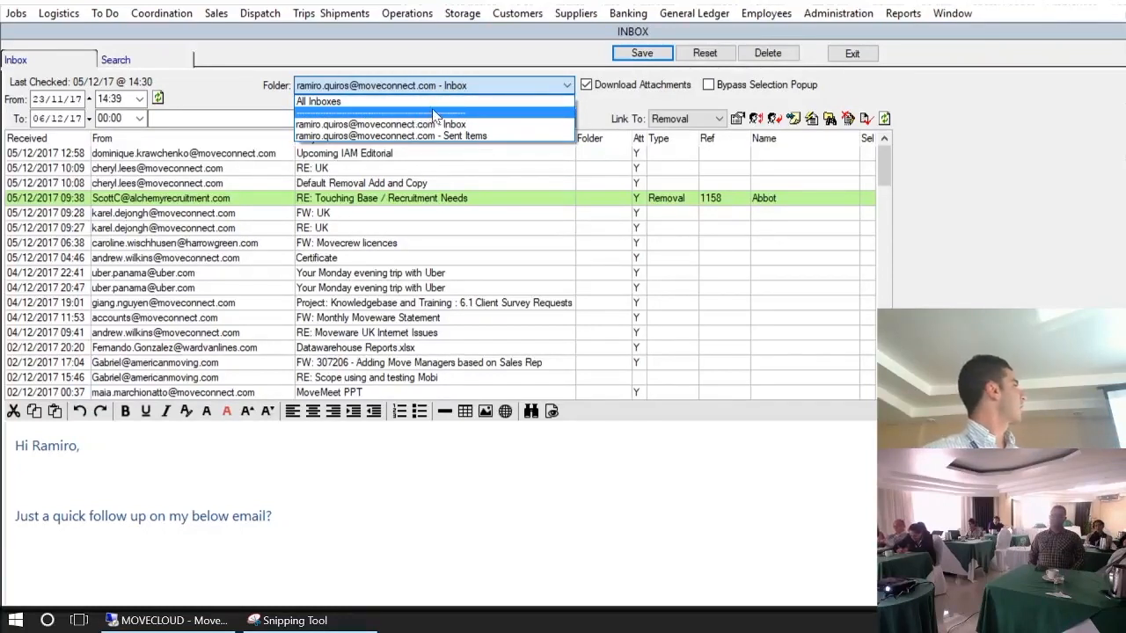
pyautogui.click(929, 101)
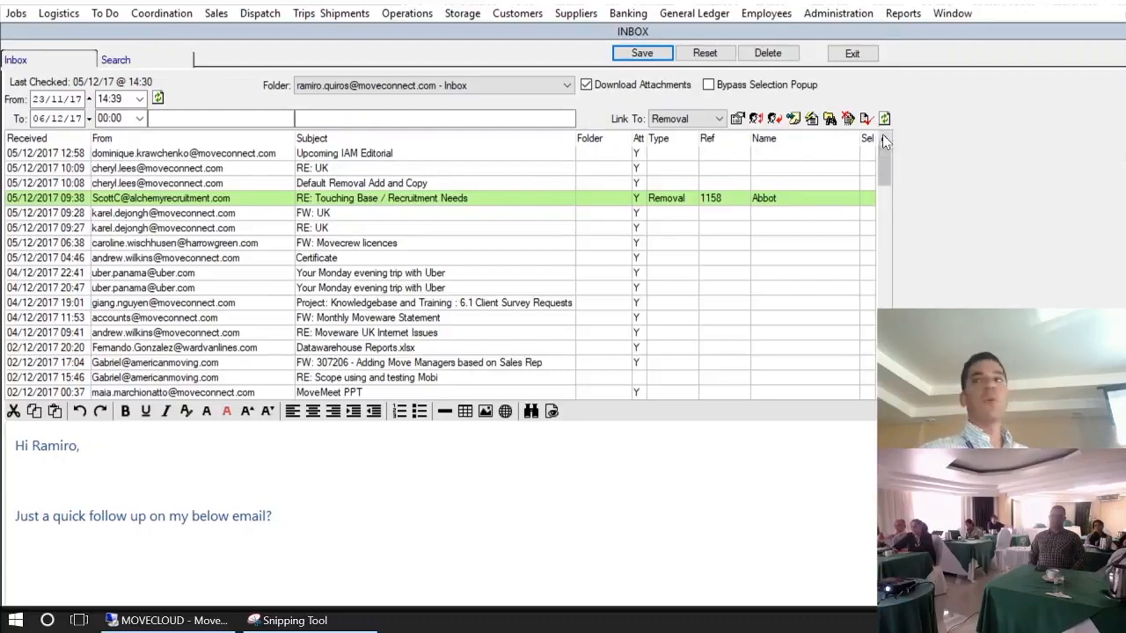
pyautogui.click(479, 169)
pyautogui.click(270, 171)
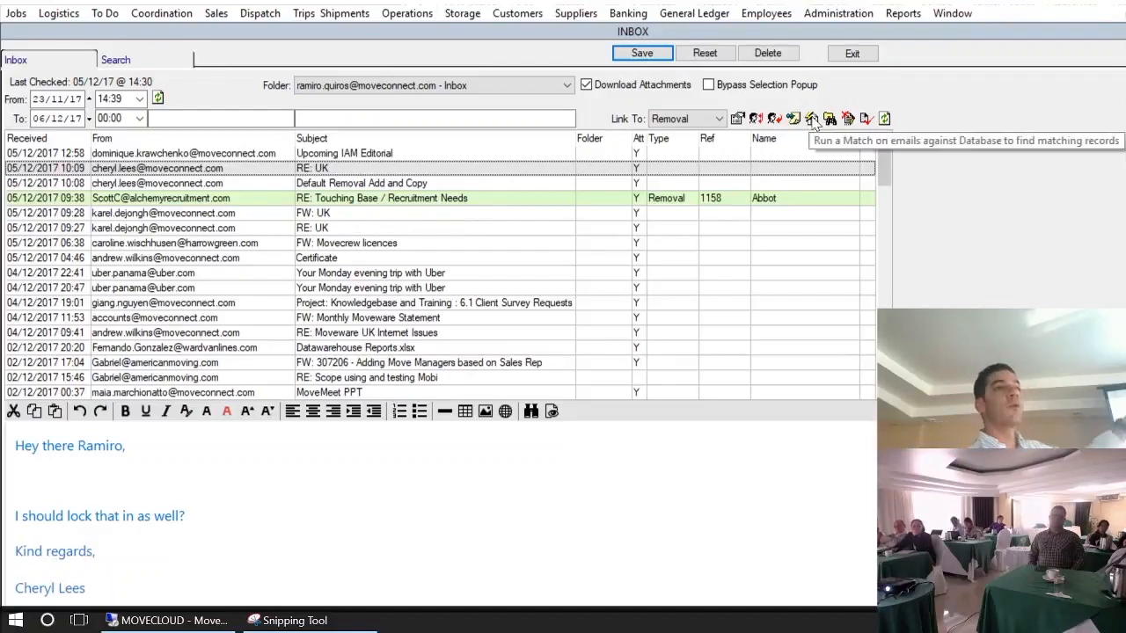
# View the removal job record linked to the RE: Touching Base / Recruitment Needs email, then return to the inbox
pyautogui.click(761, 203)
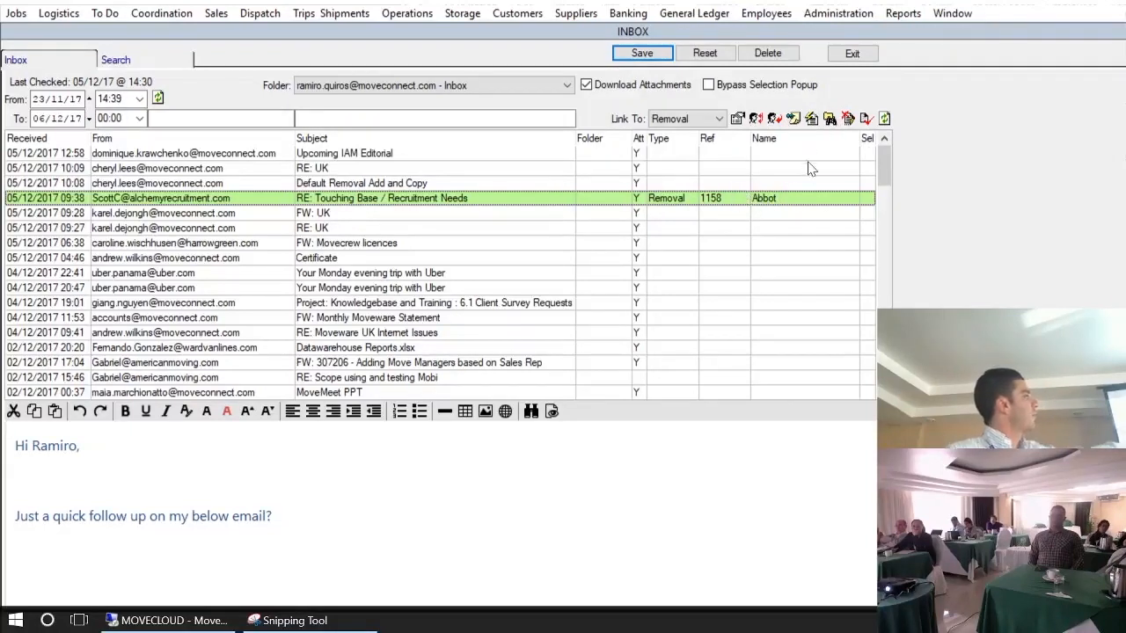
pyautogui.click(829, 120)
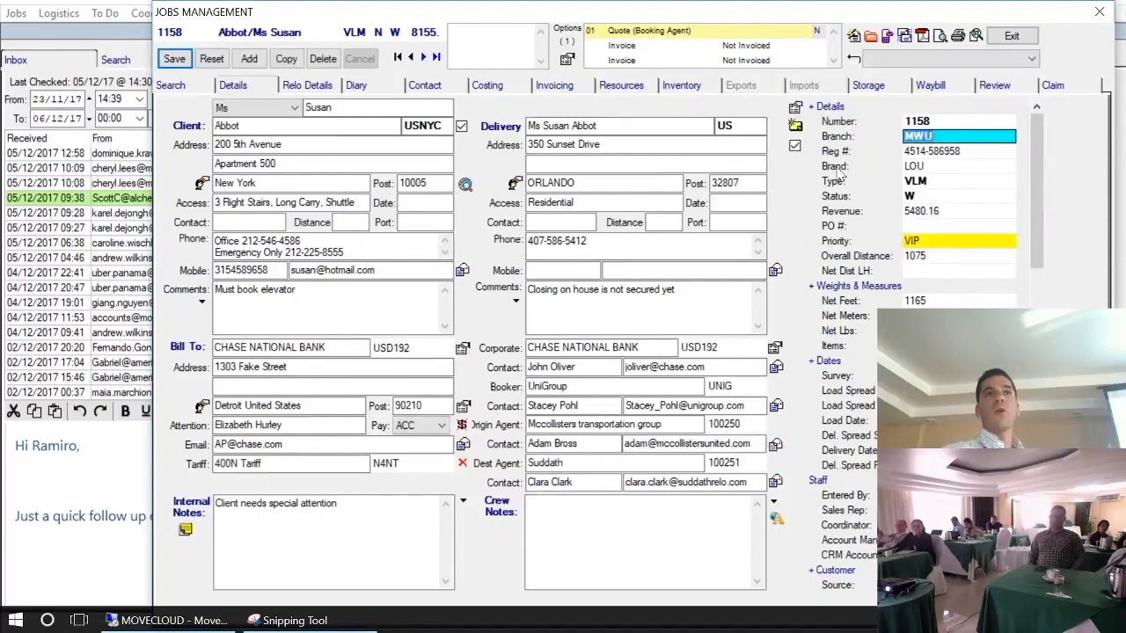
pyautogui.click(1012, 36)
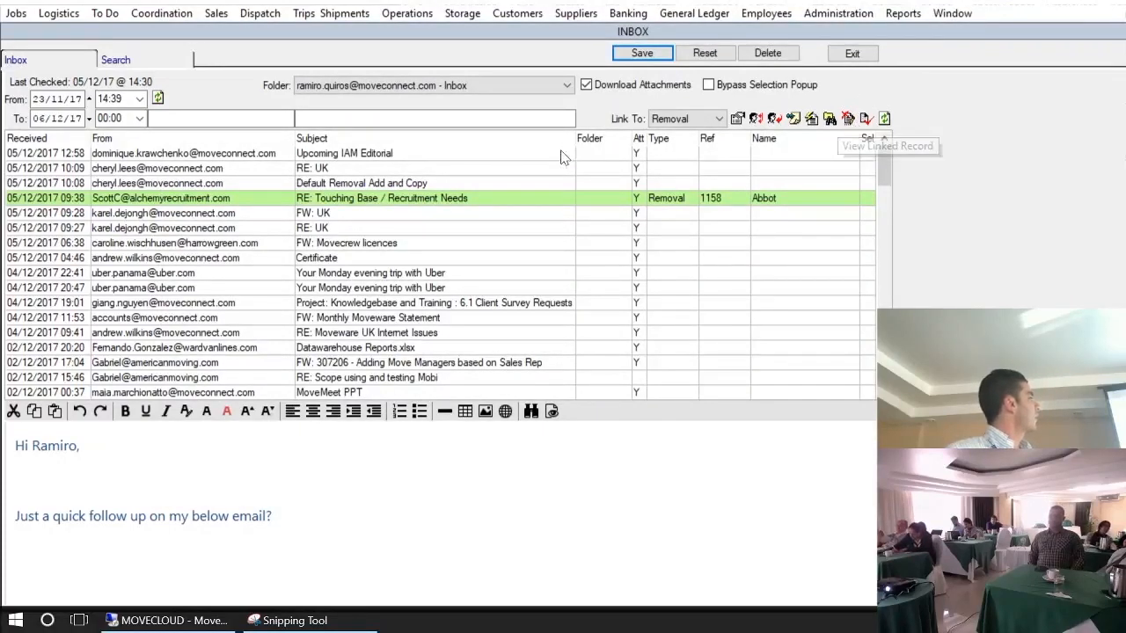
# Link the FW: Movecrew licences email to removal 1158
pyautogui.click(866, 171)
pyautogui.click(867, 213)
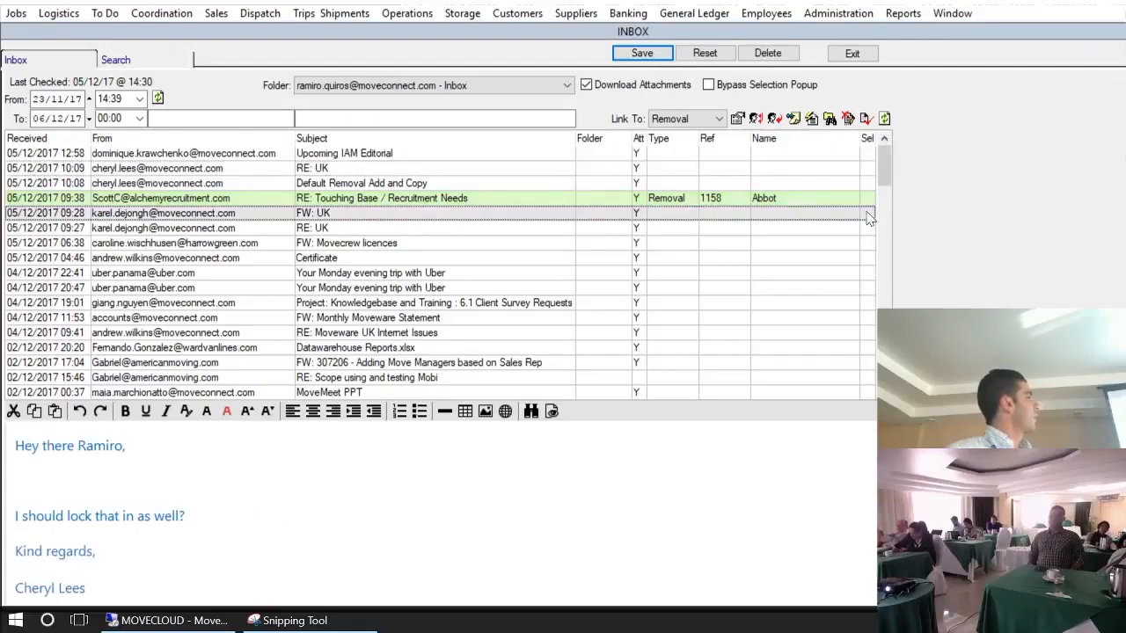
pyautogui.click(863, 246)
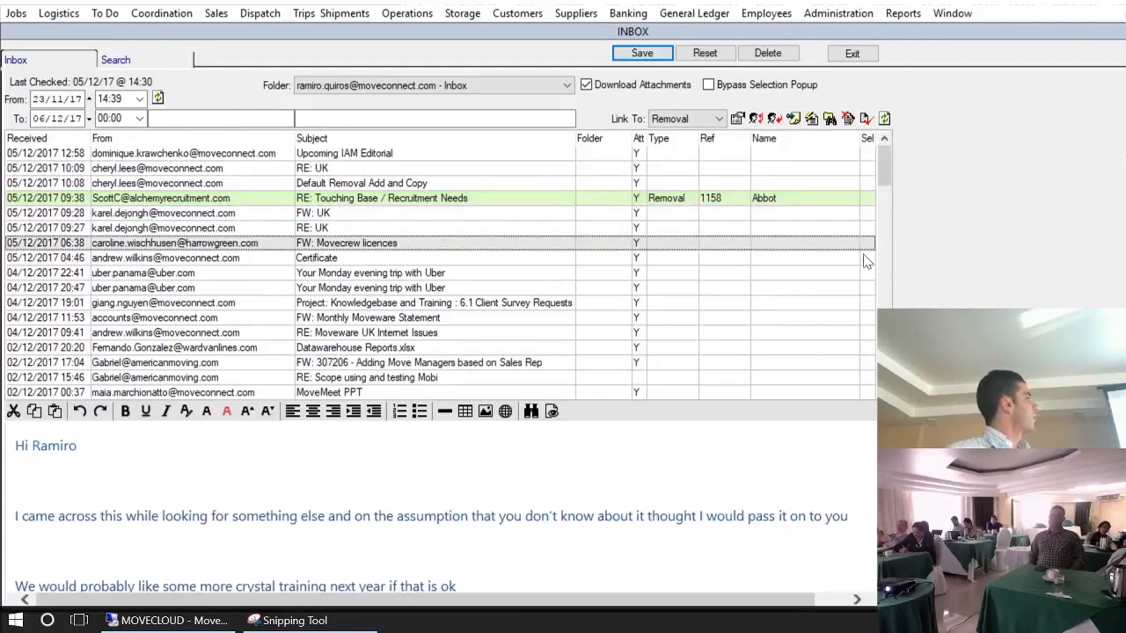
pyautogui.click(738, 119)
pyautogui.click(769, 193)
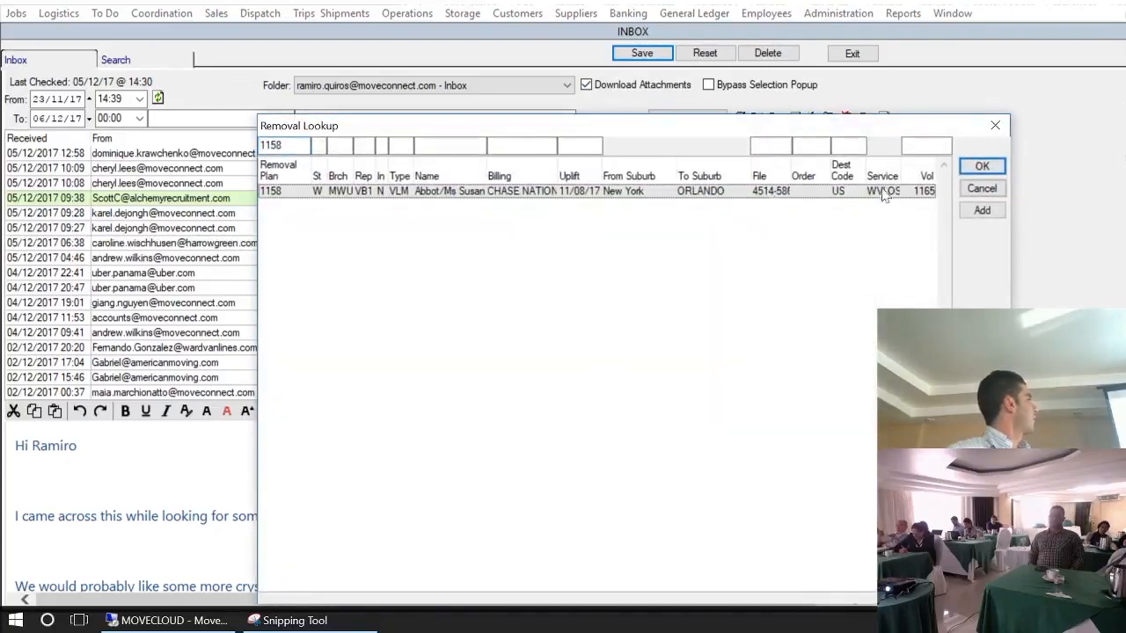
pyautogui.click(981, 167)
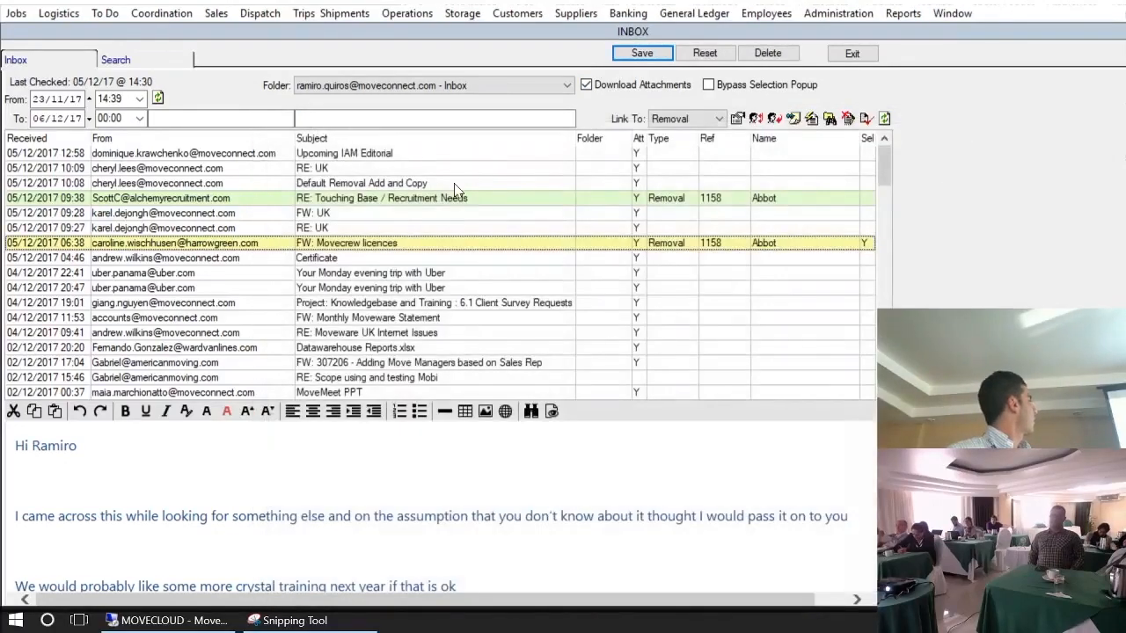
# Link the Project: Knowledgebase and Training : 6.1 Client Survey Requests email to the debtor AGS World HQ
pyautogui.click(324, 306)
pyautogui.click(695, 119)
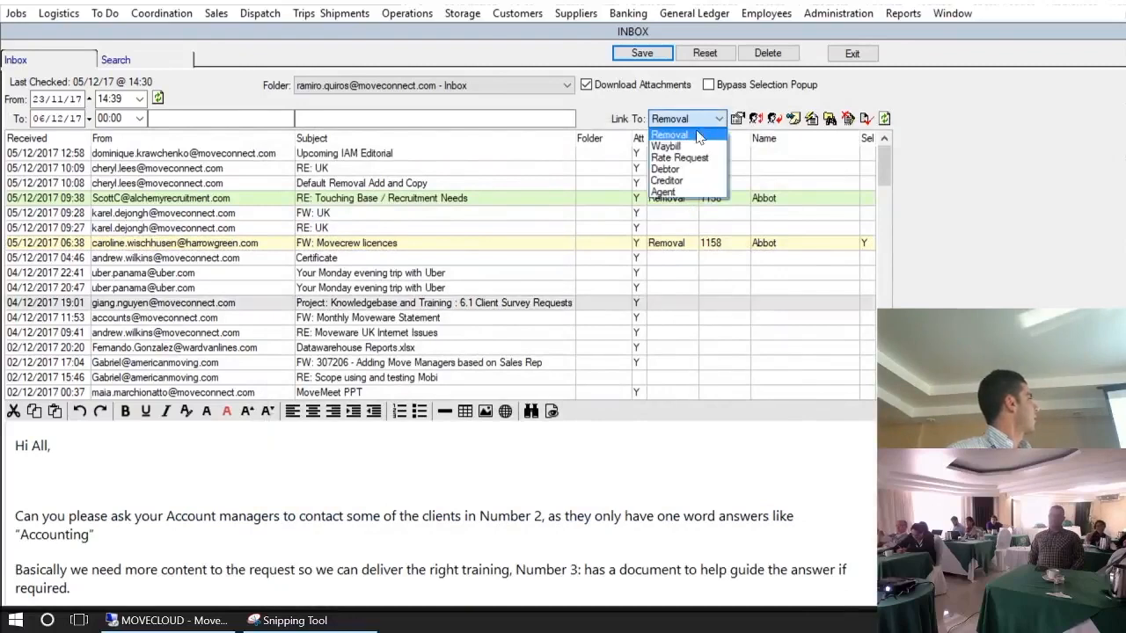
pyautogui.click(695, 169)
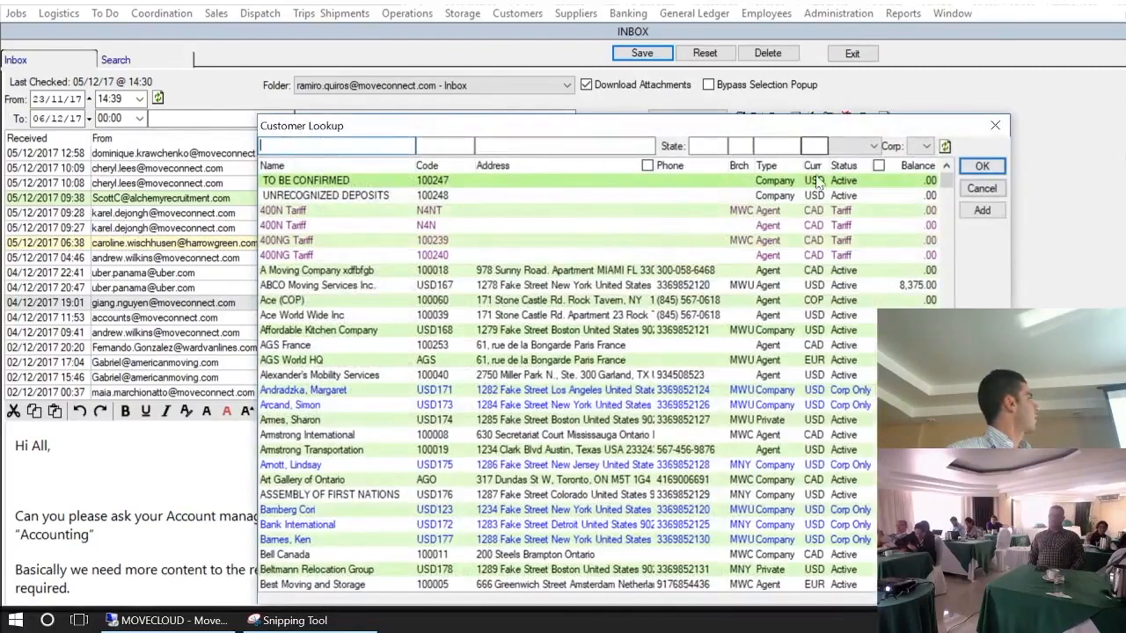
pyautogui.click(801, 360)
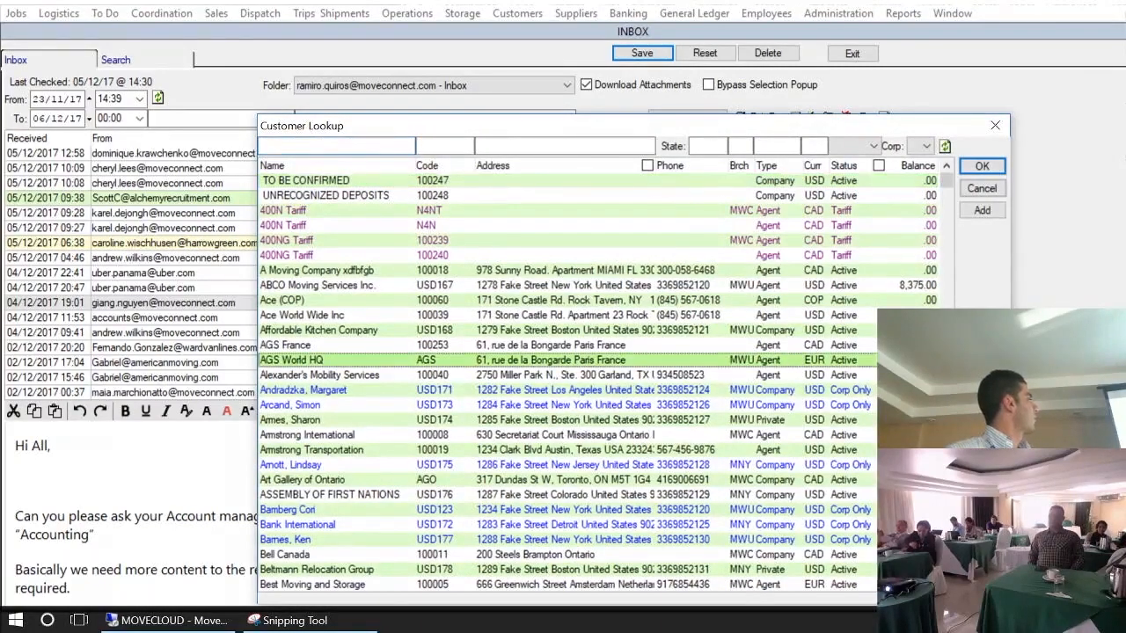
pyautogui.click(981, 168)
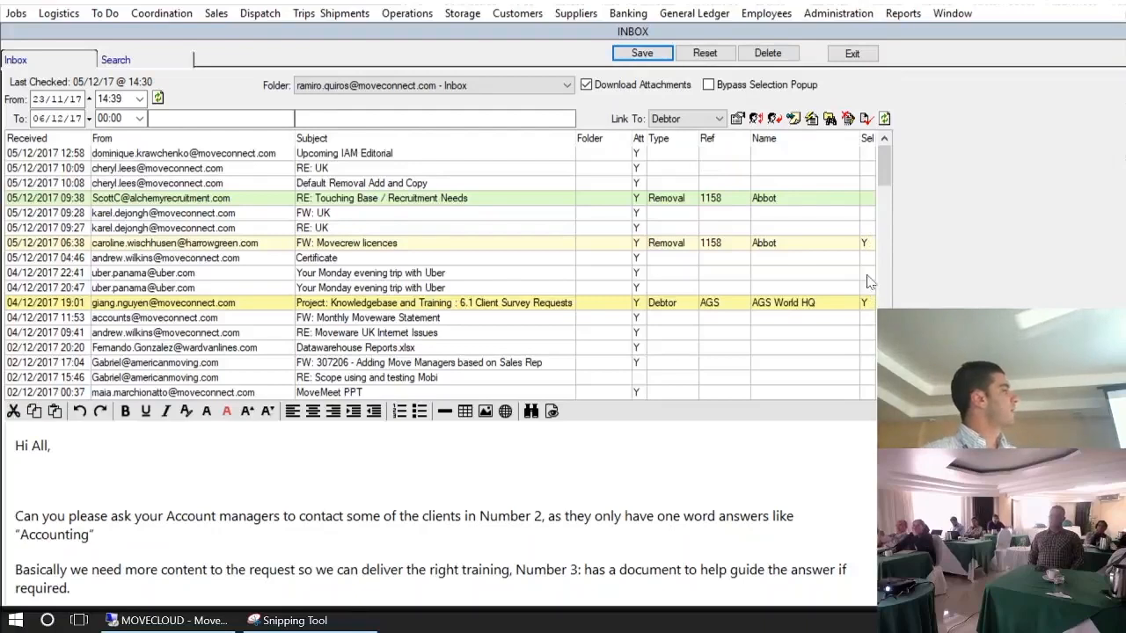
pyautogui.click(559, 198)
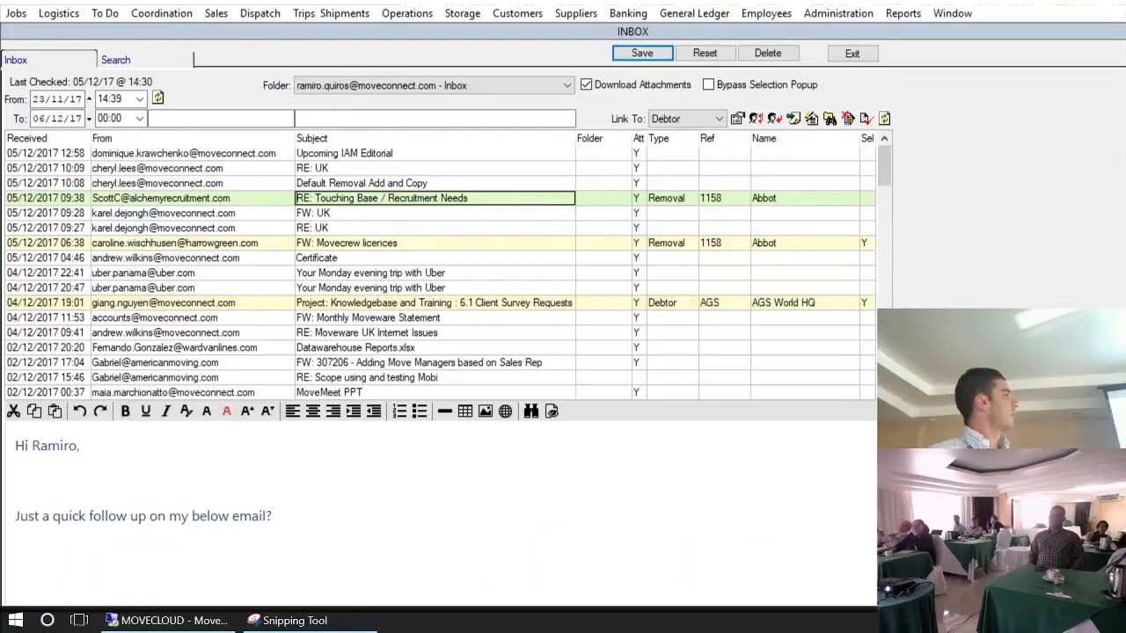
pyautogui.click(848, 119)
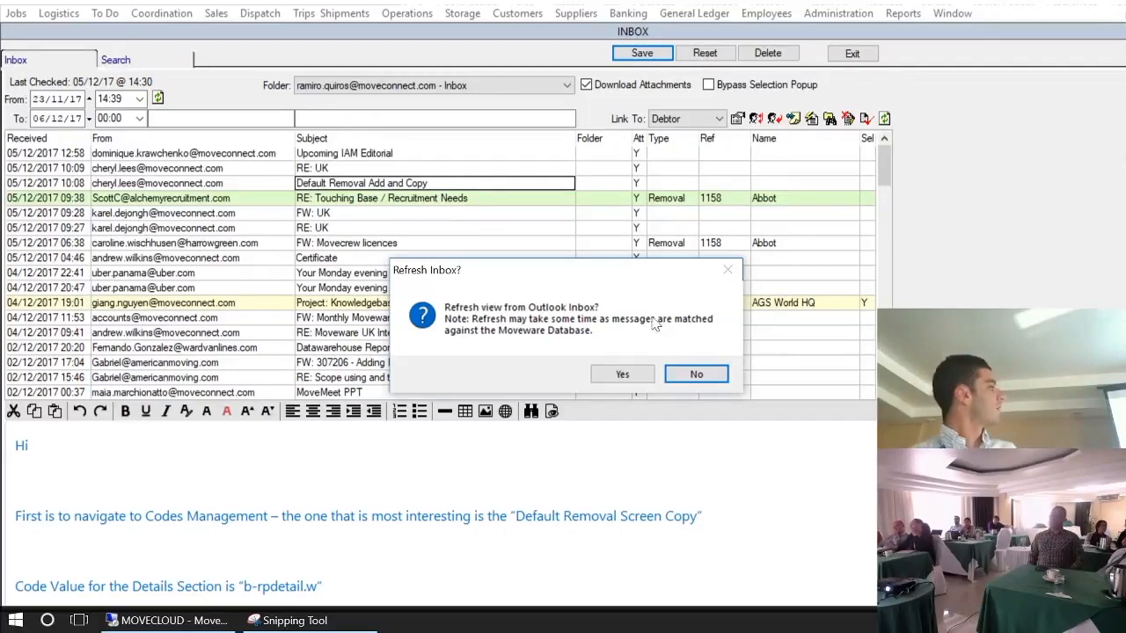
pyautogui.click(708, 376)
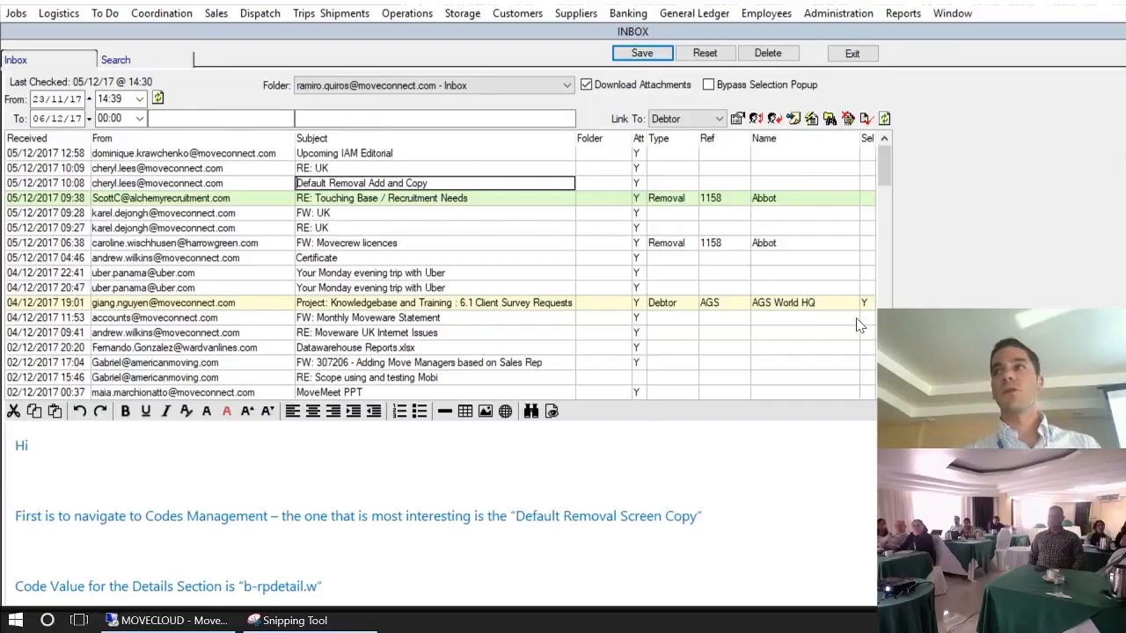
# Refresh the inbox view from Outlook and match the messages against the Moveware database
pyautogui.click(884, 118)
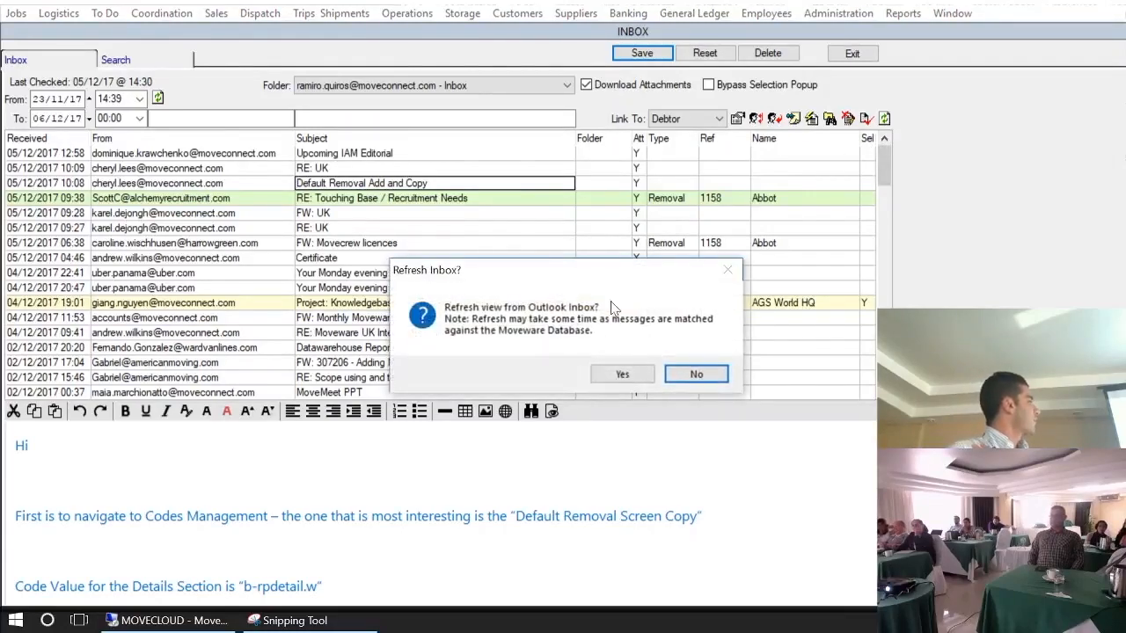
pyautogui.click(622, 374)
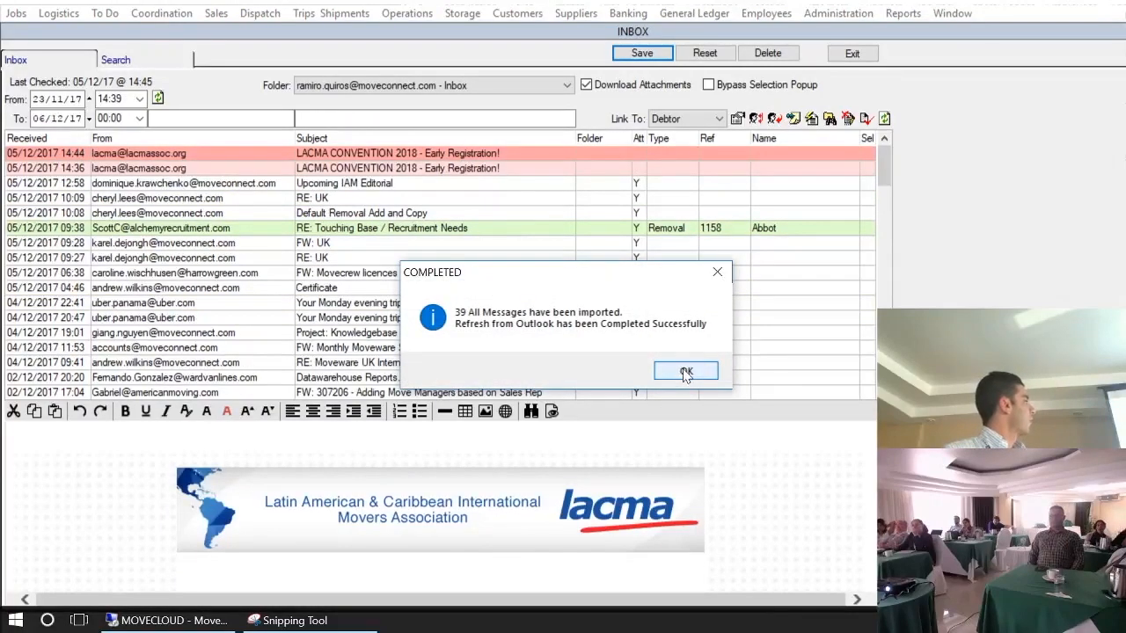
pyautogui.click(685, 373)
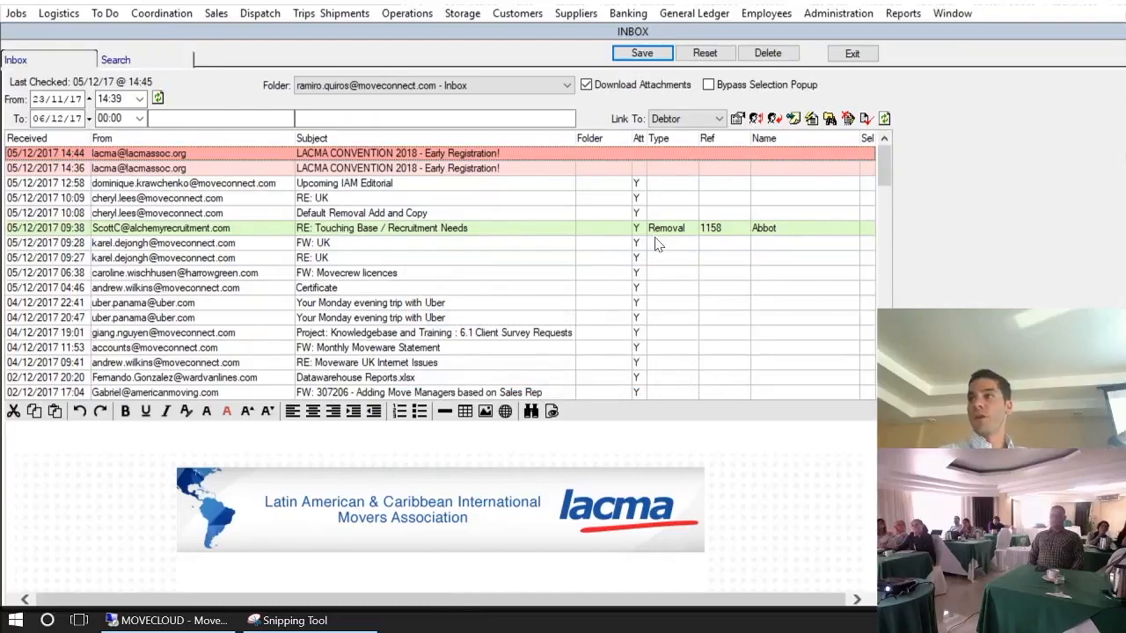
# Examine the red-highlighted LACMA CONVENTION 2018 emails and compare them with the Upcoming IAM Editorial email
pyautogui.click(393, 185)
pyautogui.click(394, 169)
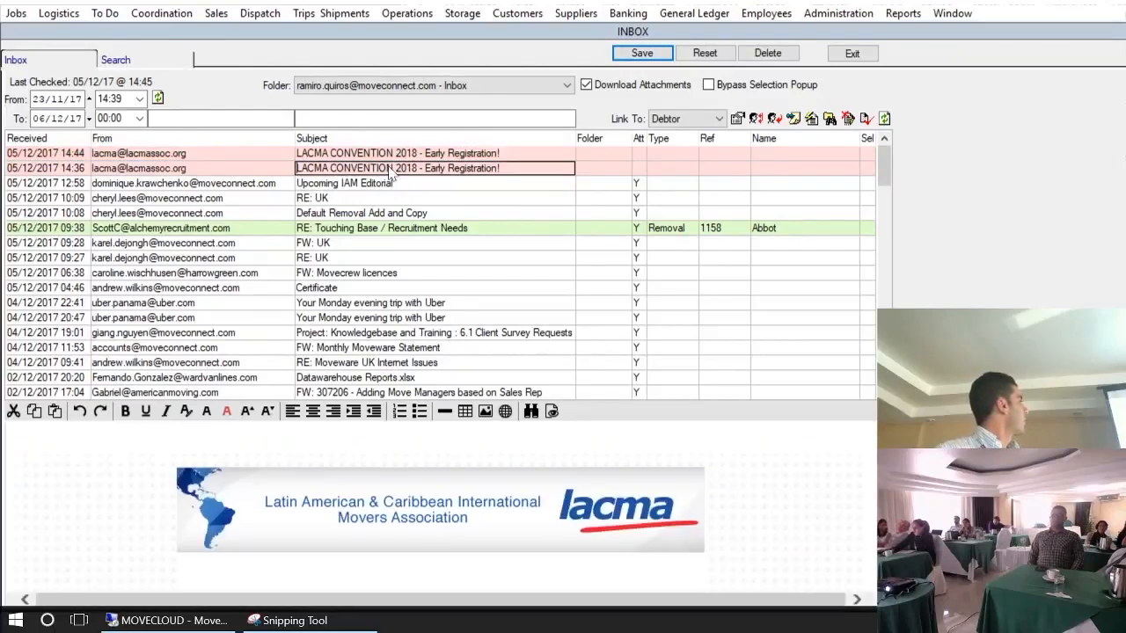
pyautogui.click(193, 153)
pyautogui.click(188, 173)
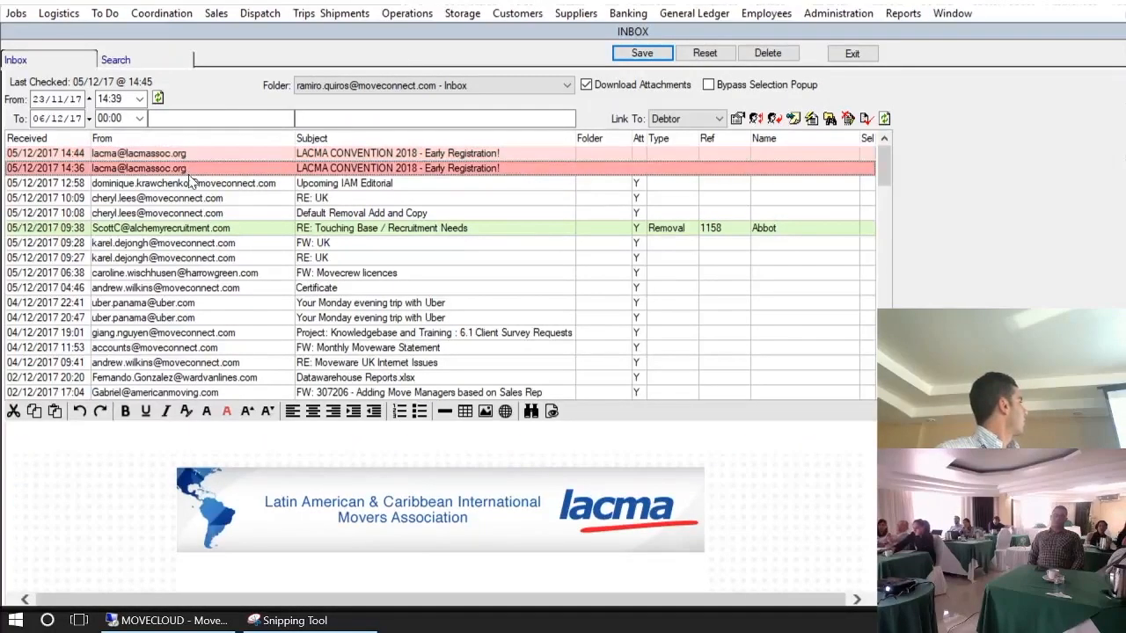
pyautogui.click(194, 184)
pyautogui.click(194, 168)
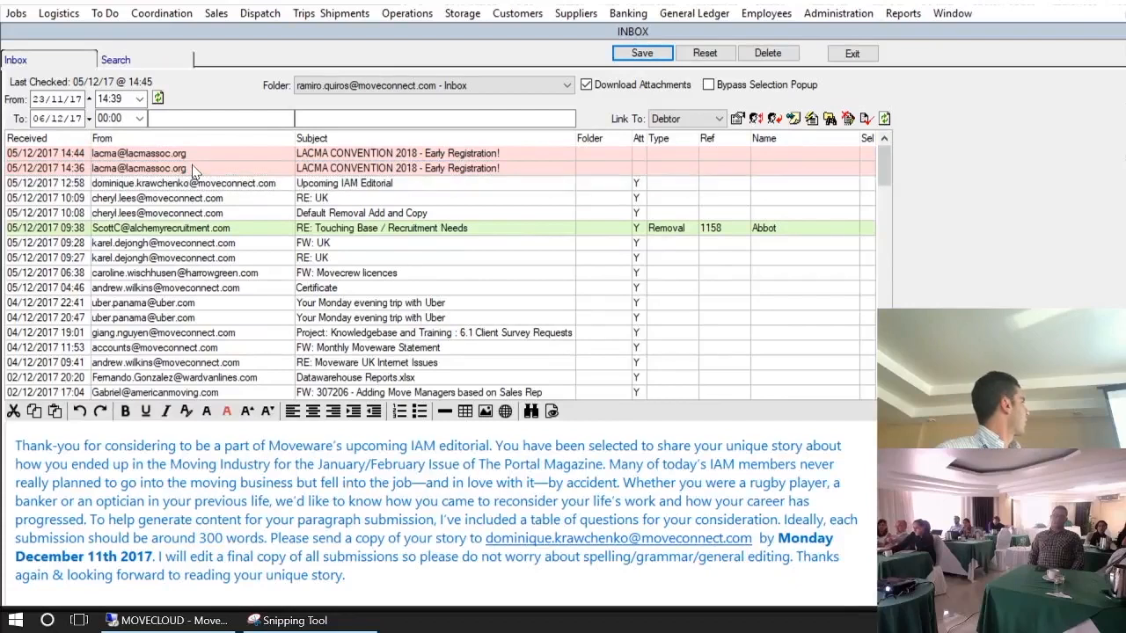
pyautogui.click(195, 153)
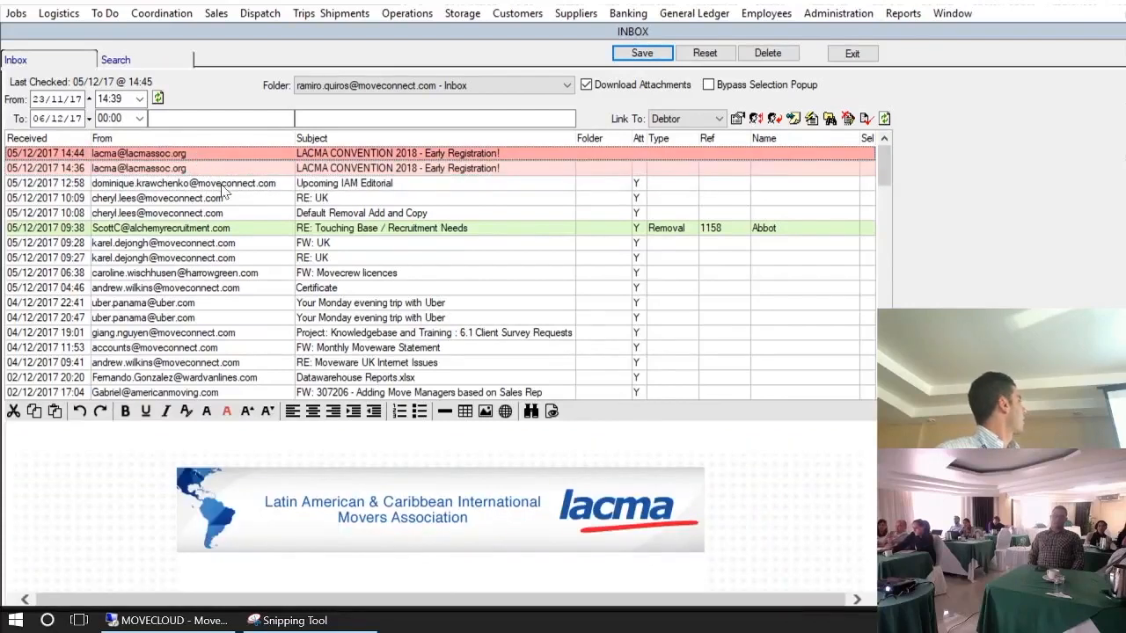
# Exit the Outlook Inbox, find job 1158 in Jobs Management and view its diary records
pyautogui.click(853, 54)
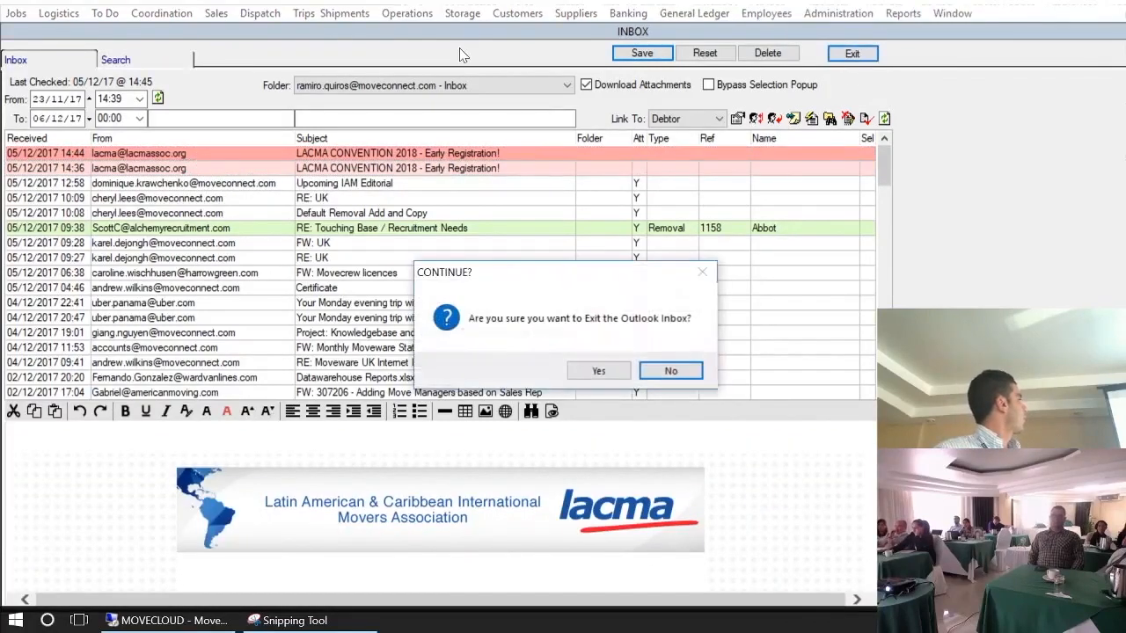
pyautogui.click(606, 372)
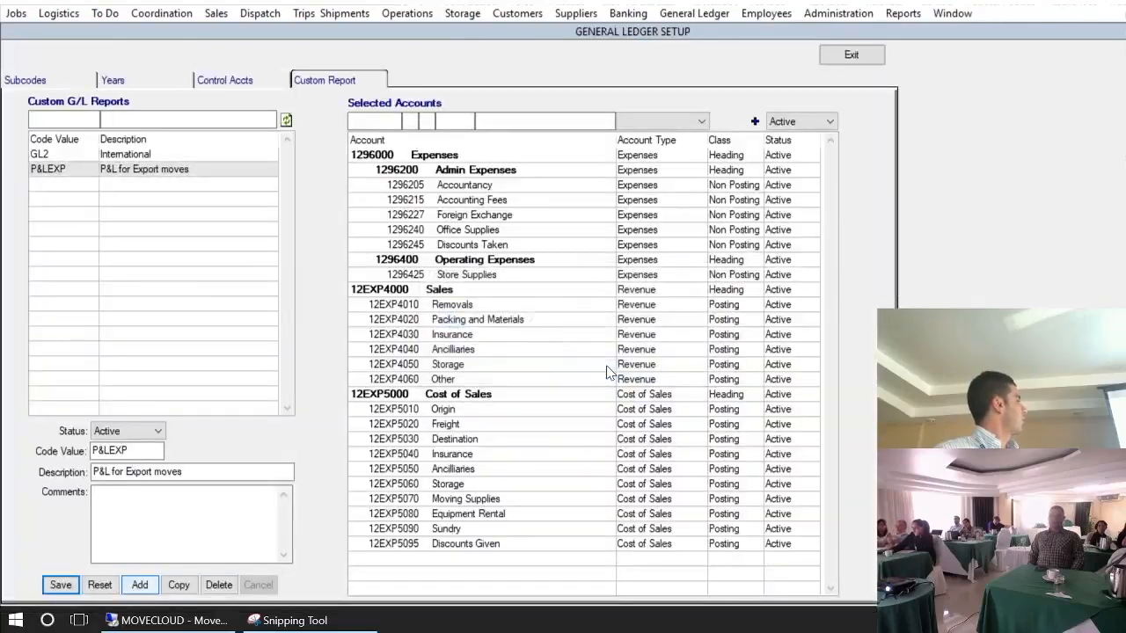
pyautogui.click(17, 13)
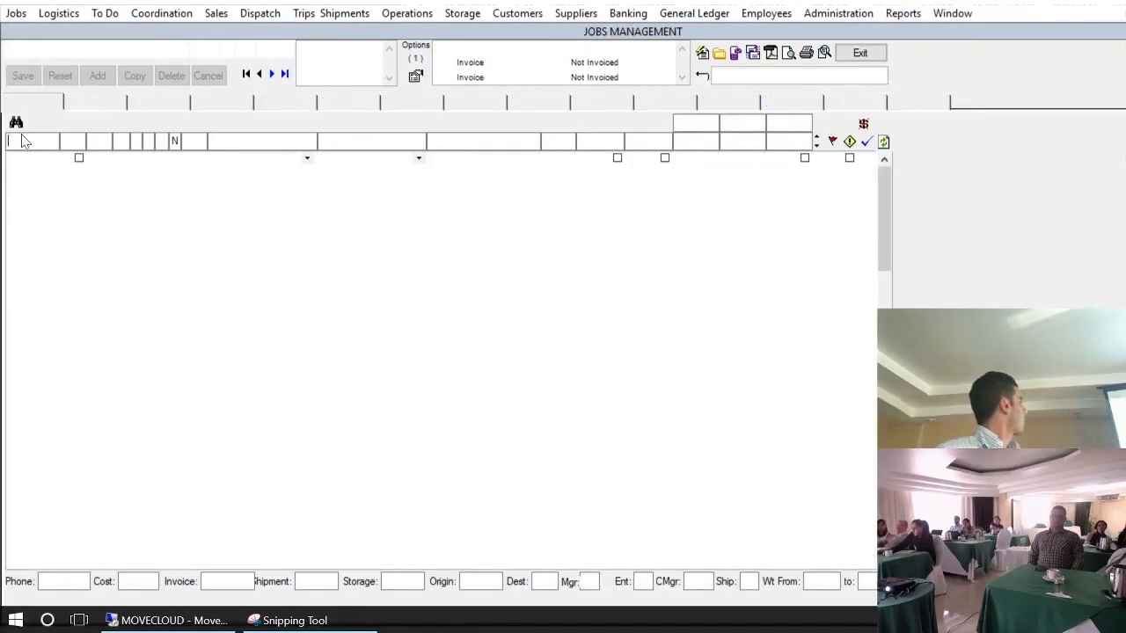
pyautogui.write('114')
pyautogui.press('BackSpace')
pyautogui.write('58')
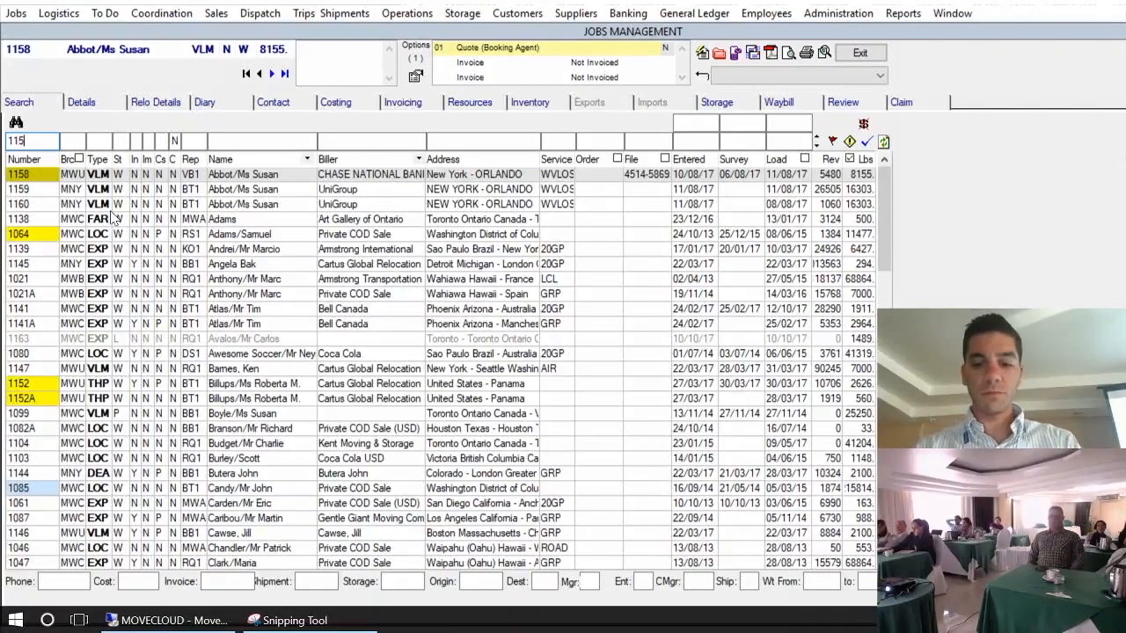
pyautogui.press('Return')
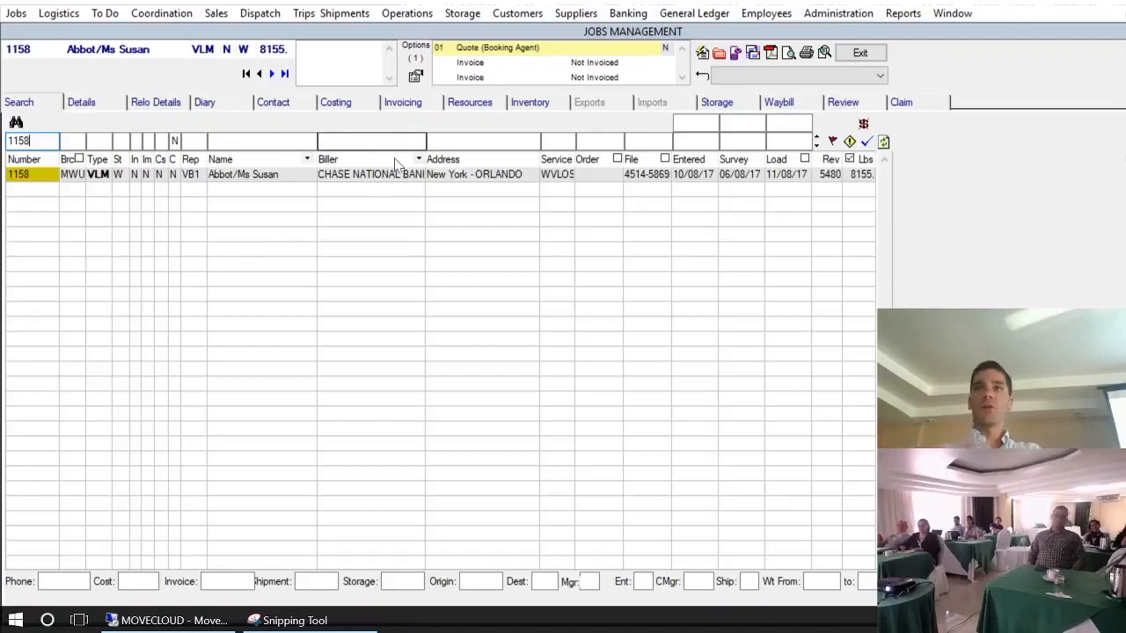
pyautogui.click(215, 104)
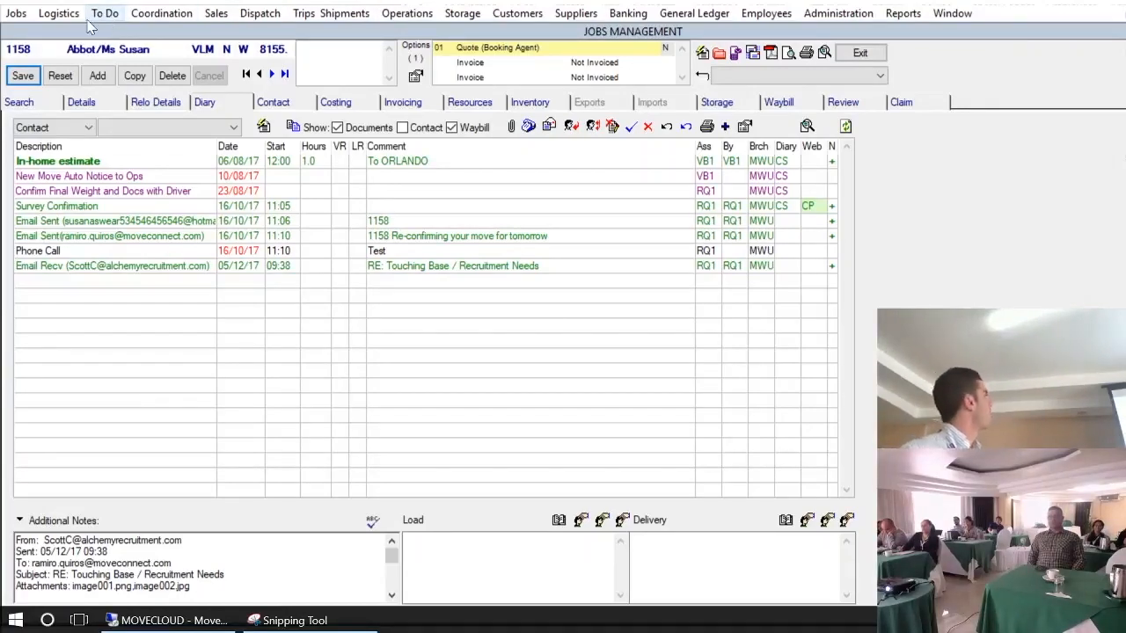
# Reopen the Outlook Inbox from the job and refresh it from Outlook for the default date range
pyautogui.click(160, 16)
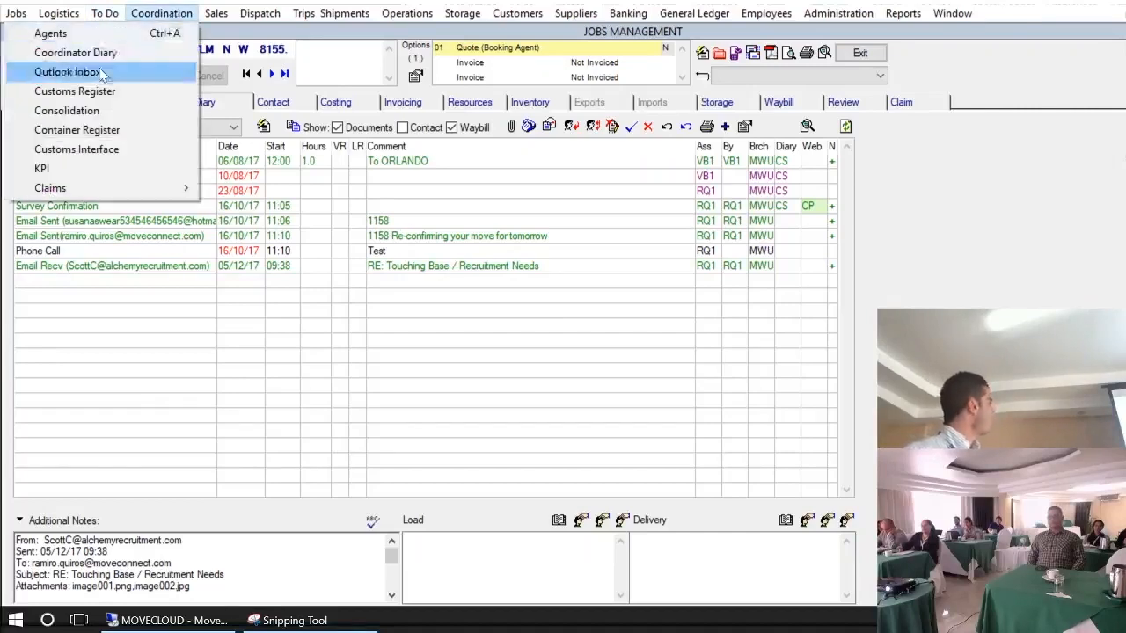
pyautogui.click(102, 74)
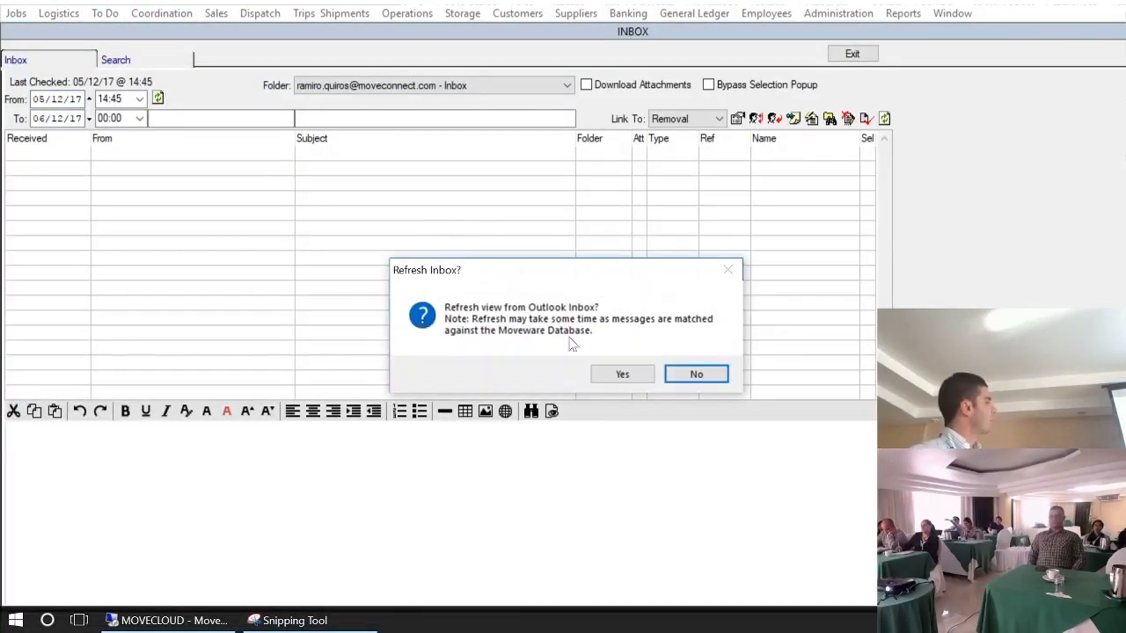
pyautogui.click(621, 374)
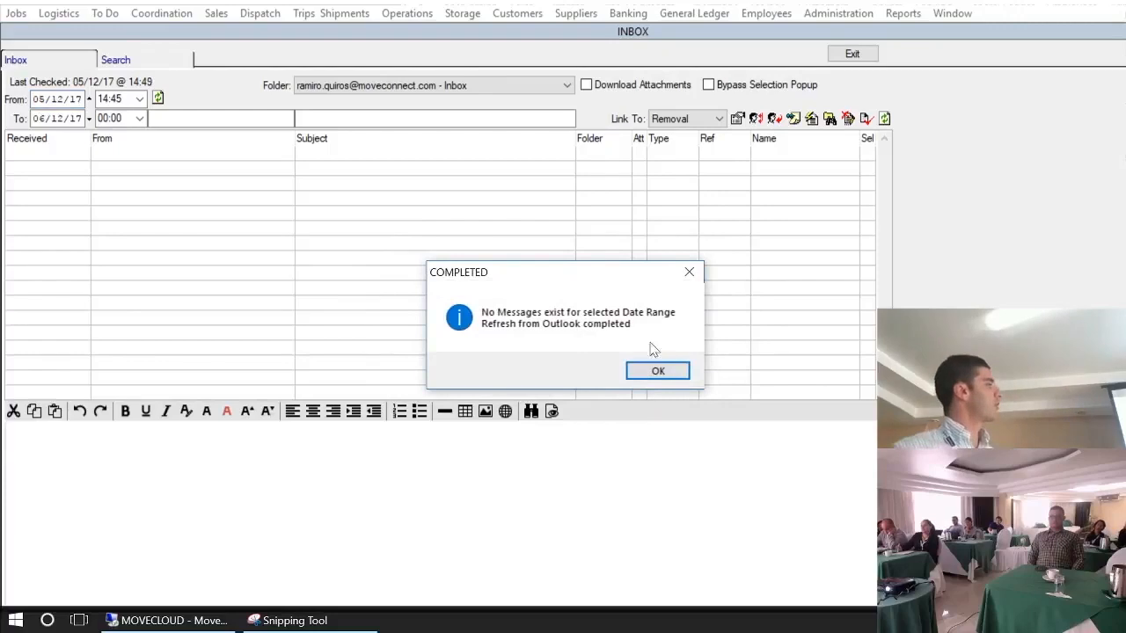
pyautogui.click(669, 373)
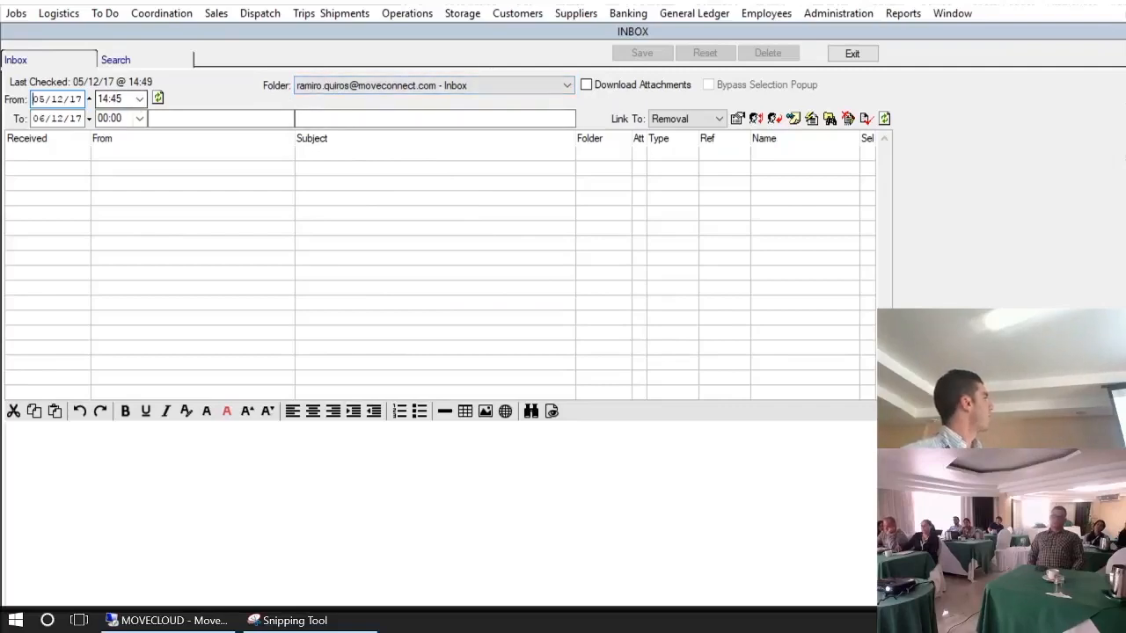
# Set the inbox start date to 05/12/16 and import the Outlook messages for that range
pyautogui.moveTo(84, 100); pyautogui.dragTo(76, 99)
pyautogui.write('6')
pyautogui.click(158, 98)
pyautogui.click(619, 377)
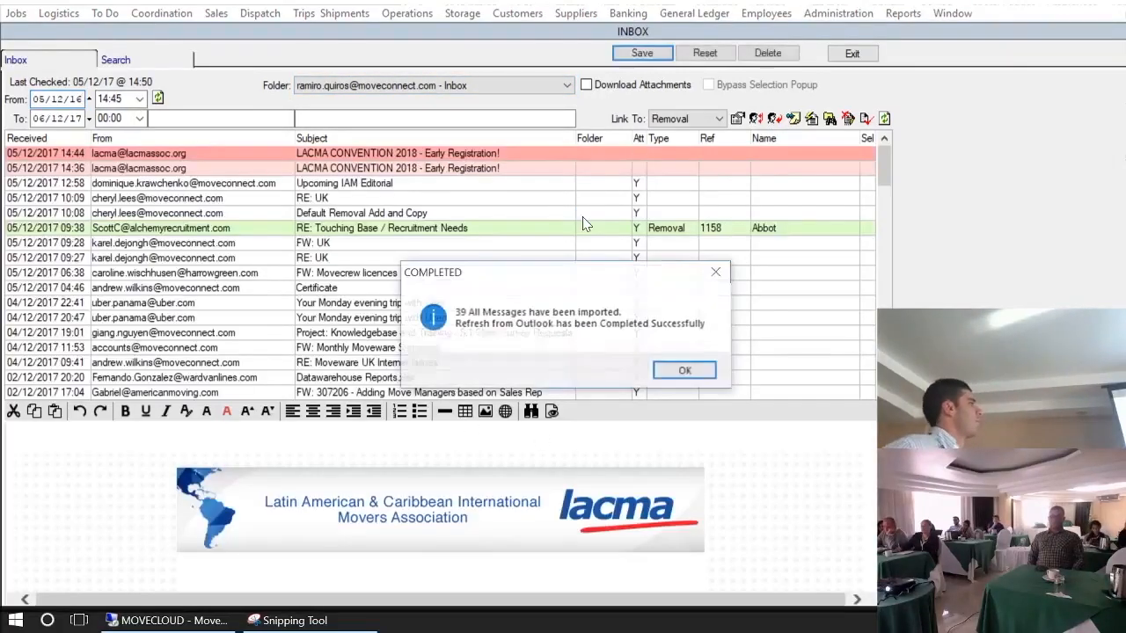
pyautogui.click(685, 373)
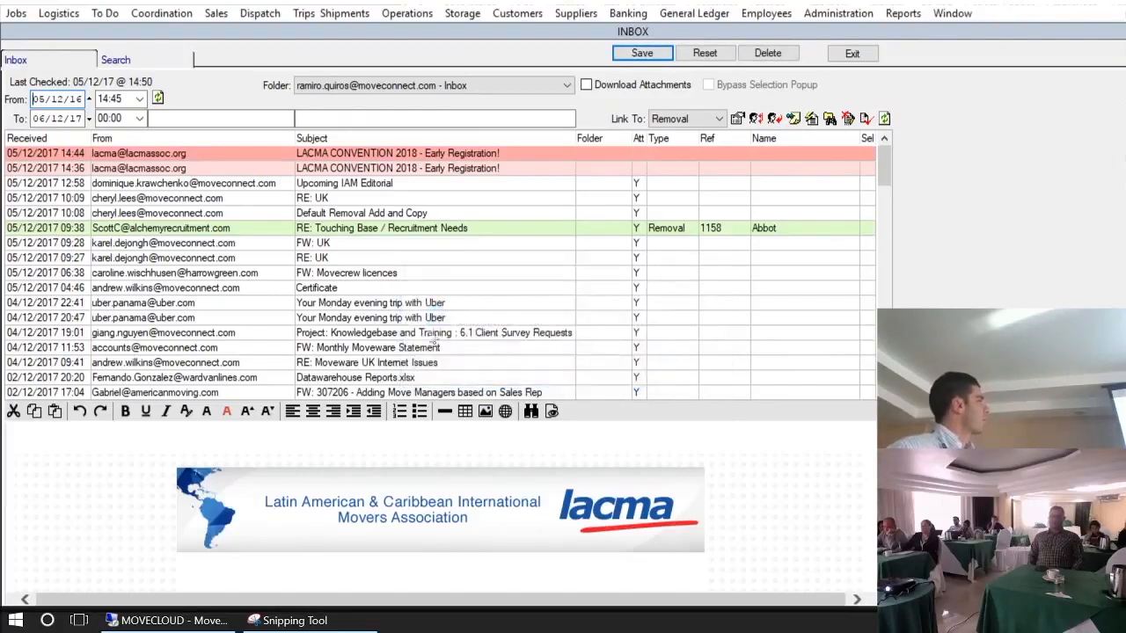
# Prefix the subject of the 04/12/2017 22:41 Uber email with "QUOTE ACCEPTANCE -", save it, and exit the Outlook Inbox
pyautogui.doubleClick(382, 304)
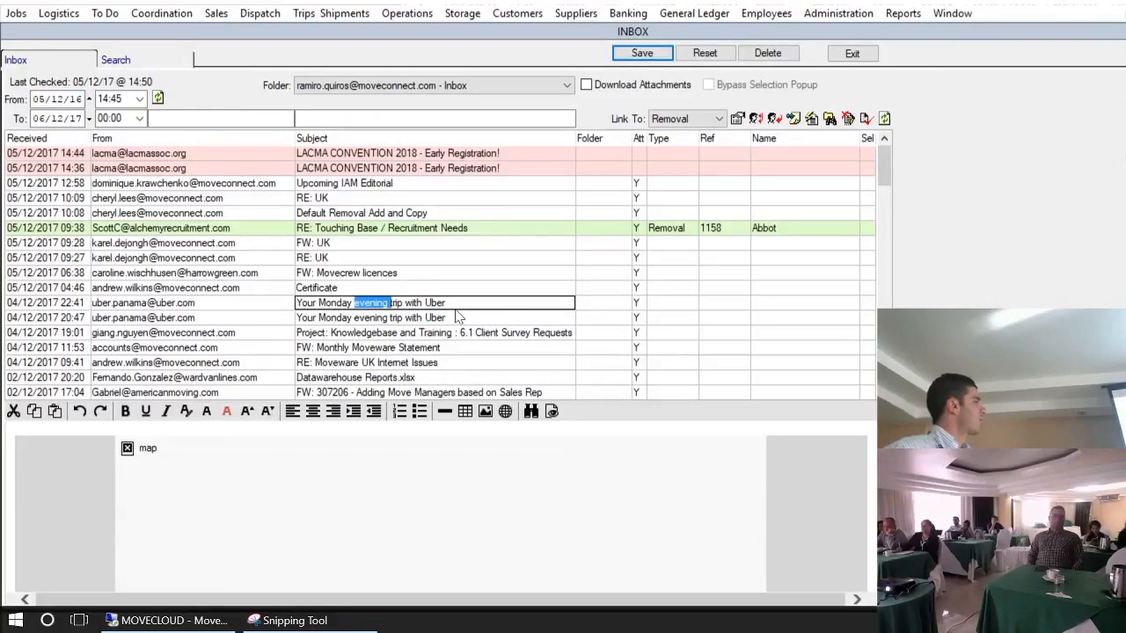
pyautogui.moveTo(448, 303); pyautogui.dragTo(296, 306)
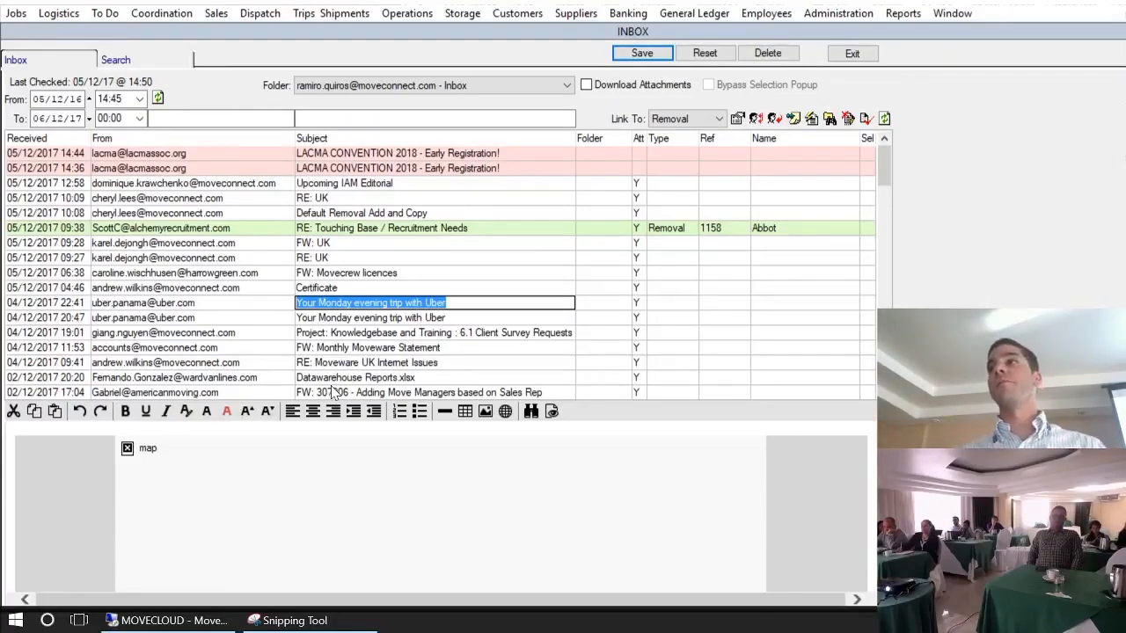
pyautogui.write('QUOTE ACCEPTANCE -')
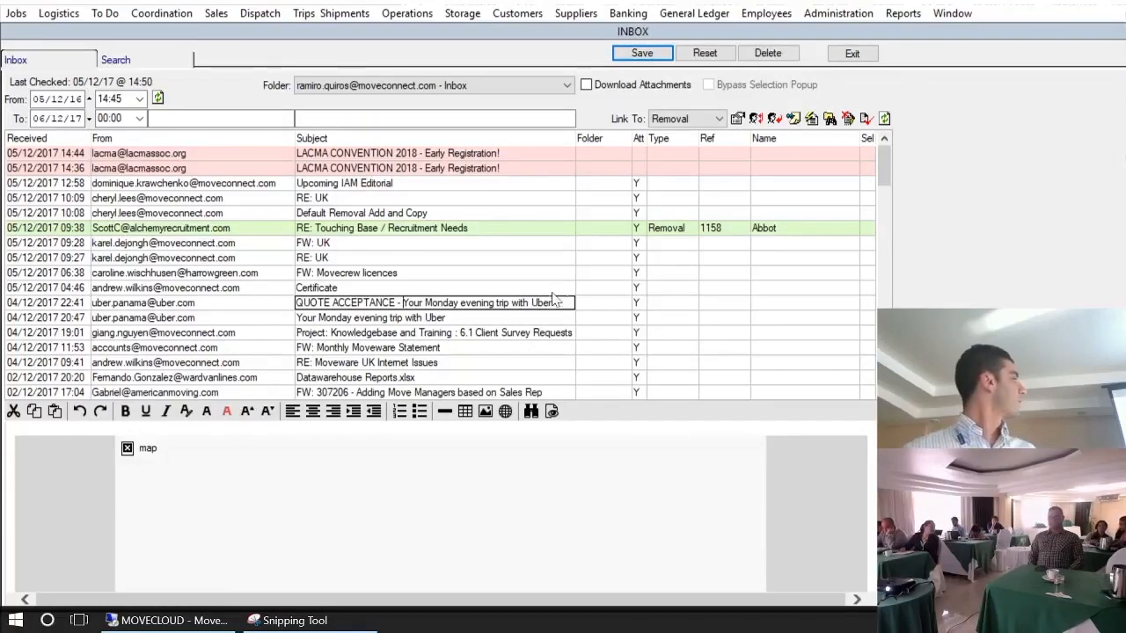
pyautogui.click(651, 53)
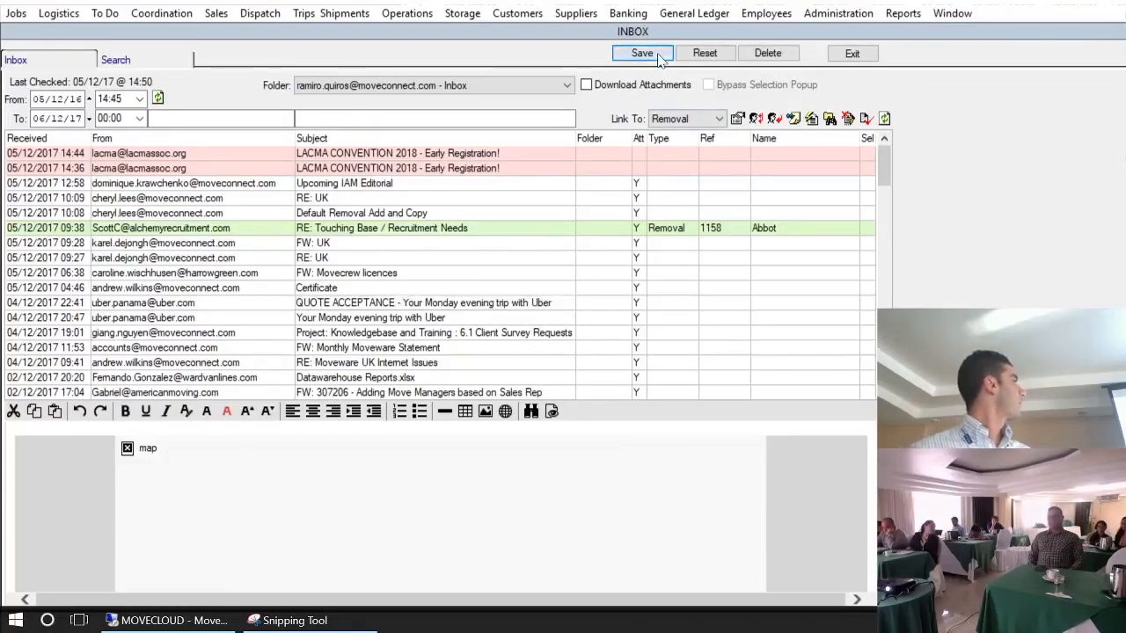
pyautogui.click(865, 54)
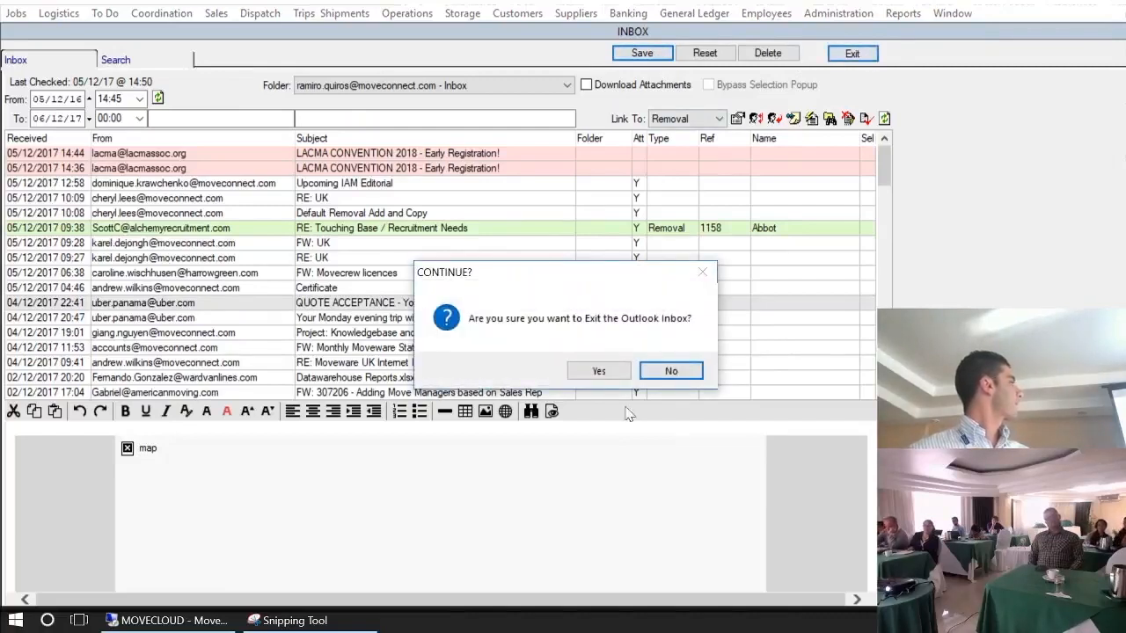
pyautogui.click(599, 373)
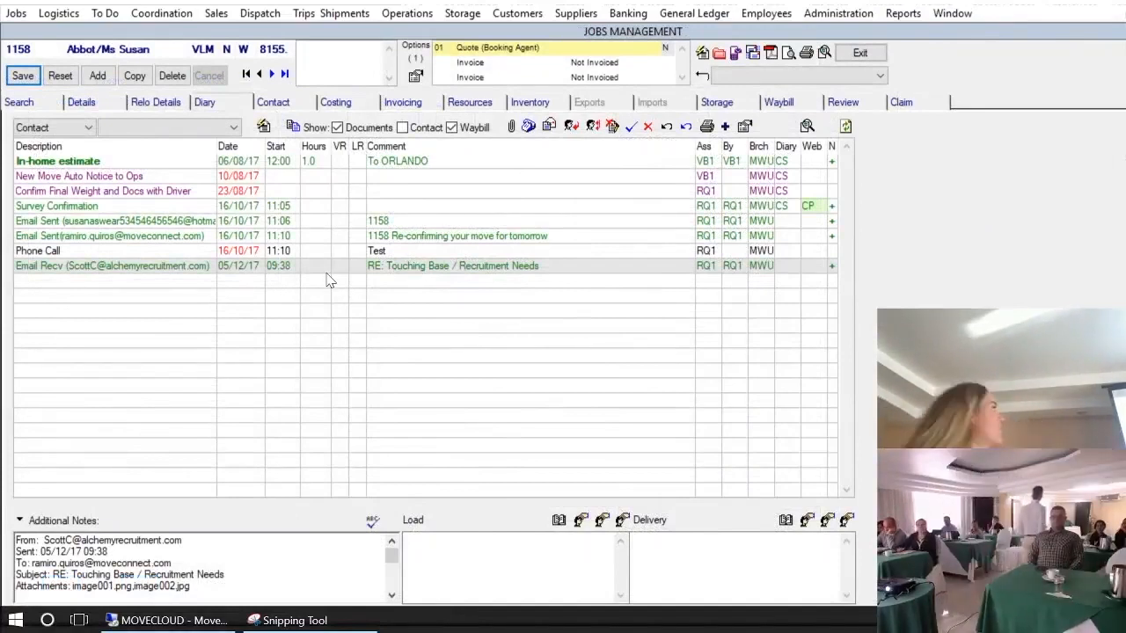
# Clear the diary's type filter to view all records of job 1158, and restrict the list to Contact records again
pyautogui.click(44, 128)
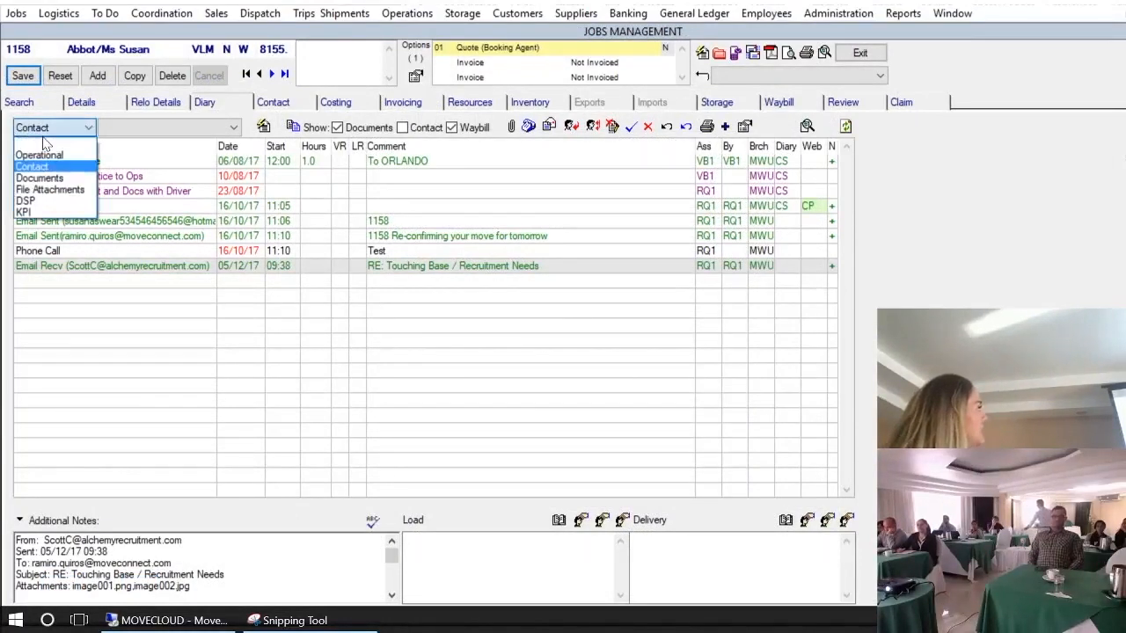
pyautogui.click(45, 145)
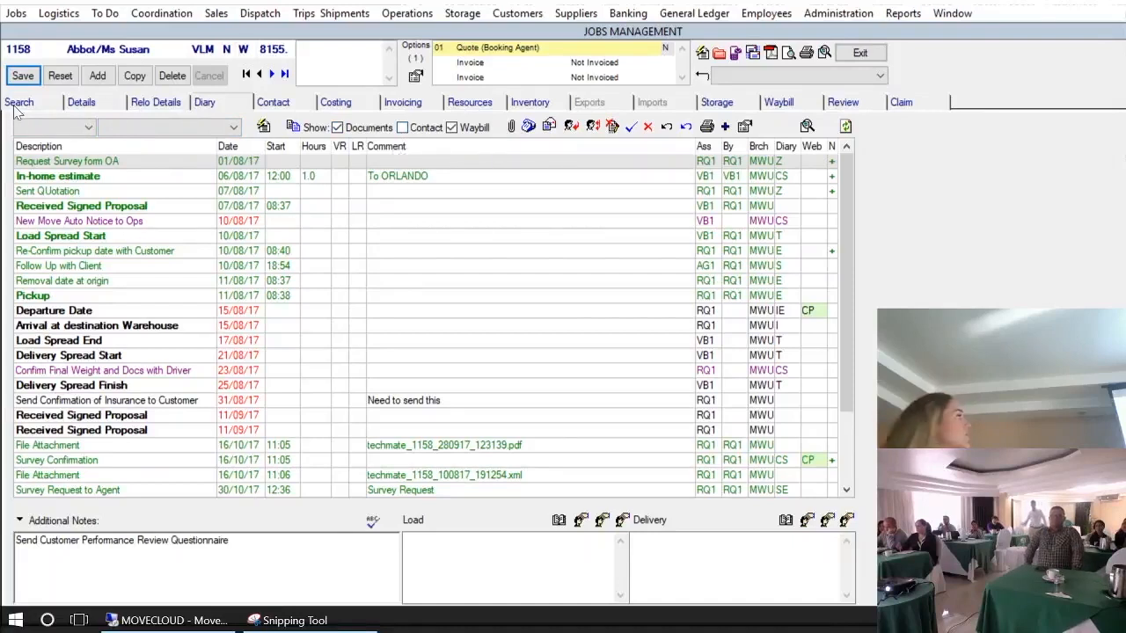
pyautogui.click(51, 127)
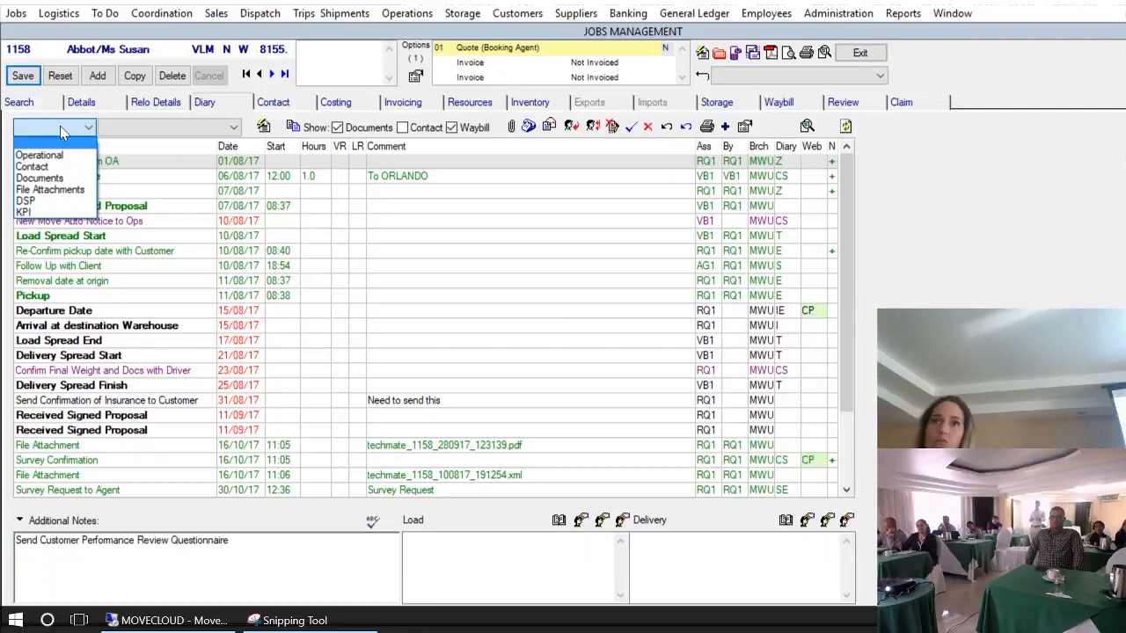
pyautogui.press('Down')
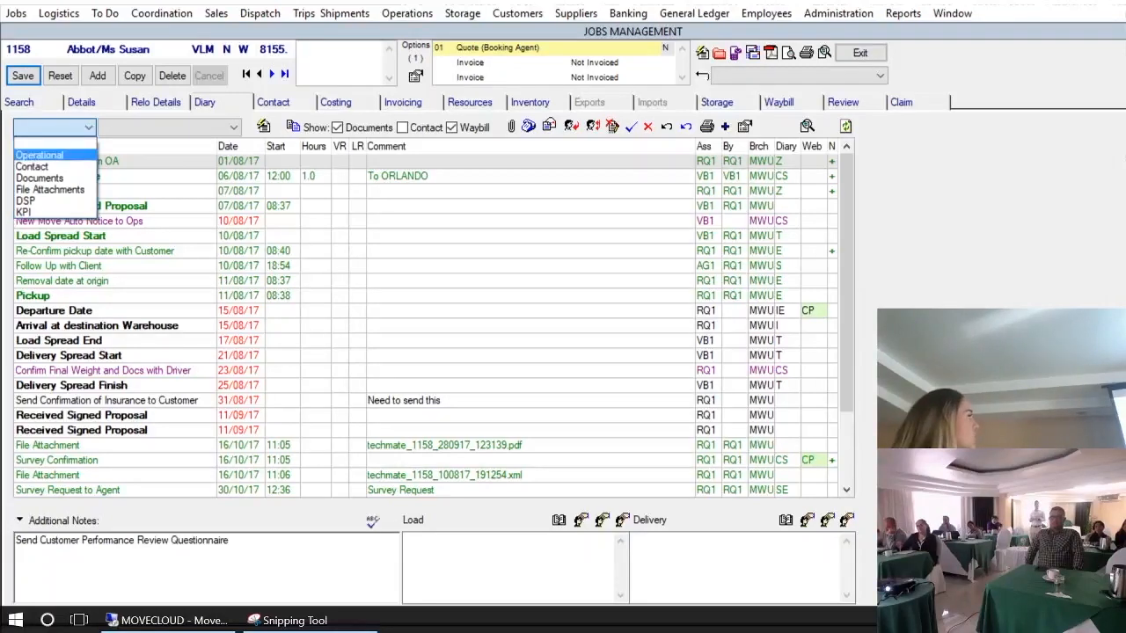
pyautogui.click(69, 168)
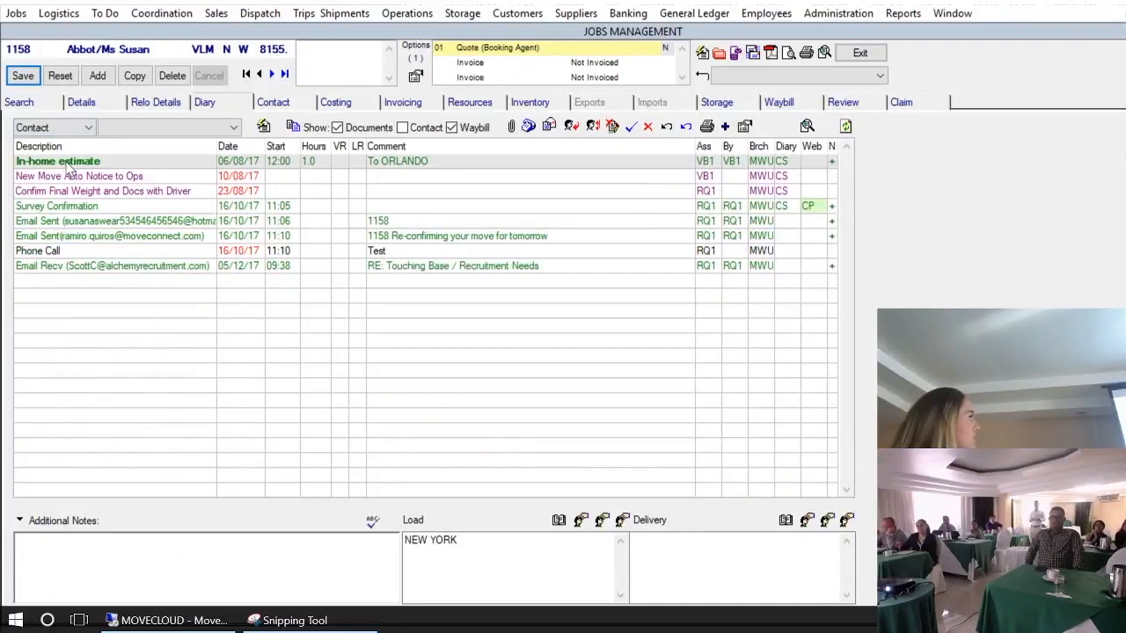
# View the full text of the "RE: Touching Base / Recruitment Needs" email in the diary notes and close it without changes
pyautogui.click(176, 252)
pyautogui.click(176, 266)
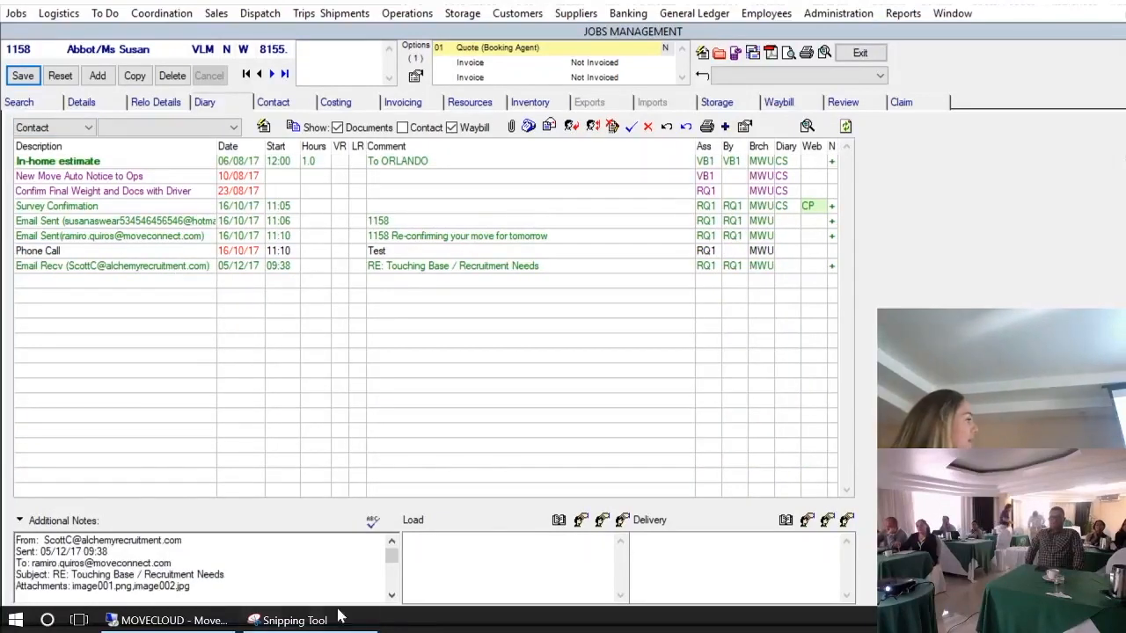
pyautogui.doubleClick(291, 548)
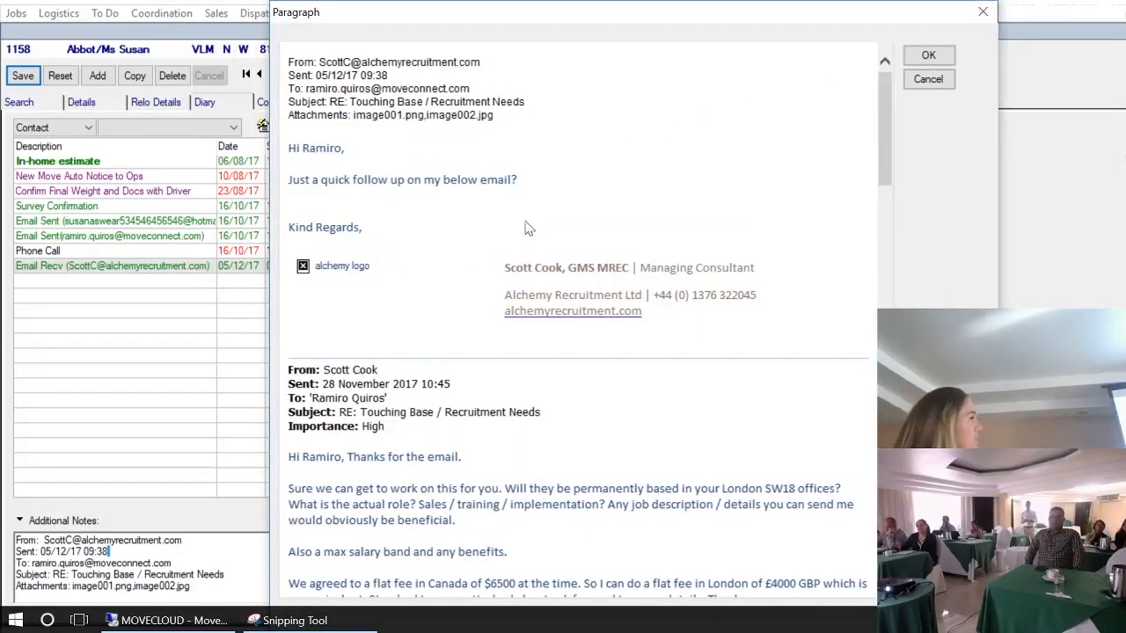
pyautogui.click(920, 79)
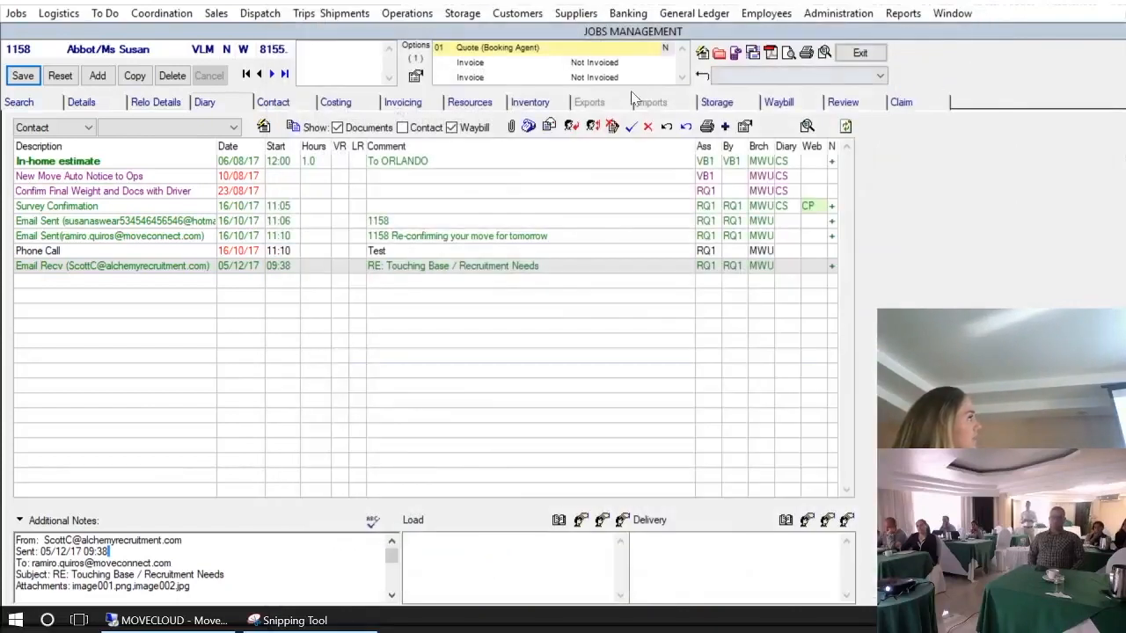
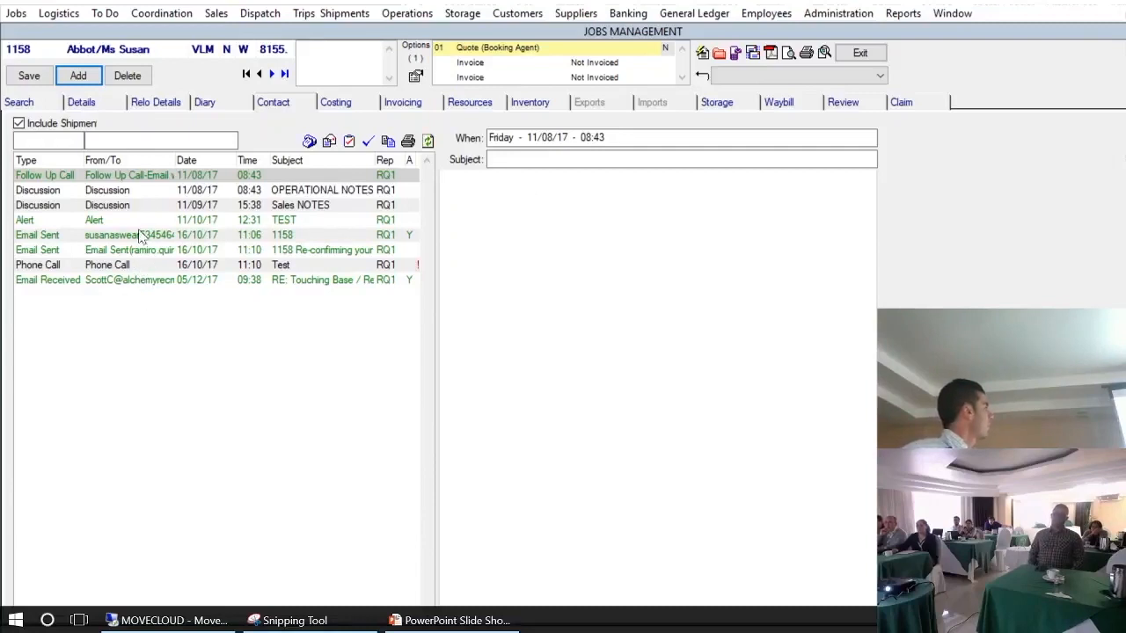
# Try to prefix the subject of the job's 16/10/17 11:10 sent email with "CONFIRMATION EMAIL" and save it
pyautogui.click(141, 254)
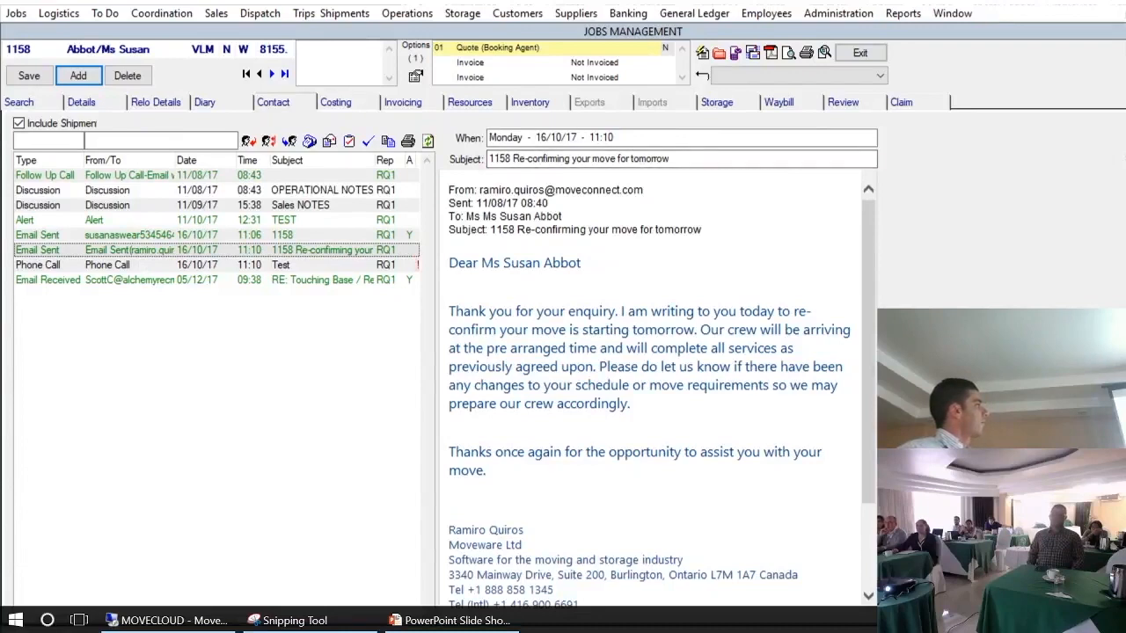
pyautogui.click(493, 158)
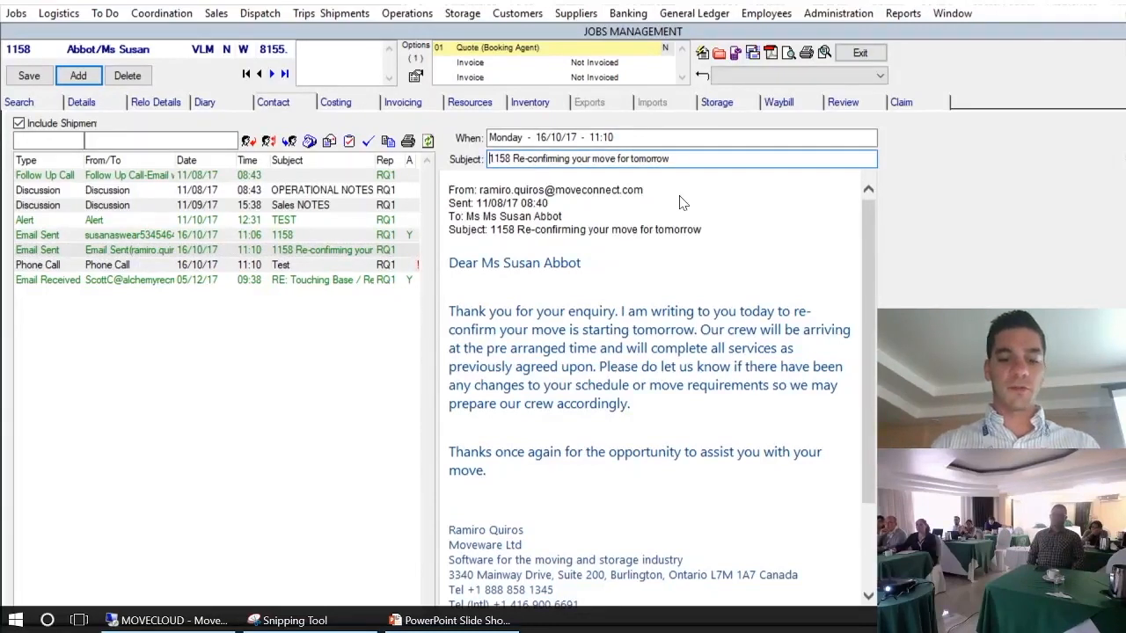
pyautogui.write('CONFIRMATION E')
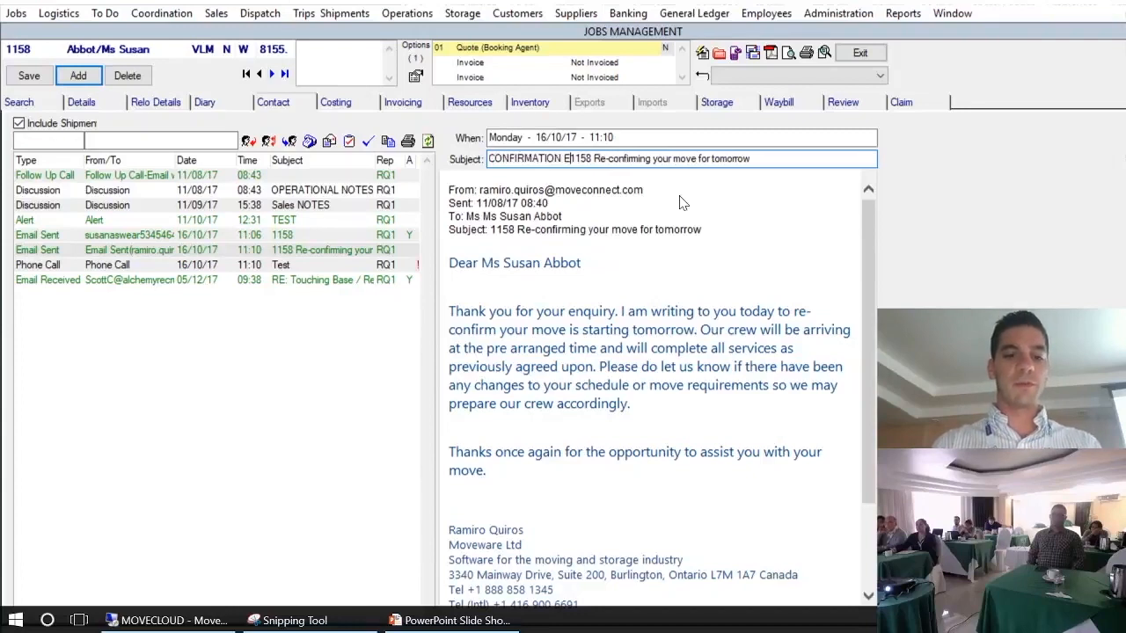
pyautogui.write('MAIL')
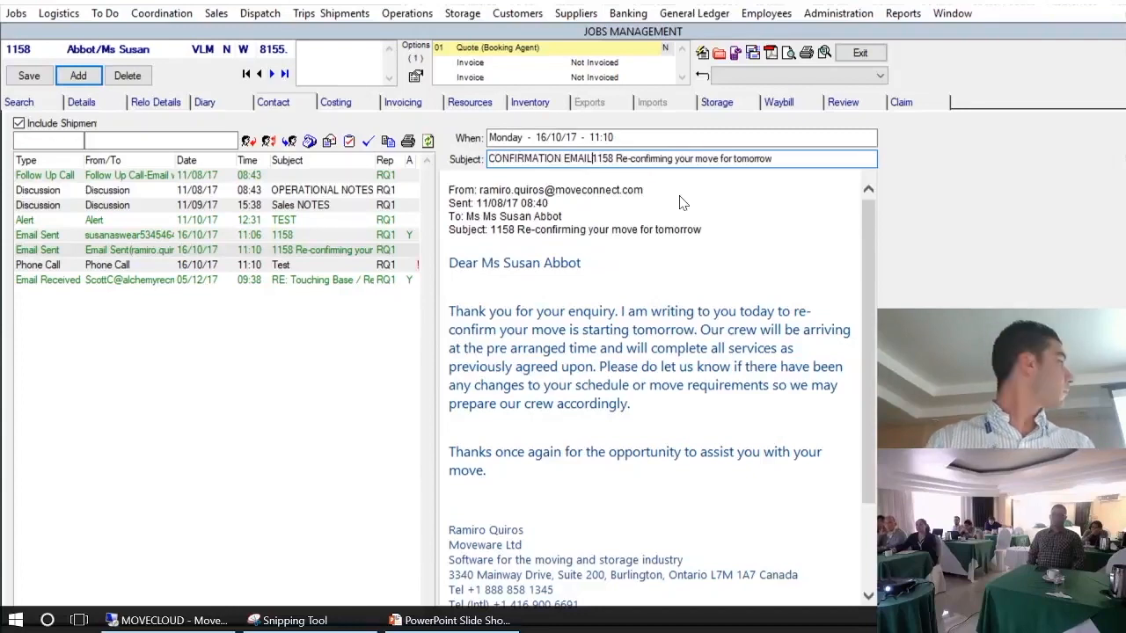
pyautogui.click(21, 81)
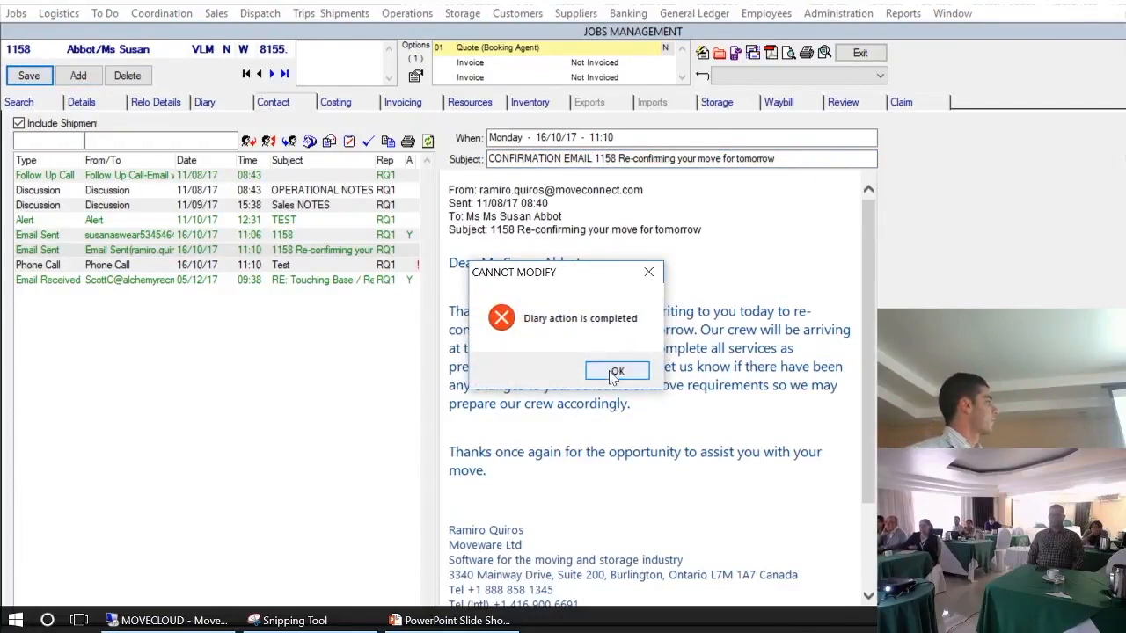
pyautogui.click(616, 372)
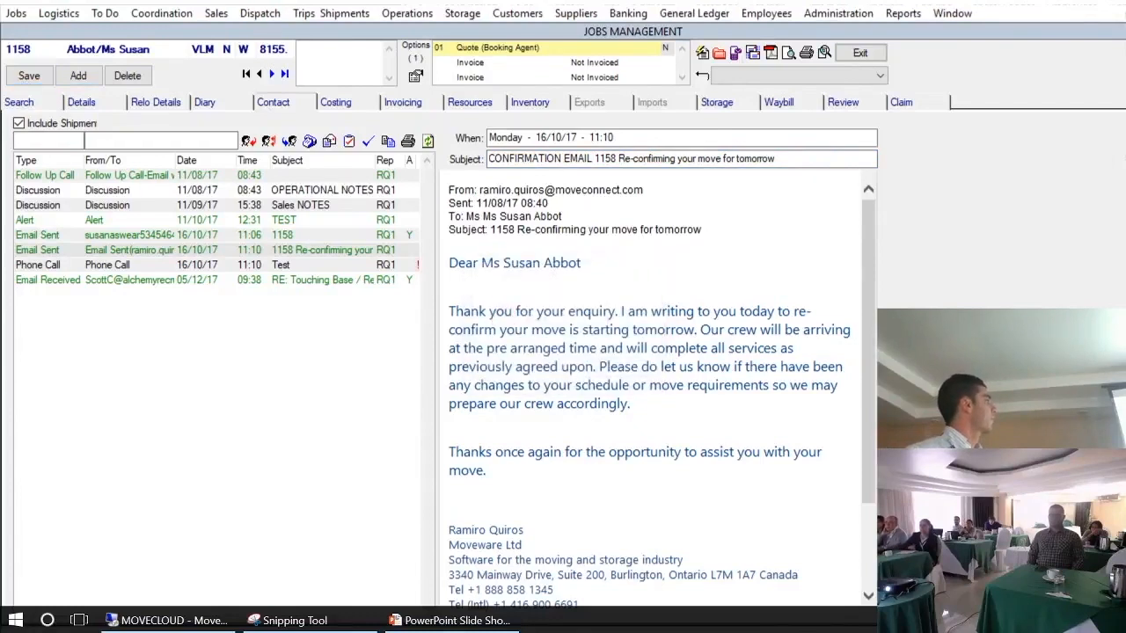
# Reopen the 11:10 sent email, prefix its subject with "CONFIRMAITON EMAIL", and complete the action with its date and time updated
pyautogui.click(368, 141)
pyautogui.click(666, 373)
pyautogui.click(491, 158)
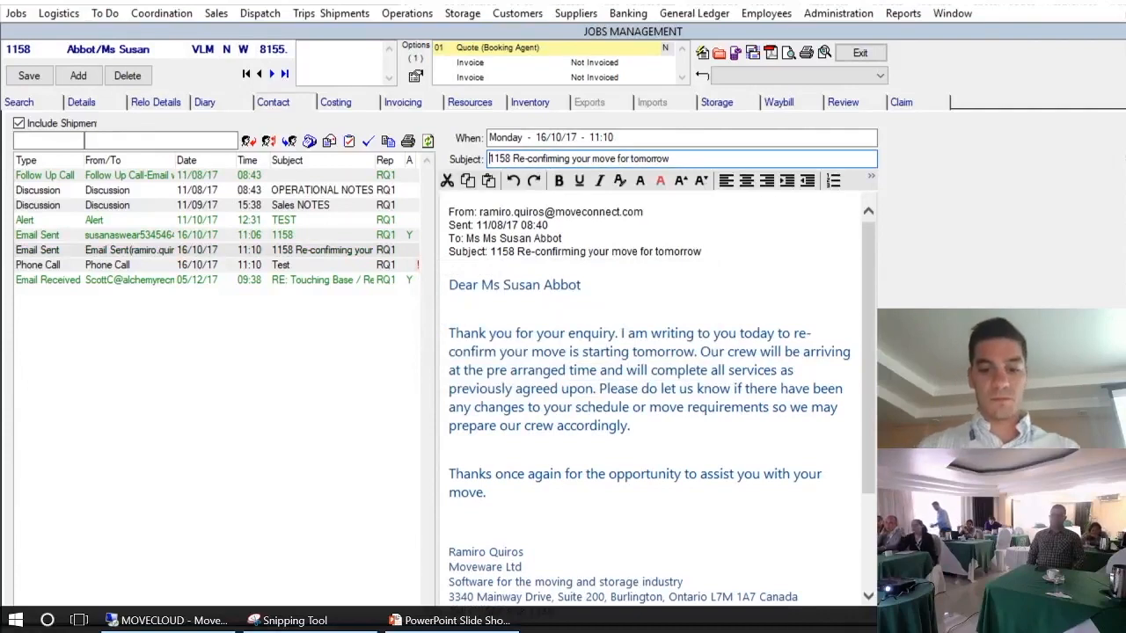
pyautogui.write('CONFIRMAITON EMAIL')
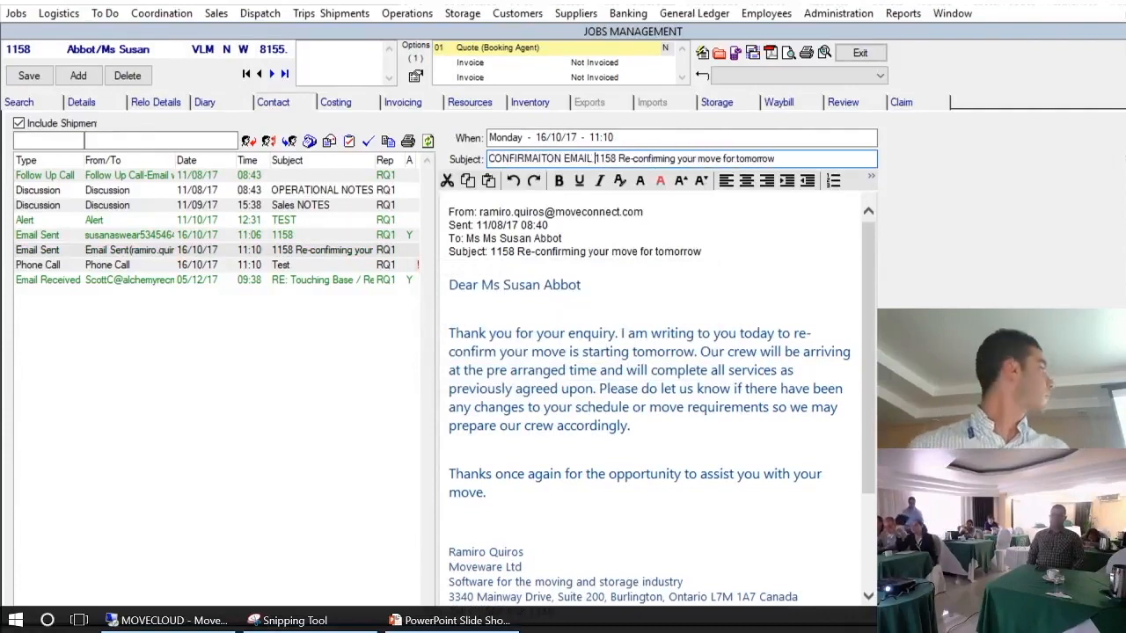
pyautogui.click(29, 78)
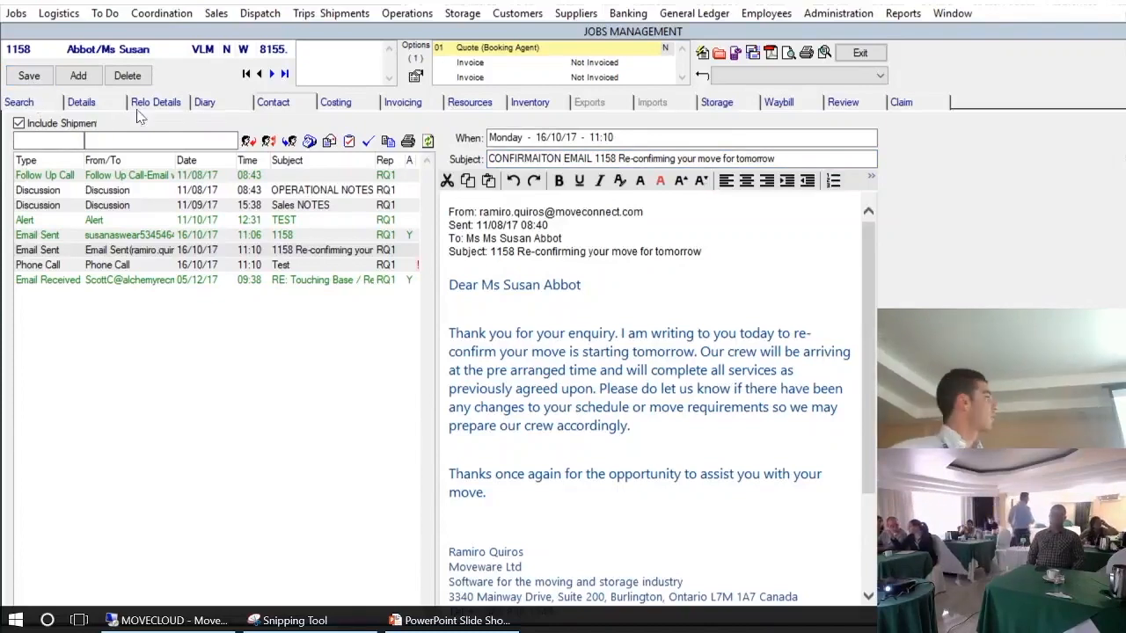
pyautogui.click(367, 143)
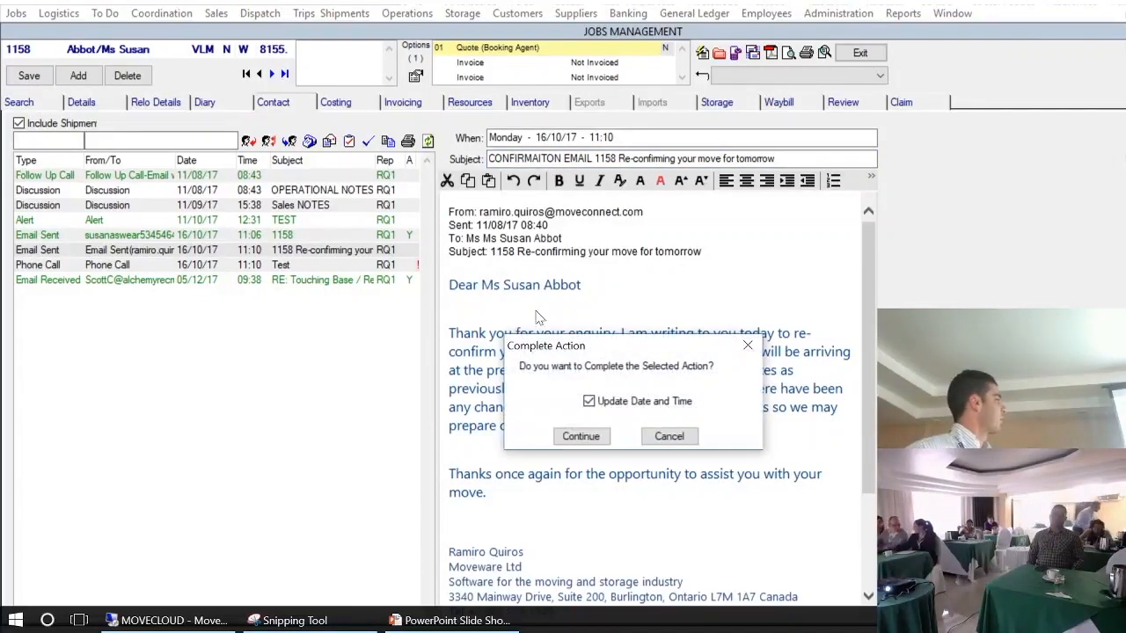
pyautogui.click(572, 434)
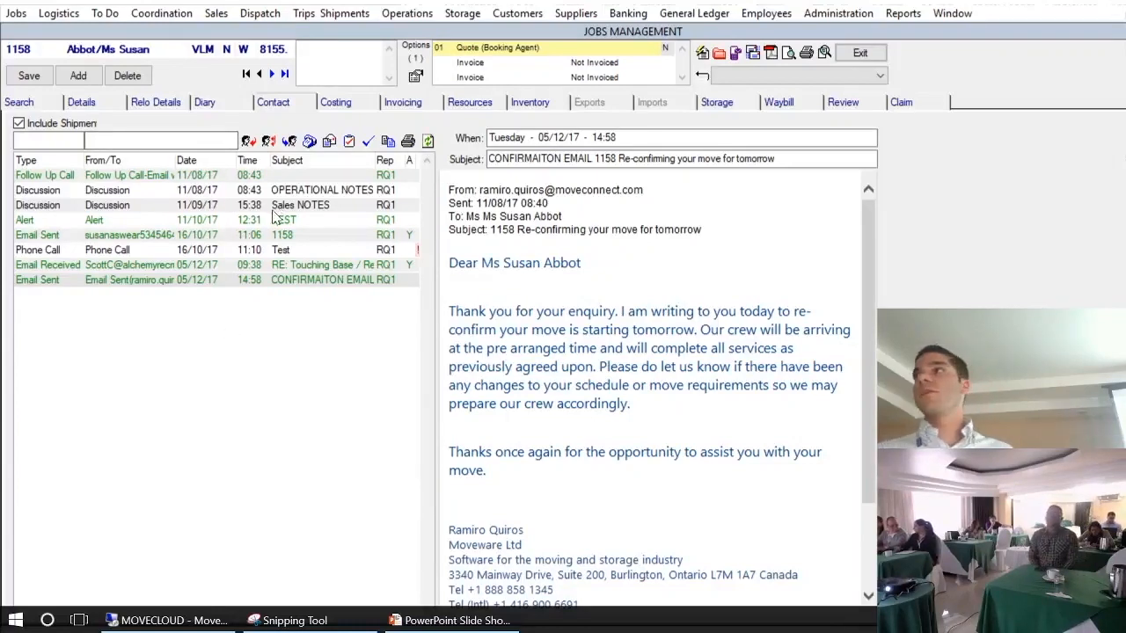
# View the 16/10/17 11:06 sent email and look through the contact types available for a new client contact, without adding one
pyautogui.click(134, 236)
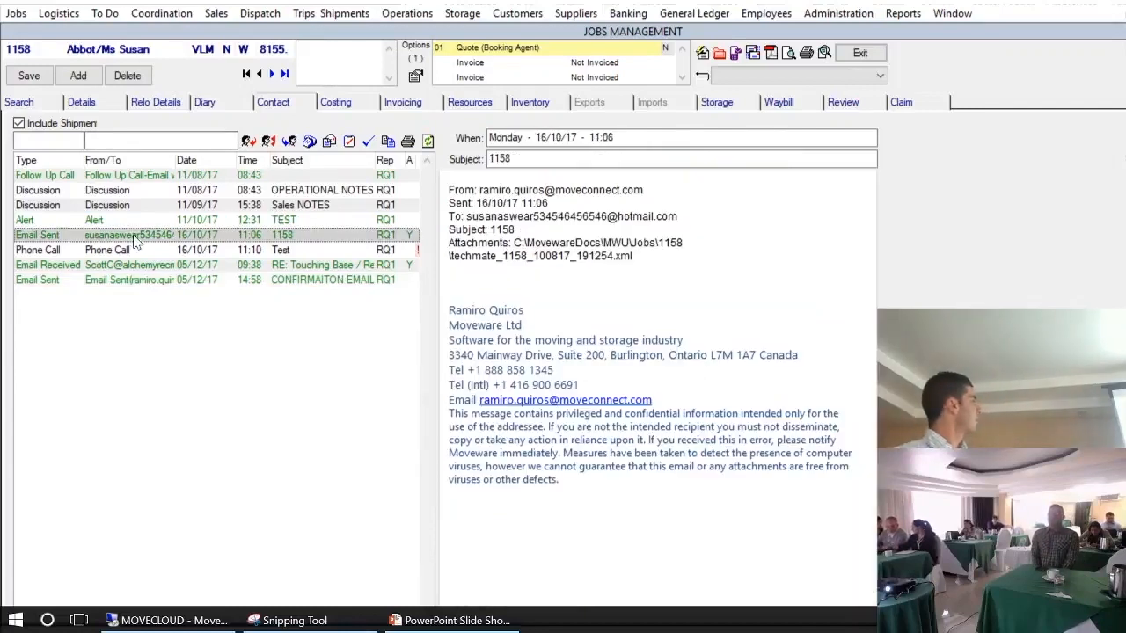
pyautogui.click(310, 143)
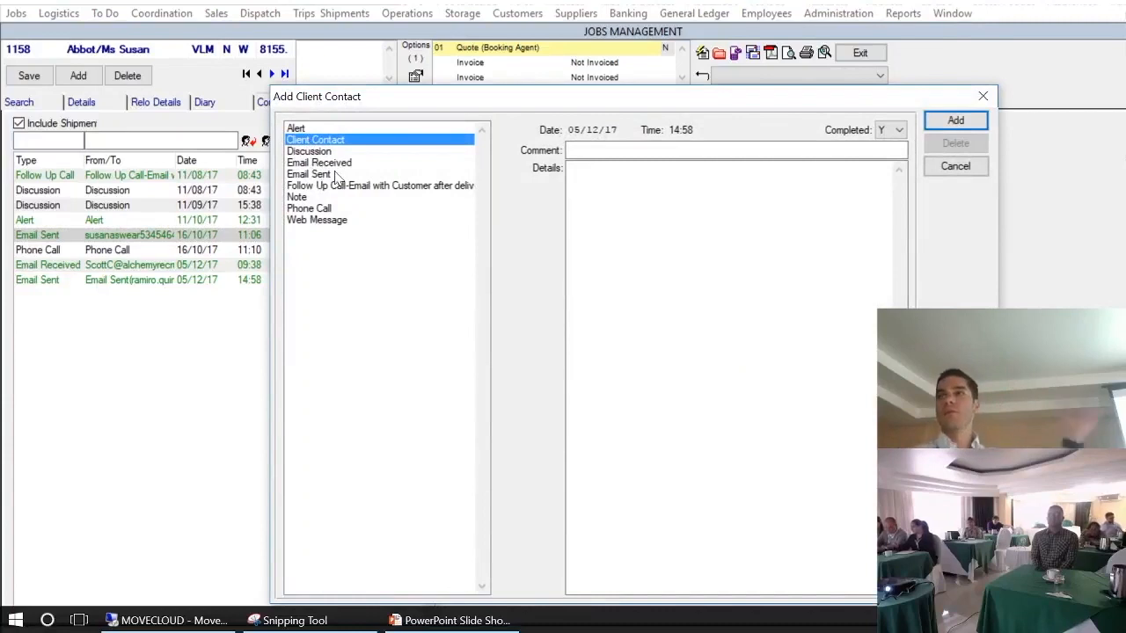
pyautogui.click(948, 172)
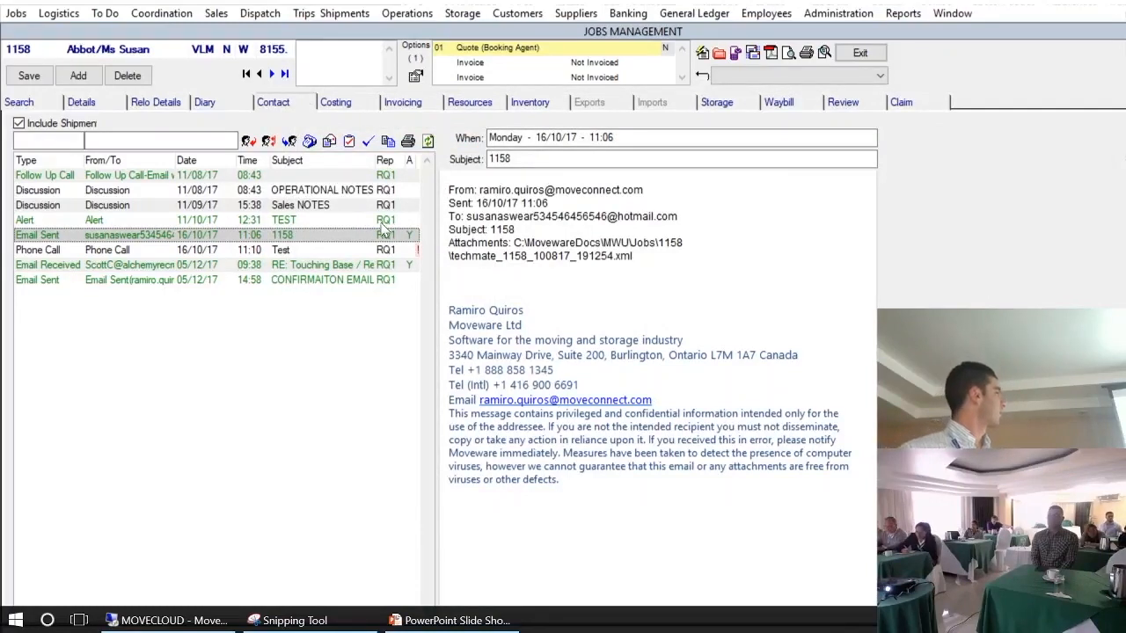
# Add a client contact of type Discussion to the job with subject "SALES TOPIC" and Completed set to N
pyautogui.click(295, 194)
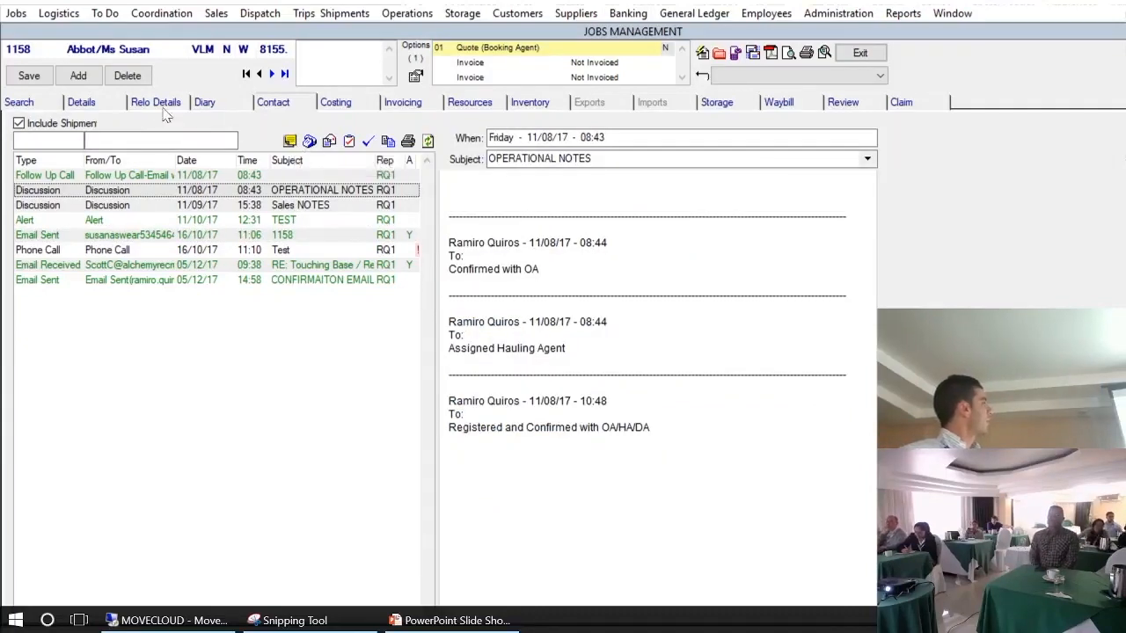
pyautogui.click(78, 76)
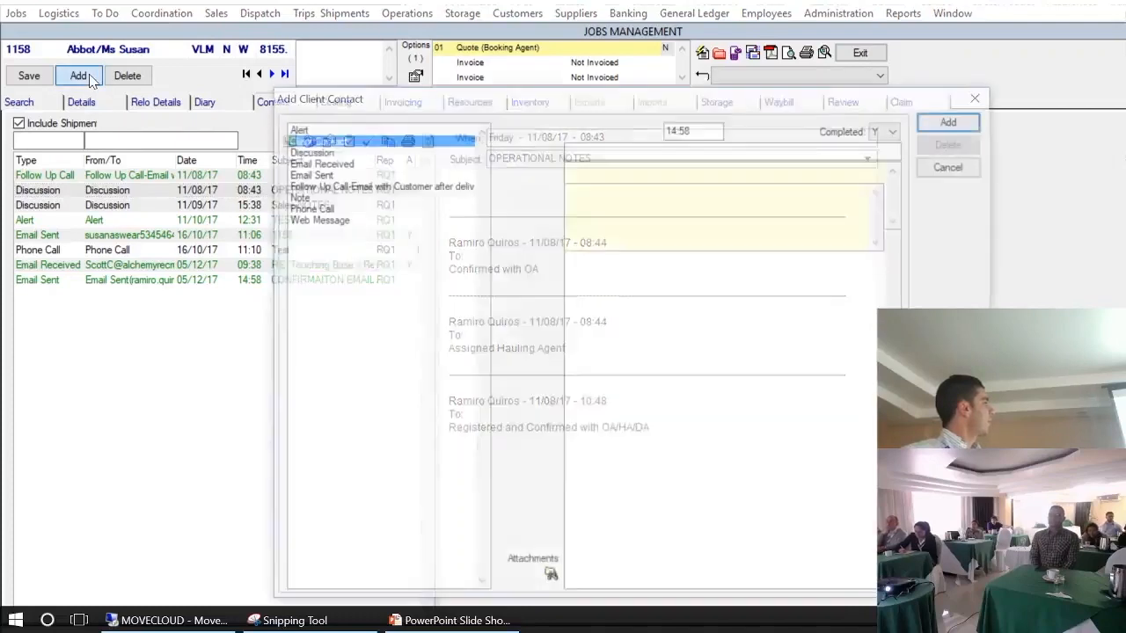
pyautogui.click(308, 153)
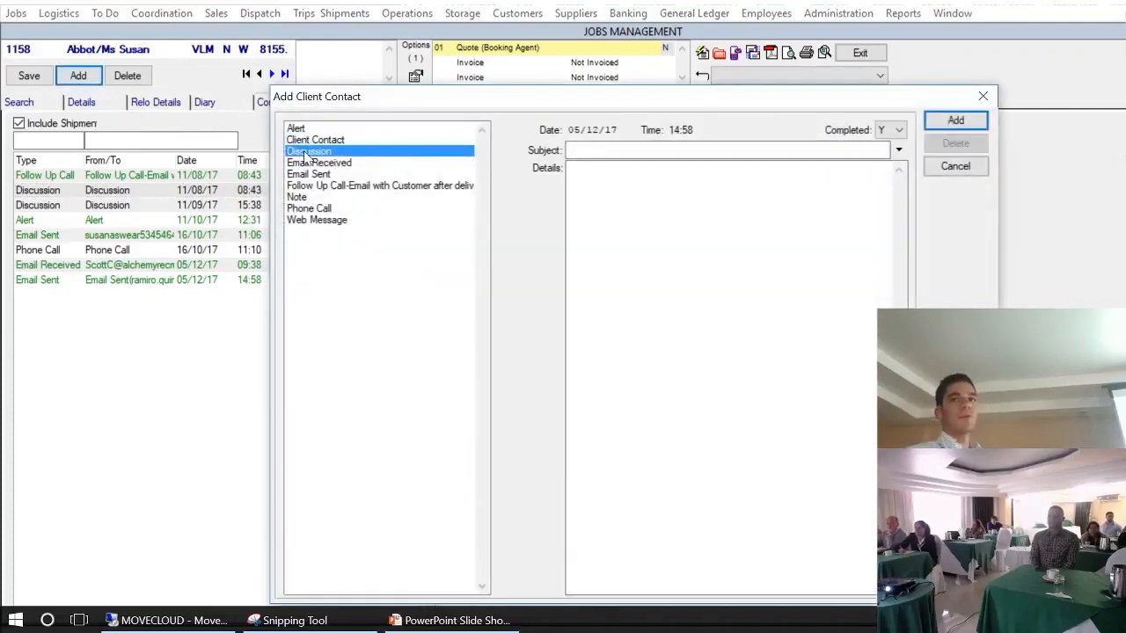
pyautogui.click(568, 151)
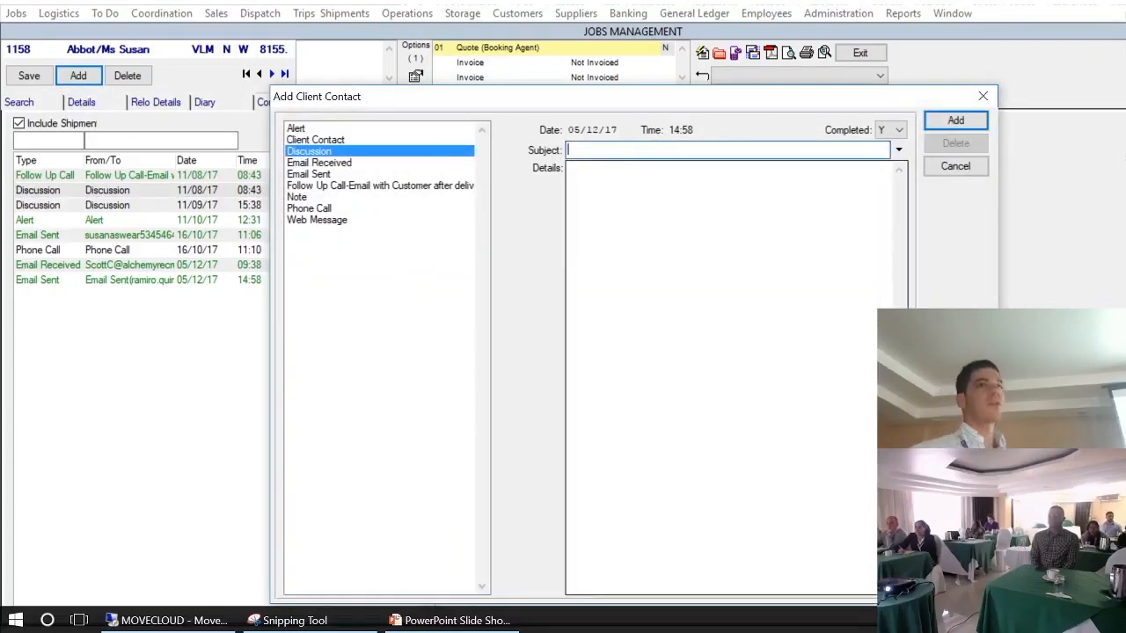
pyautogui.write('SALE')
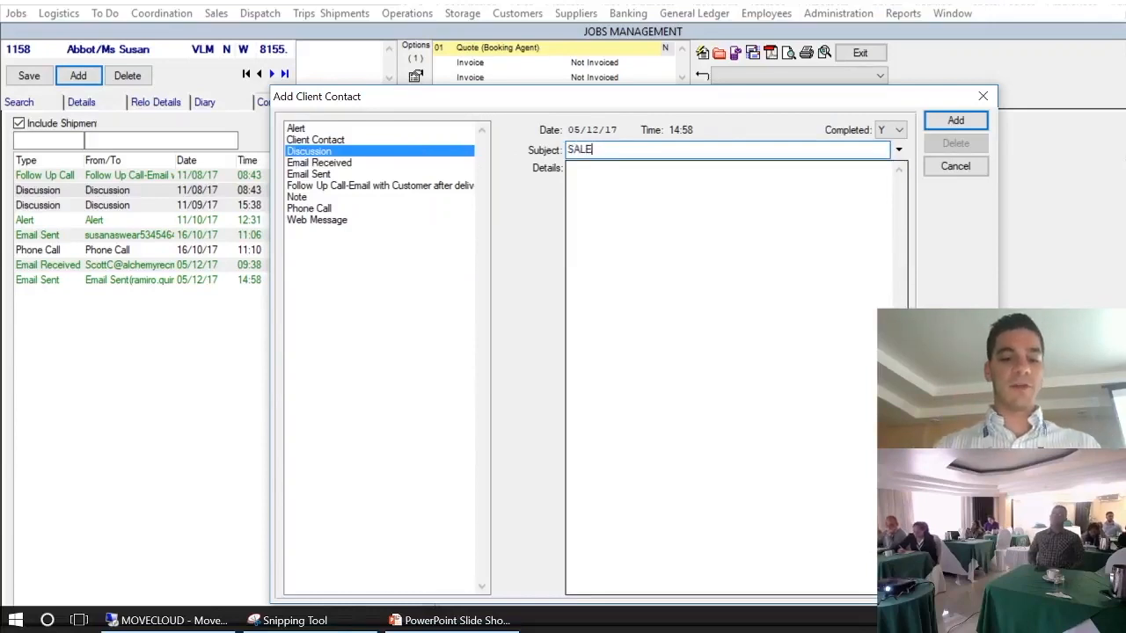
pyautogui.write('S TOPIC')
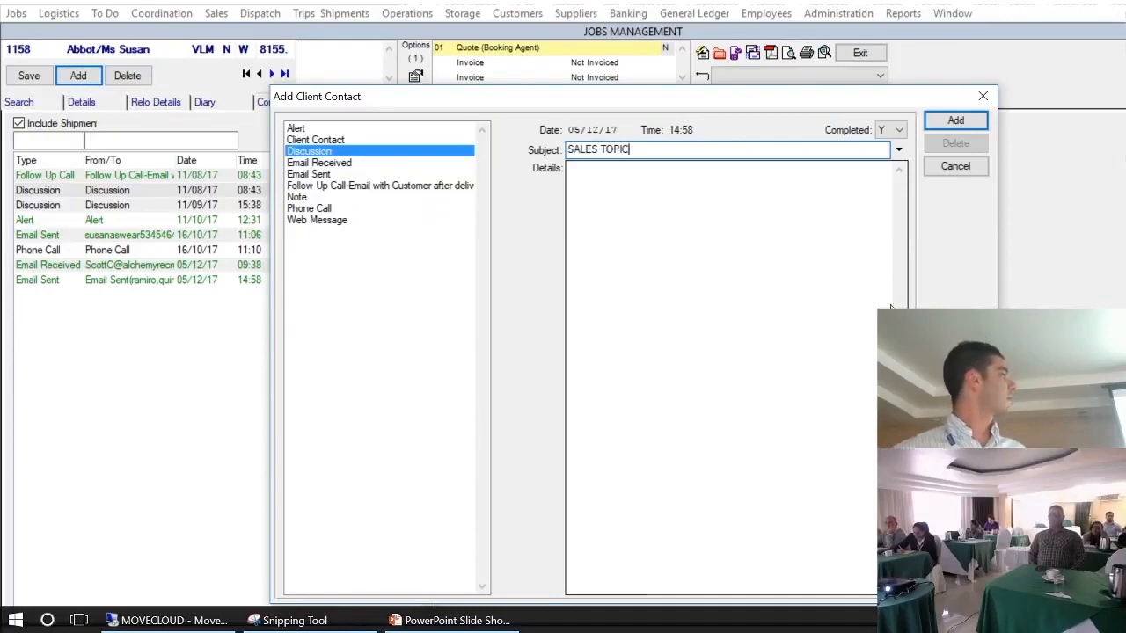
pyautogui.click(899, 129)
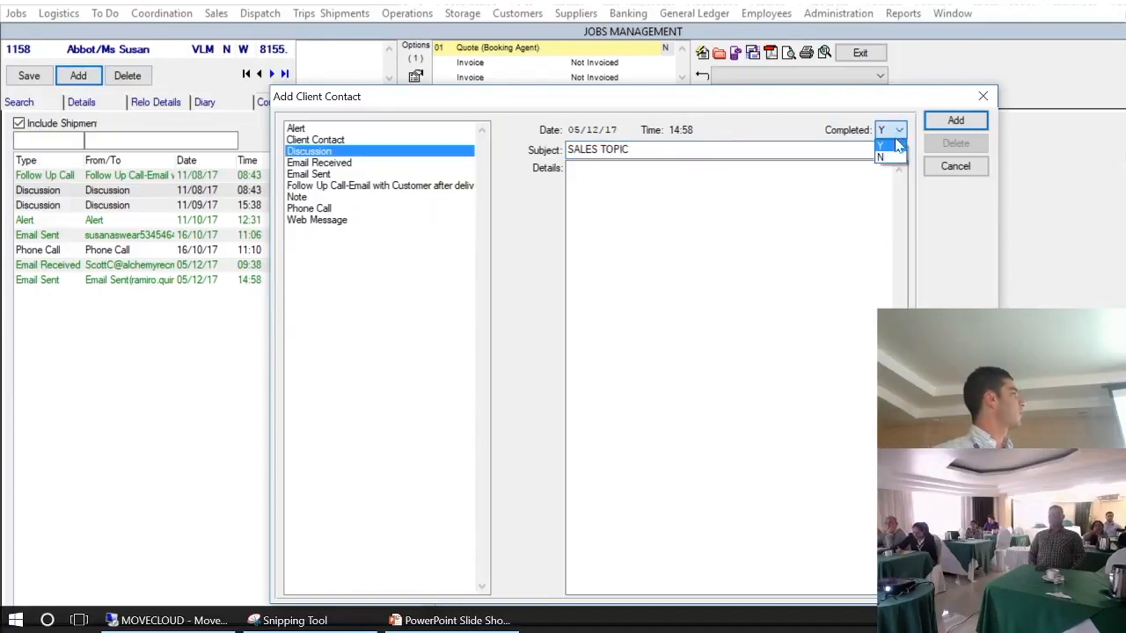
pyautogui.click(899, 157)
pyautogui.click(950, 121)
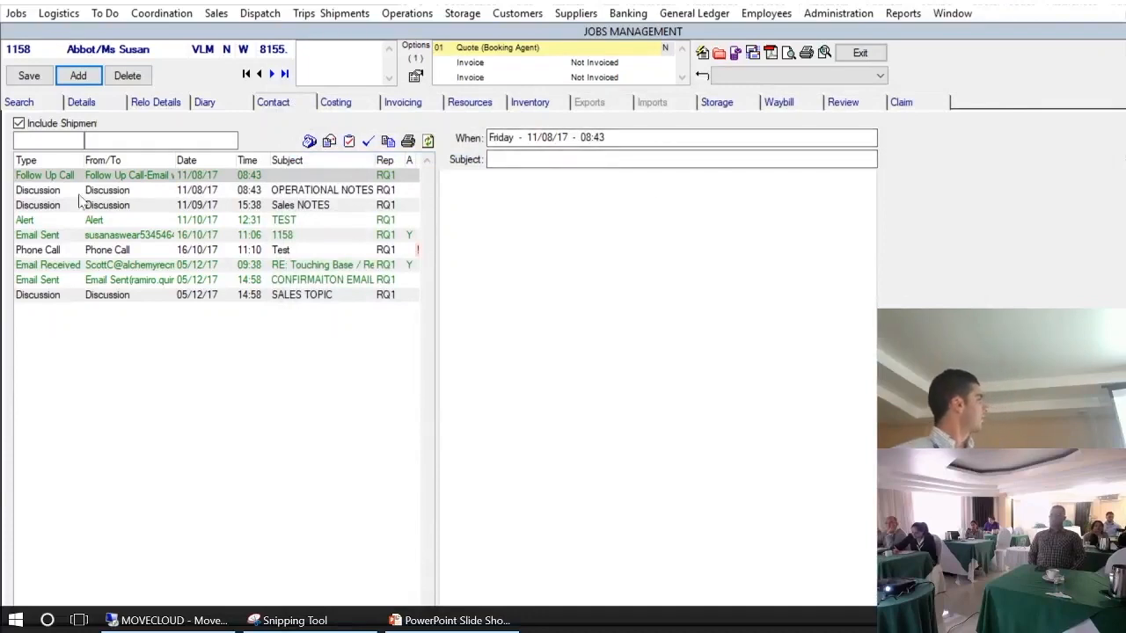
# Add the additional note "CLIENT IS ASKING FOR FULL PACK" to the SALES TOPIC discussion
pyautogui.click(328, 300)
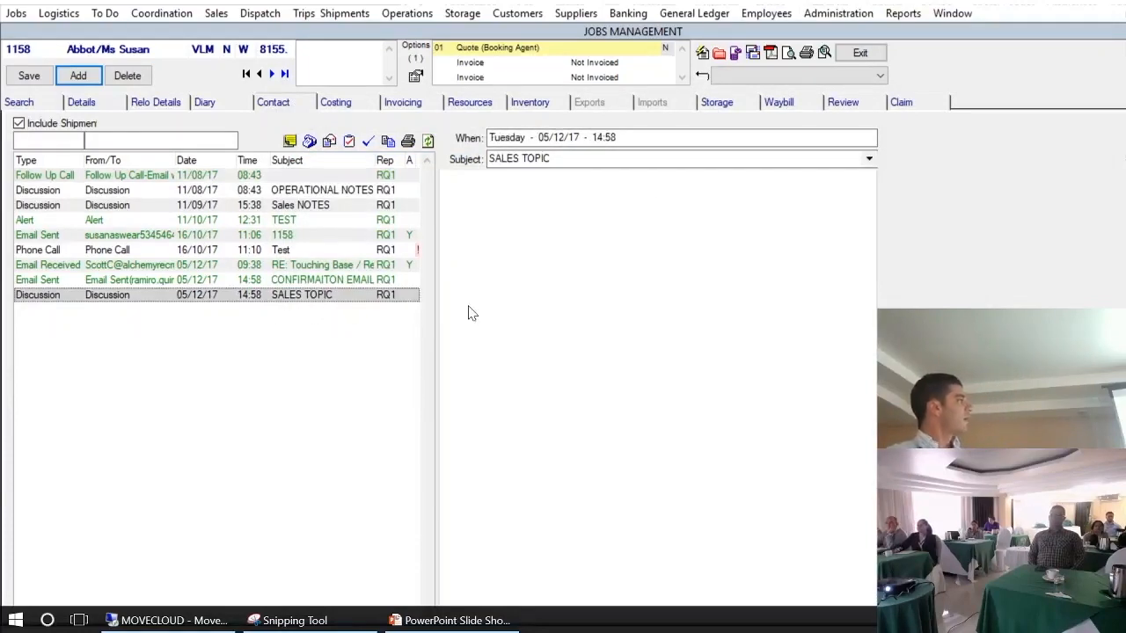
pyautogui.click(513, 205)
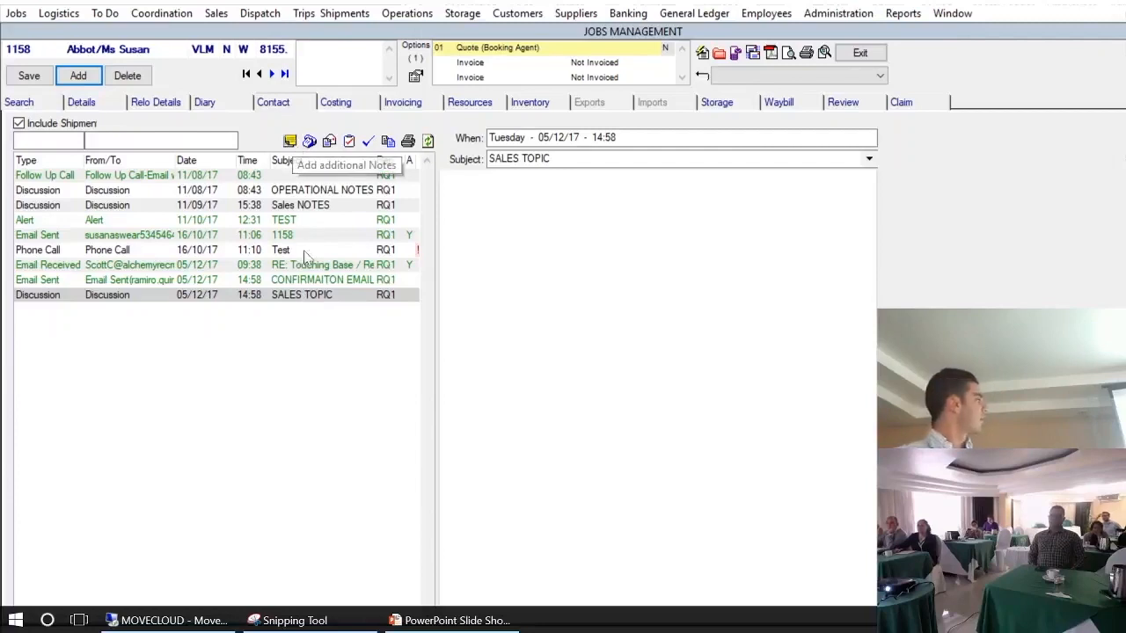
pyautogui.click(309, 281)
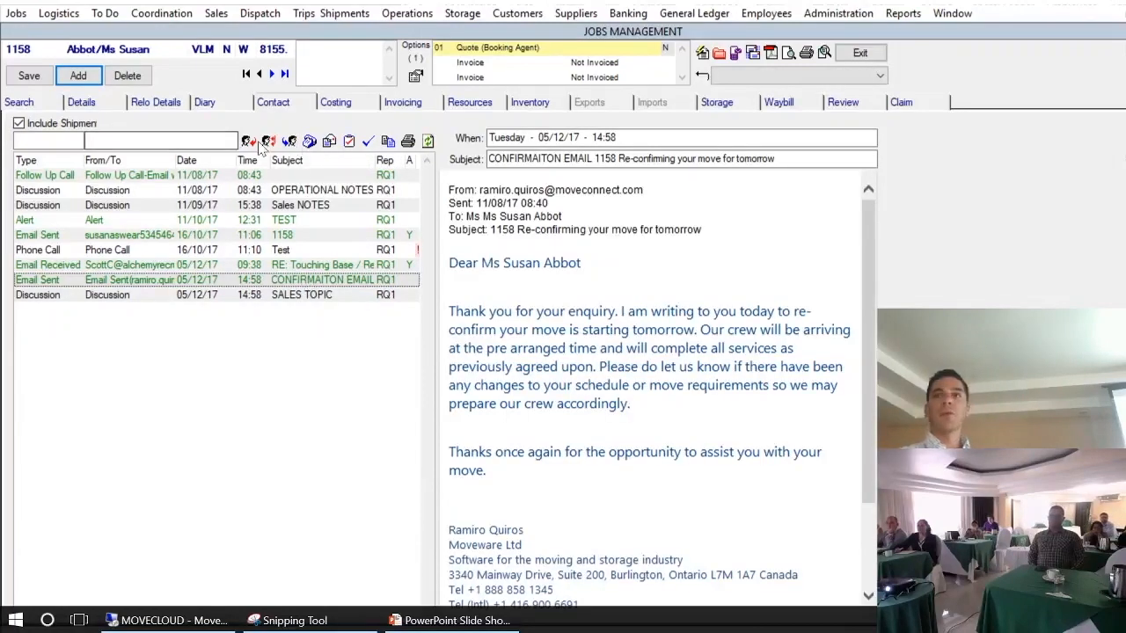
pyautogui.click(278, 295)
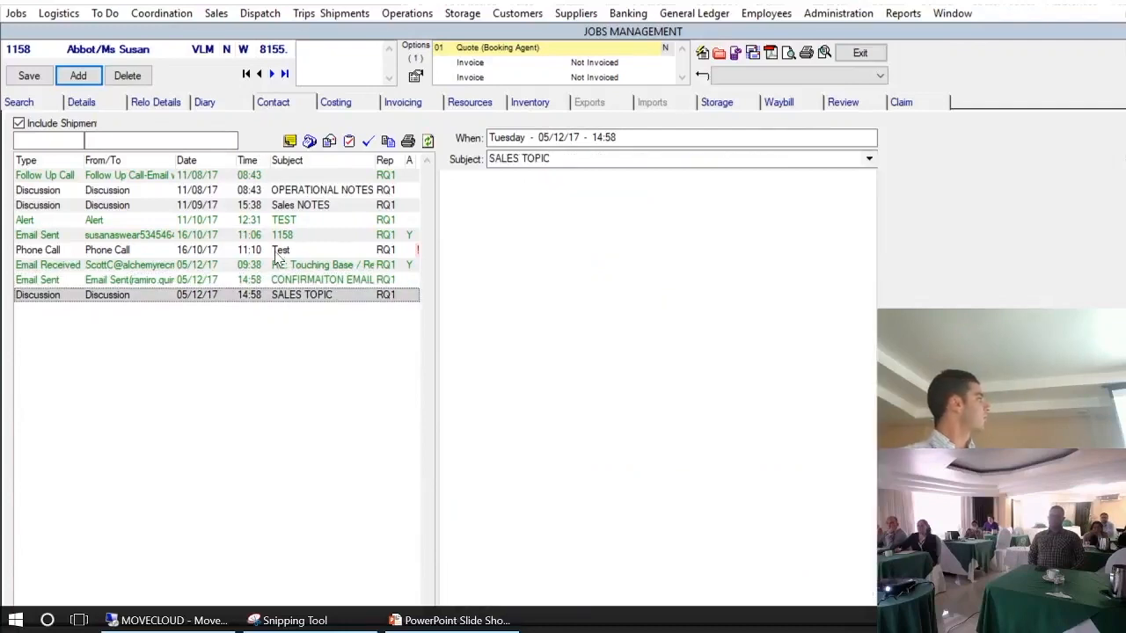
pyautogui.click(289, 142)
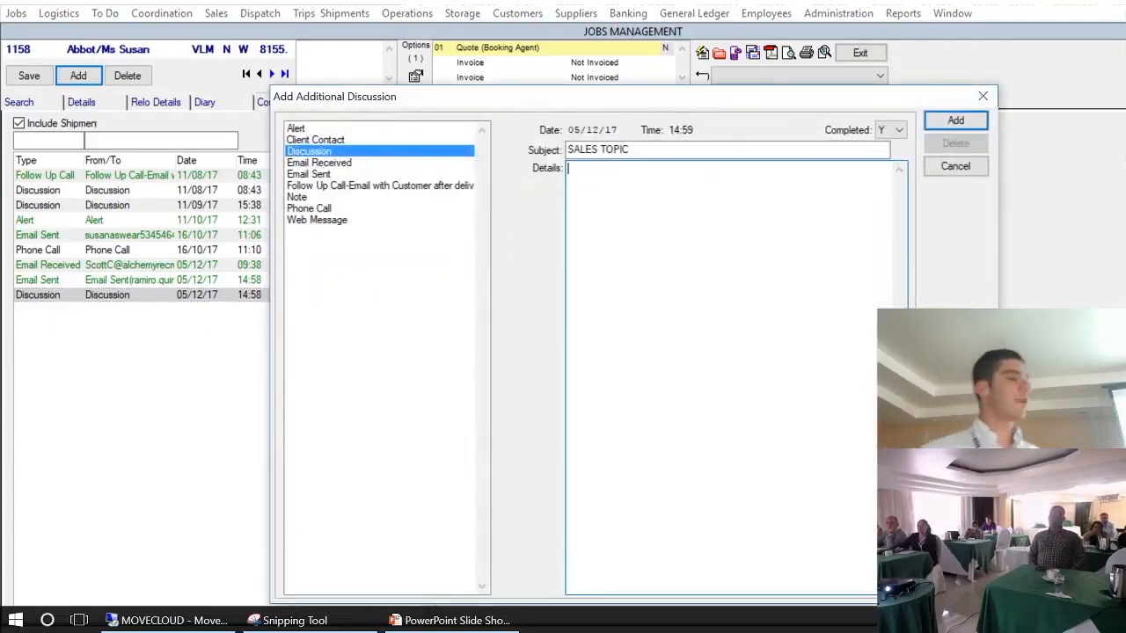
pyautogui.write('CLIENT ')
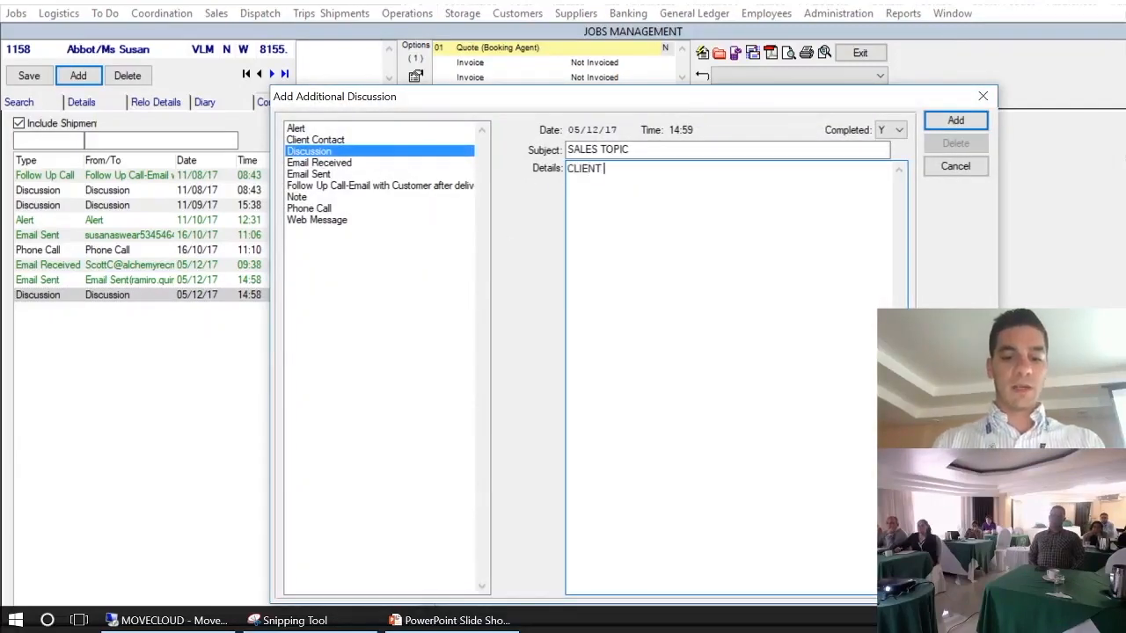
pyautogui.write('IS ASKING FO')
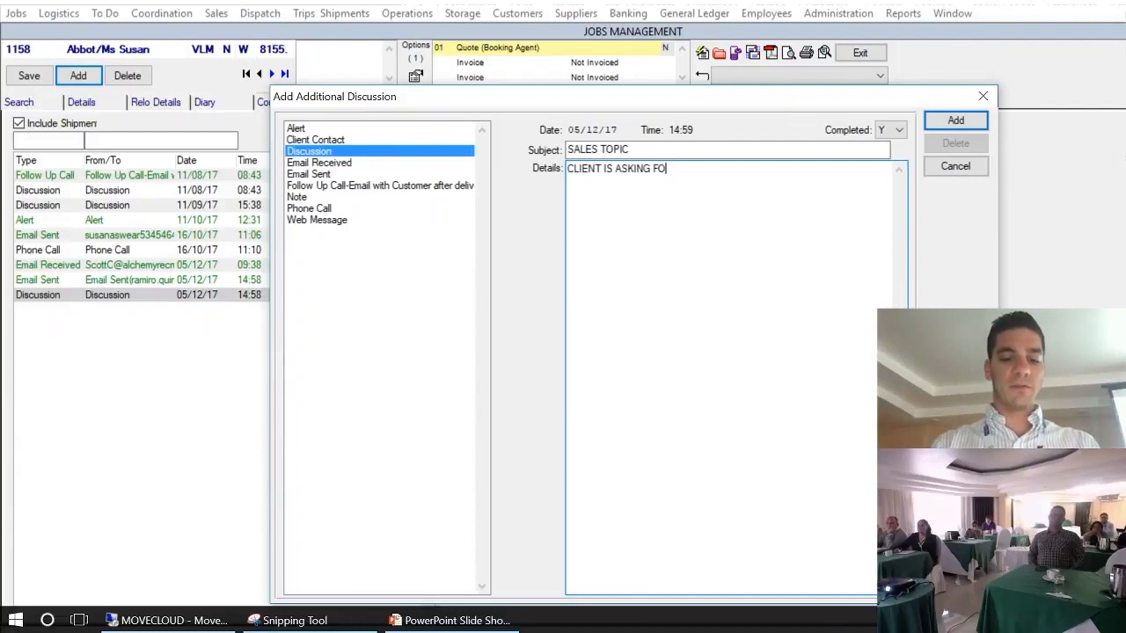
pyautogui.write('R FULL PACK')
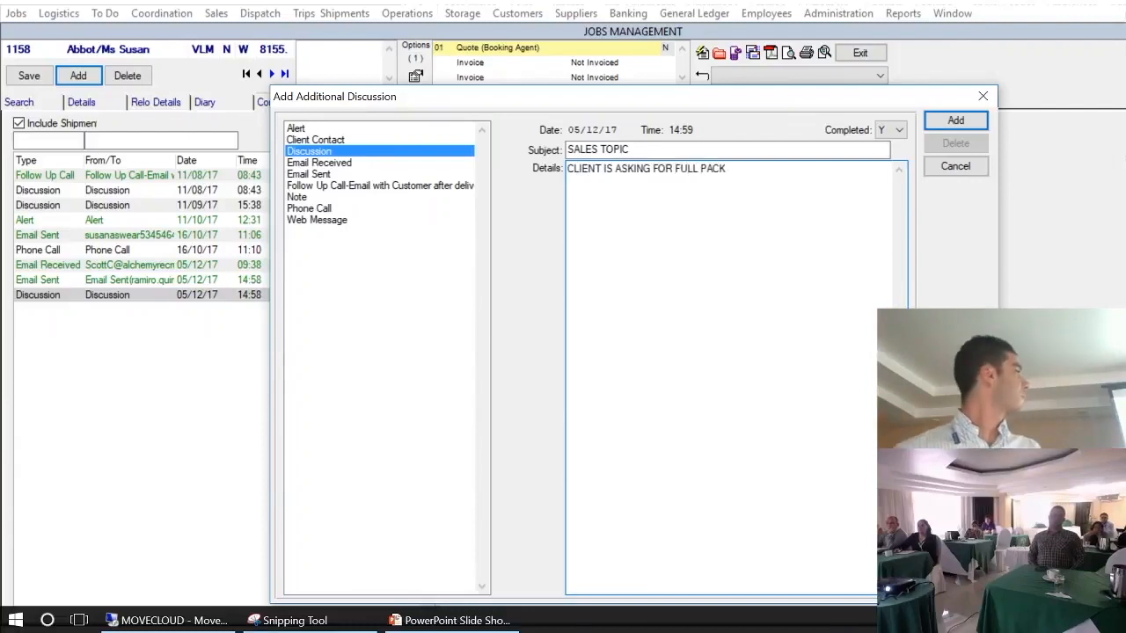
pyautogui.click(948, 121)
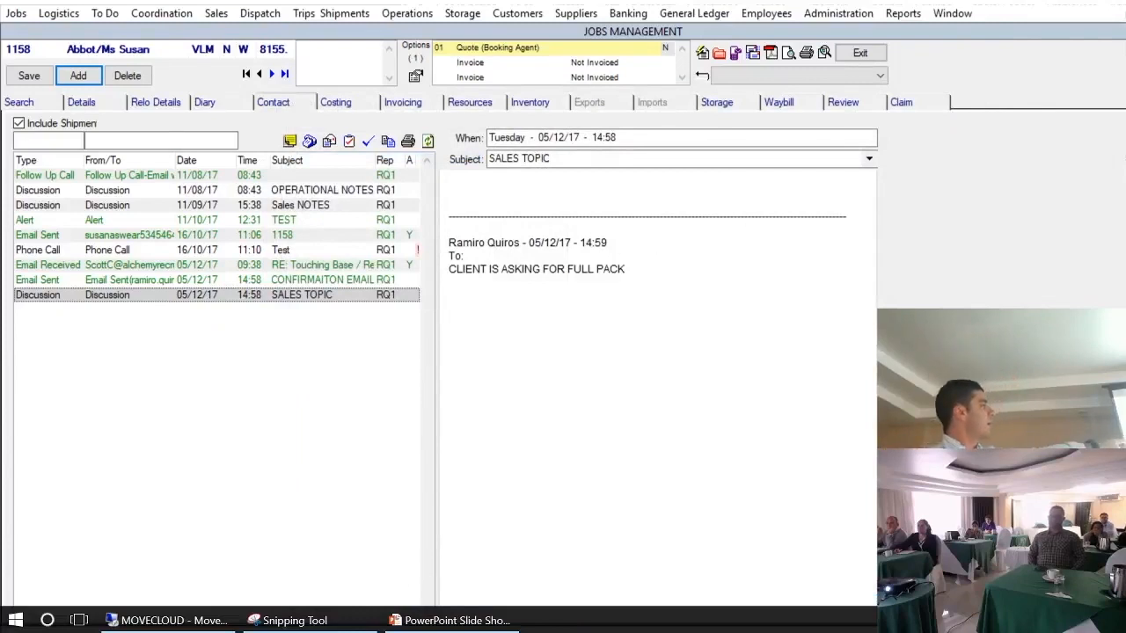
pyautogui.moveTo(449, 242); pyautogui.dragTo(609, 244)
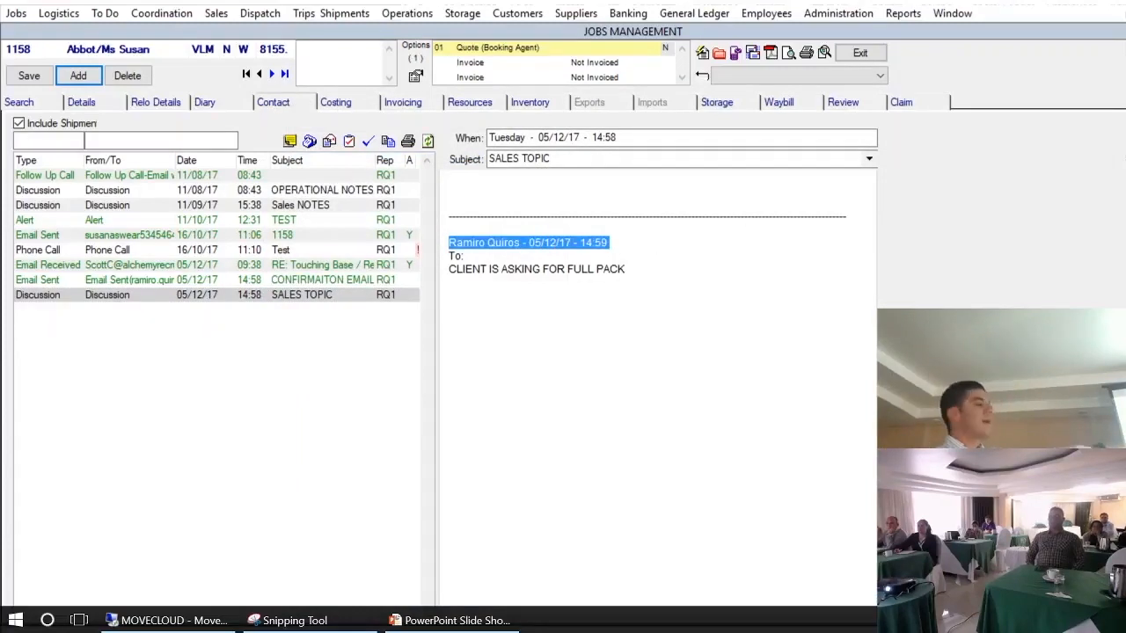
pyautogui.click(623, 258)
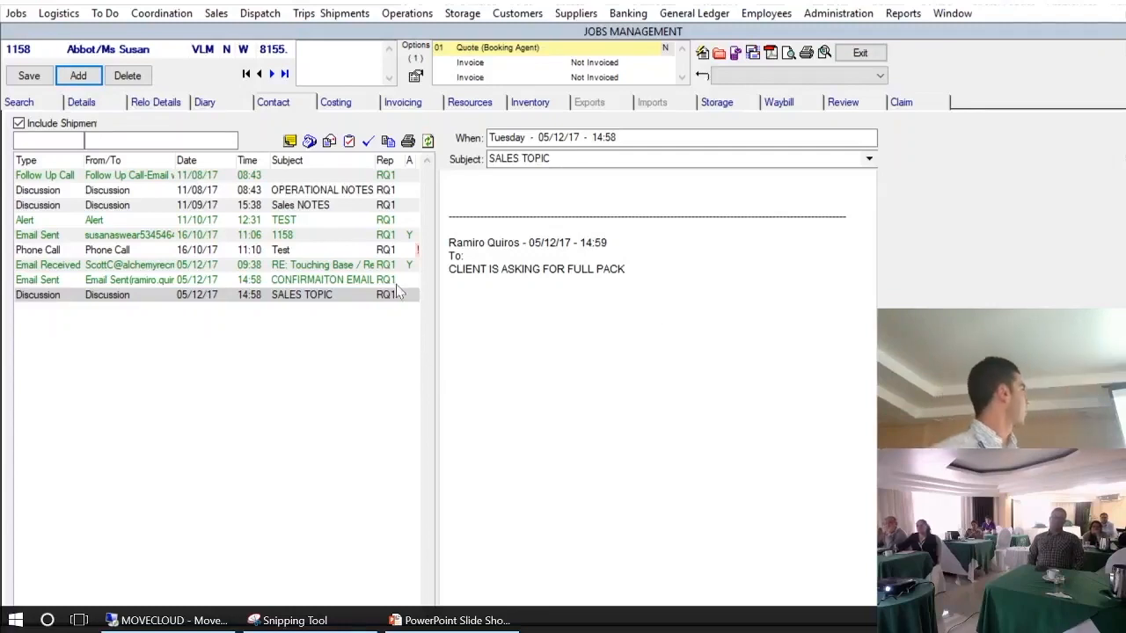
# Add a second note to the SALES TOPIC discussion reading "WILL DO TWO QUOTES - FULL PACK AND NO PACK"
pyautogui.click(289, 142)
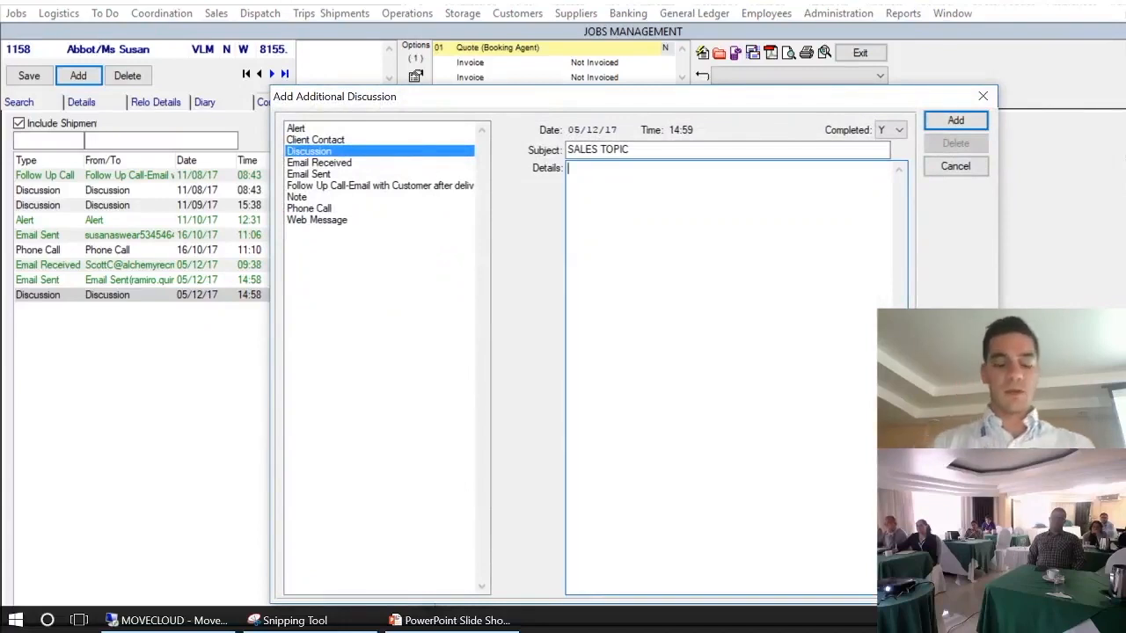
pyautogui.write('WILL DO TWO QUOTE d')
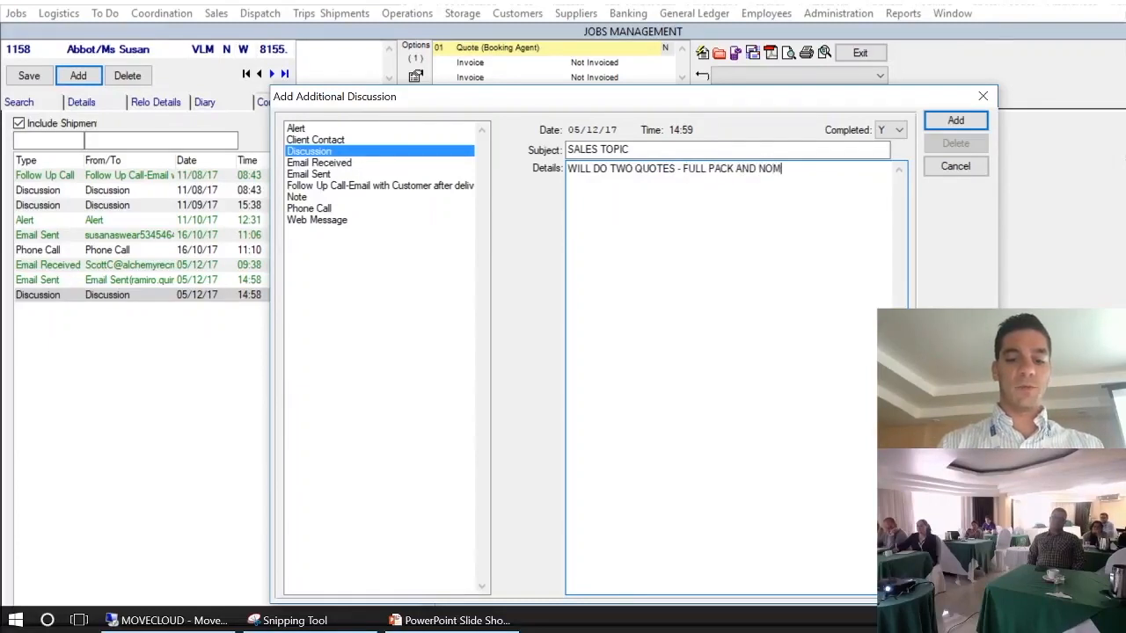
pyautogui.write('PACK')
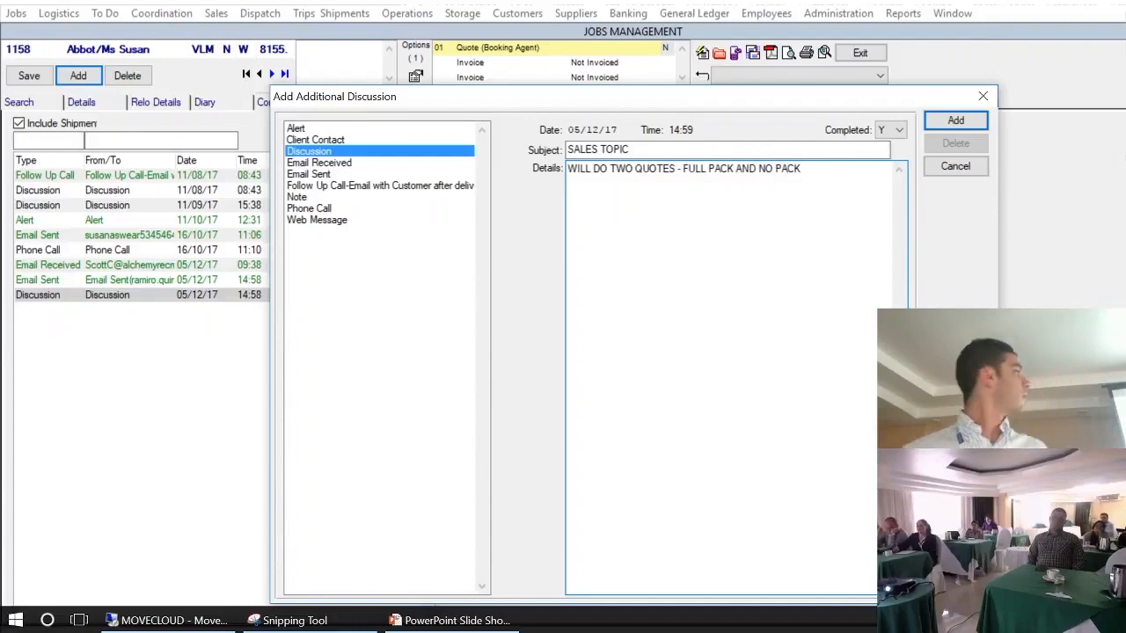
pyautogui.click(942, 122)
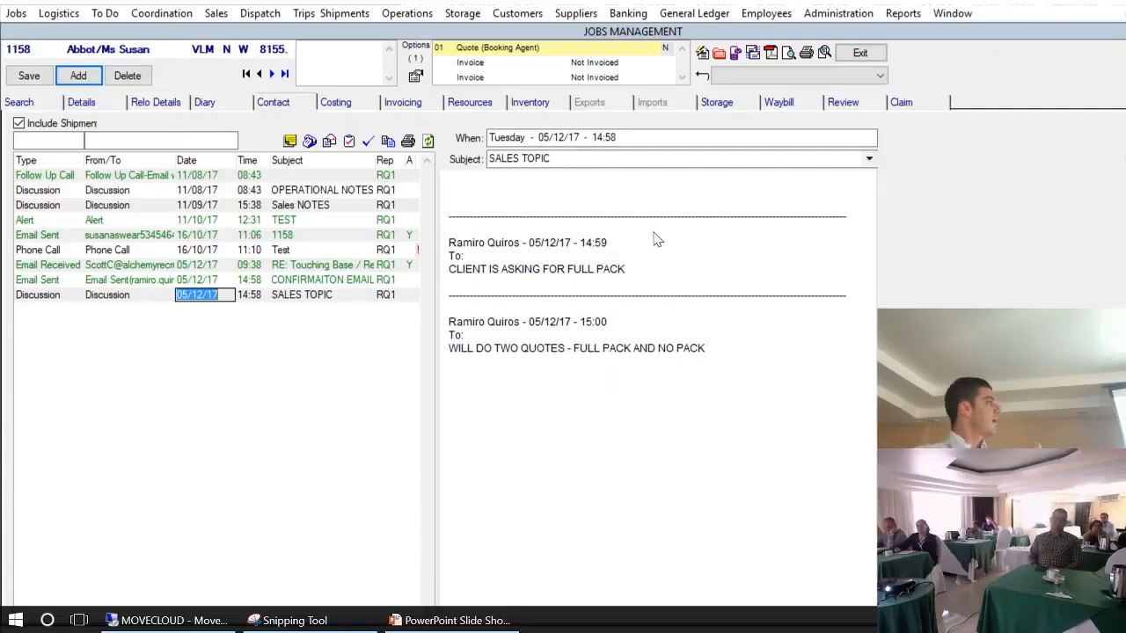
pyautogui.click(666, 294)
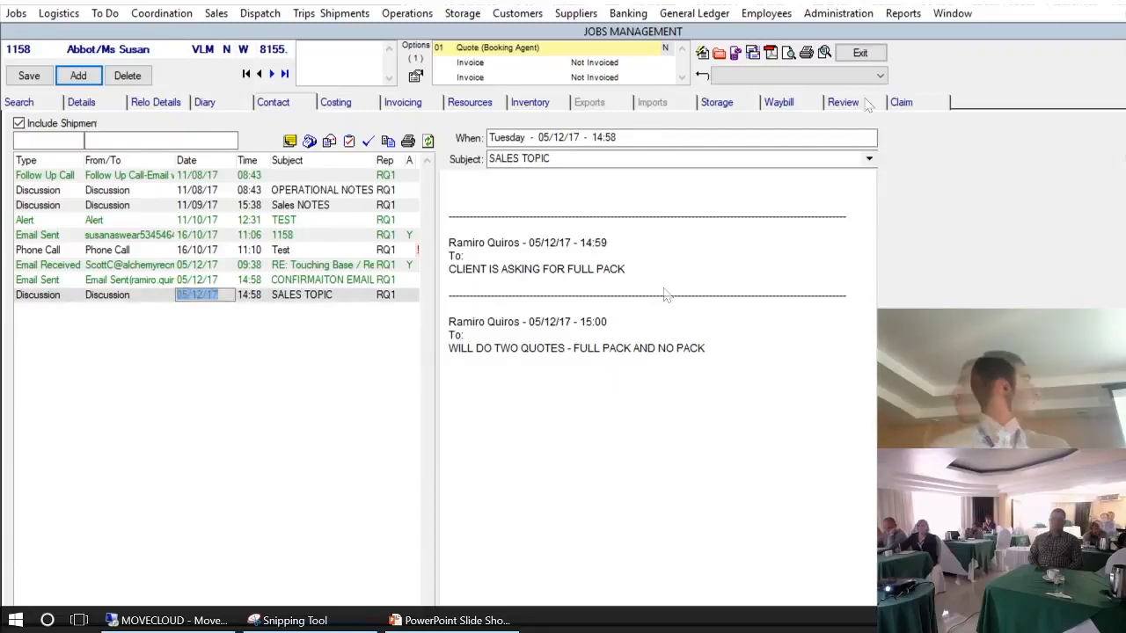
# Open the system parameter codes and filter them by the description "contact"
pyautogui.click(840, 13)
pyautogui.click(949, 207)
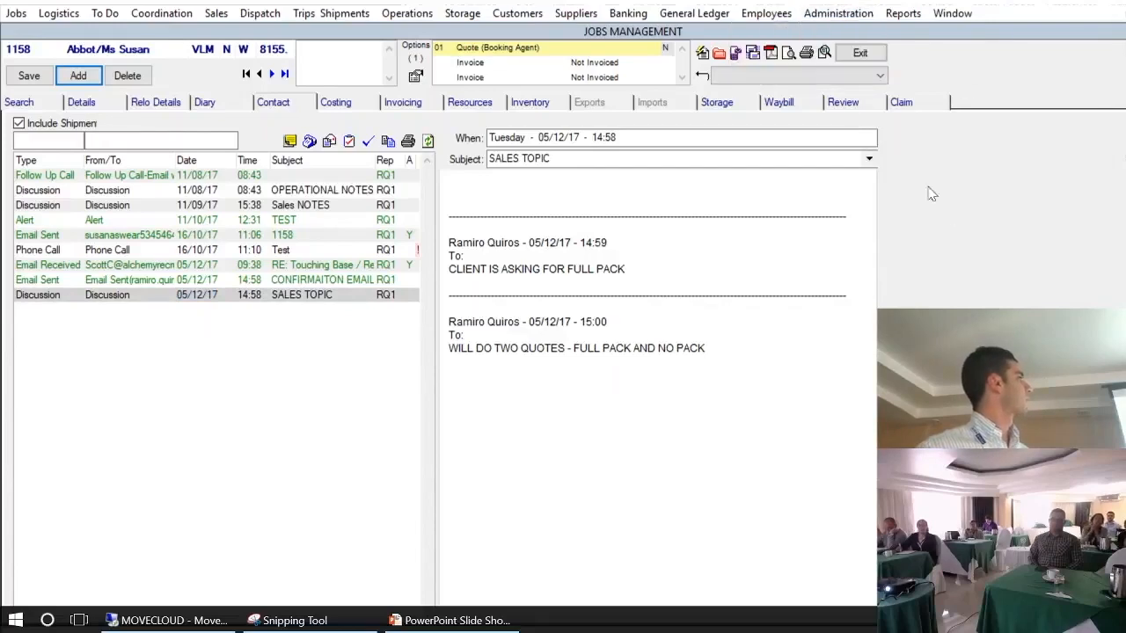
pyautogui.click(824, 13)
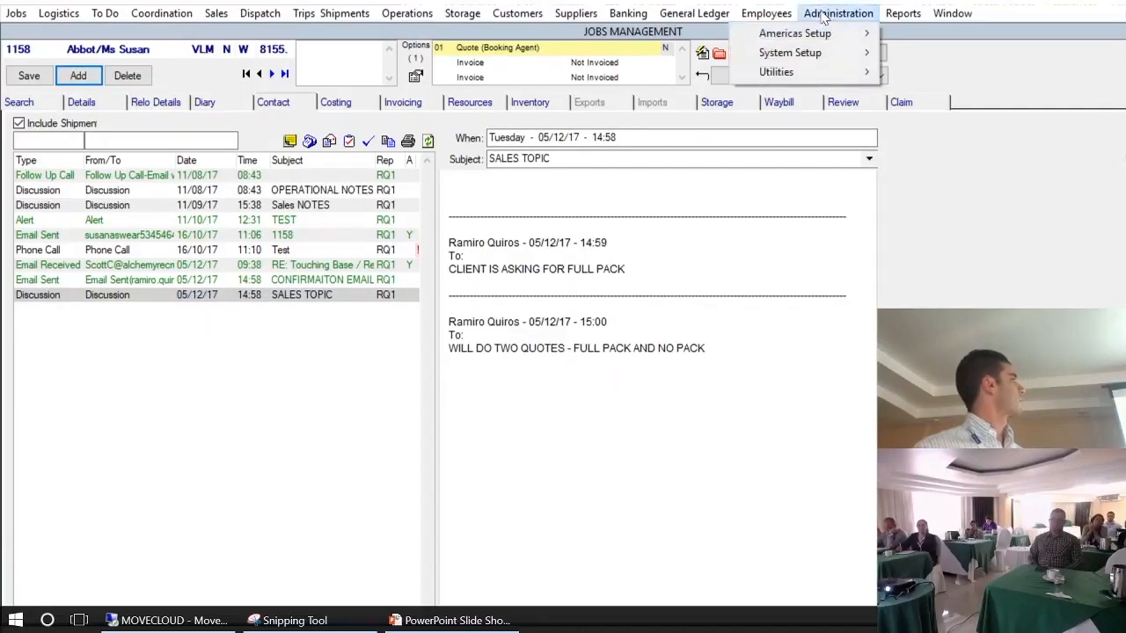
pyautogui.moveTo(822, 53)
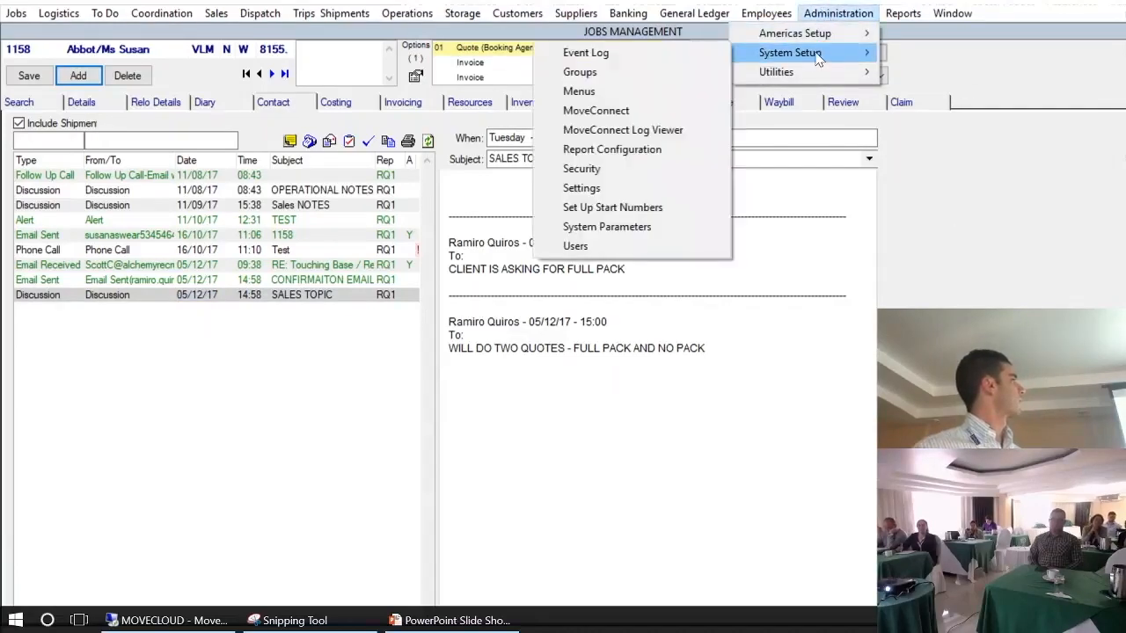
pyautogui.click(632, 226)
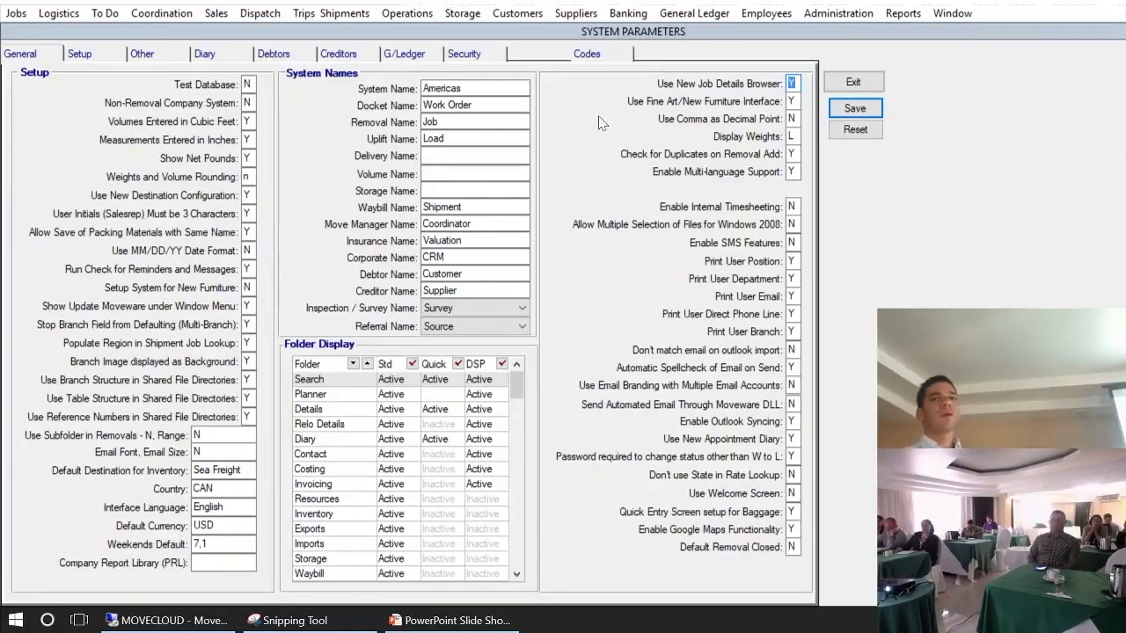
pyautogui.click(605, 54)
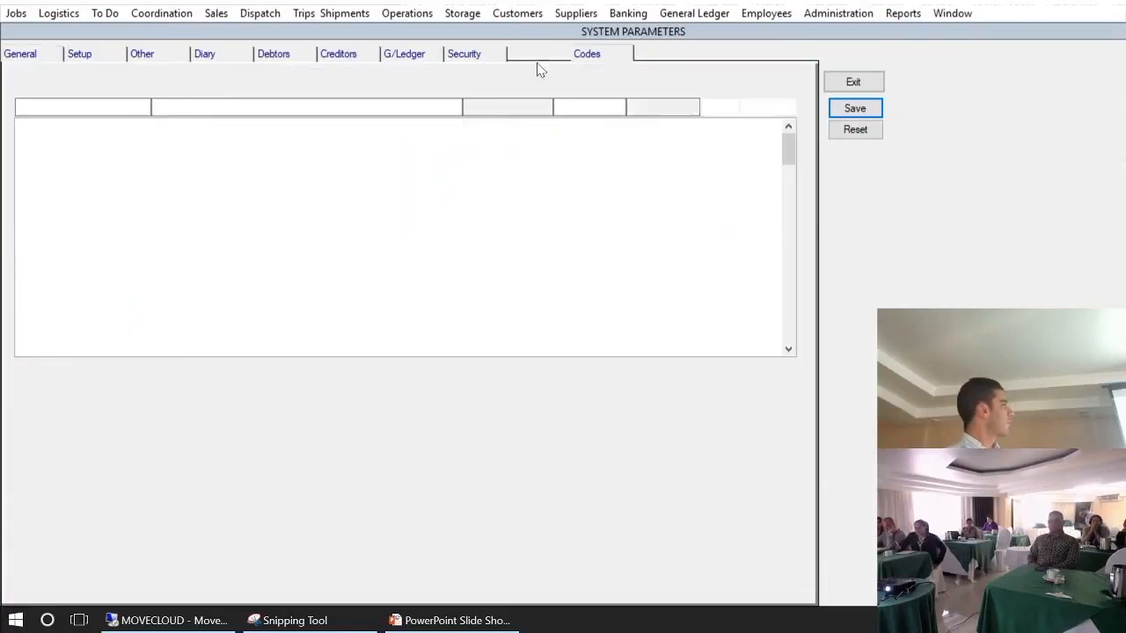
pyautogui.write('contact:\\')
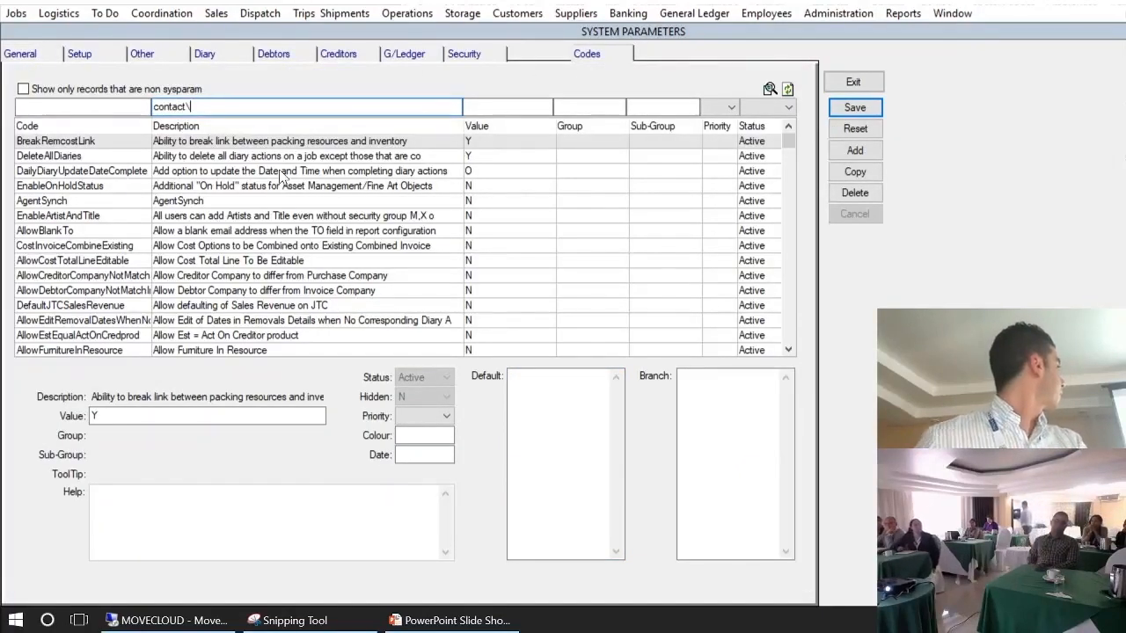
pyautogui.press('Return')
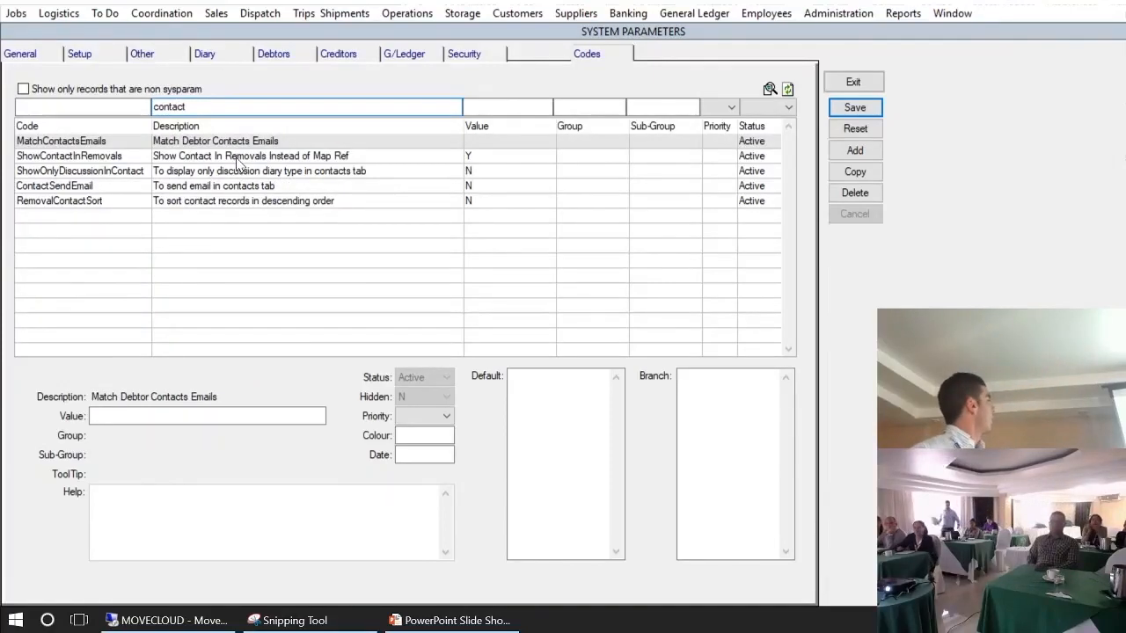
# Check the Contact folder's display settings in the general system parameters, and return to the contact-related codes
pyautogui.click(32, 60)
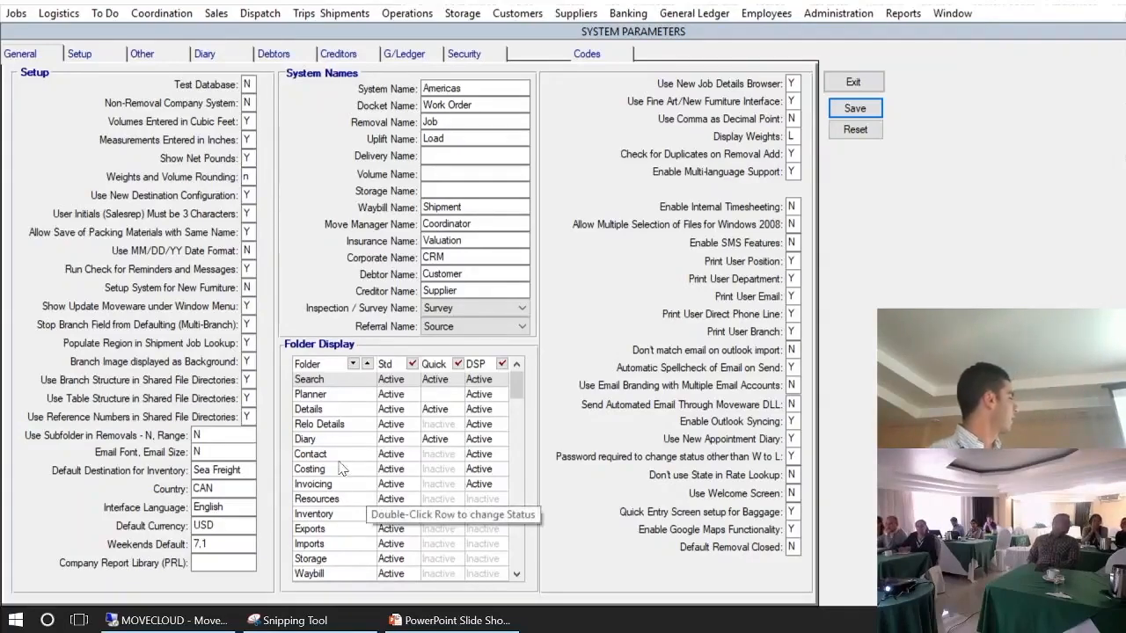
pyautogui.click(296, 454)
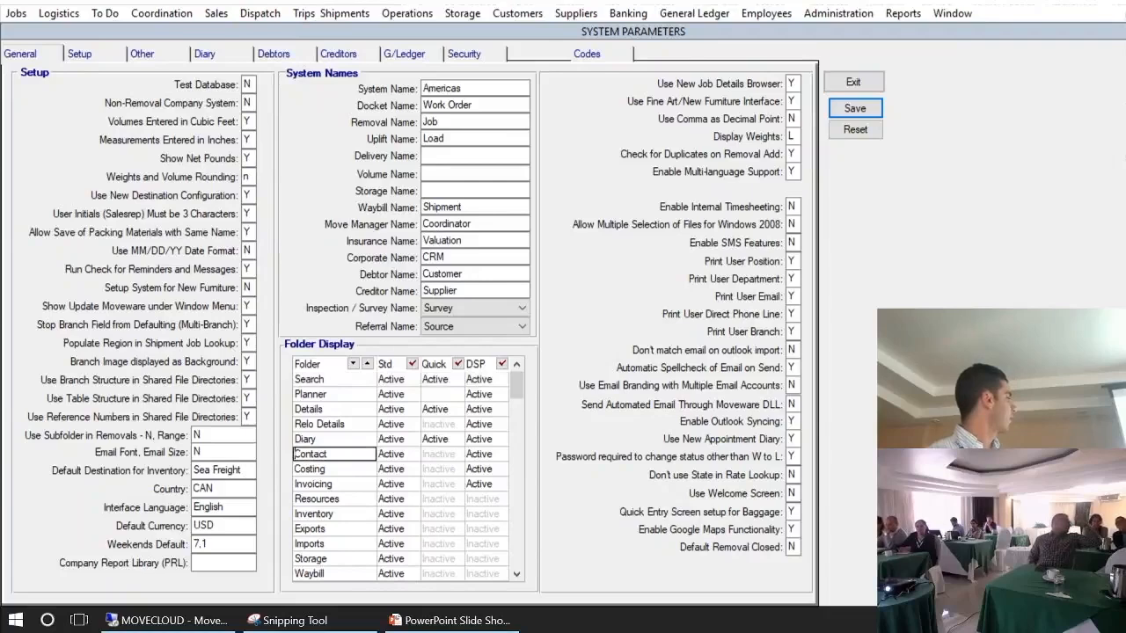
pyautogui.click(412, 365)
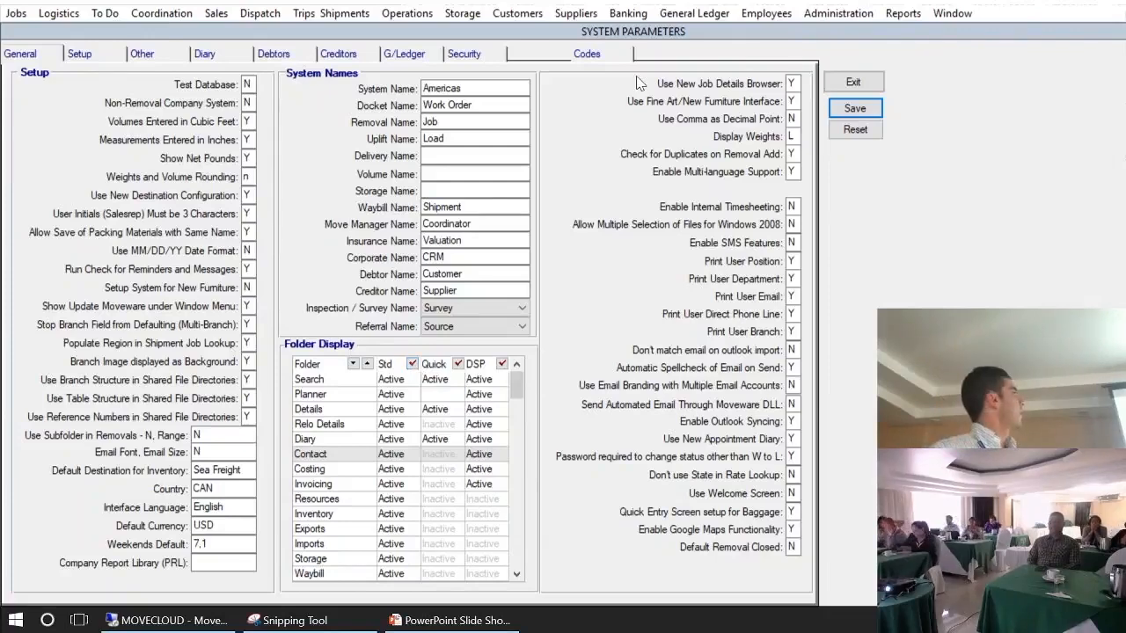
pyautogui.click(614, 56)
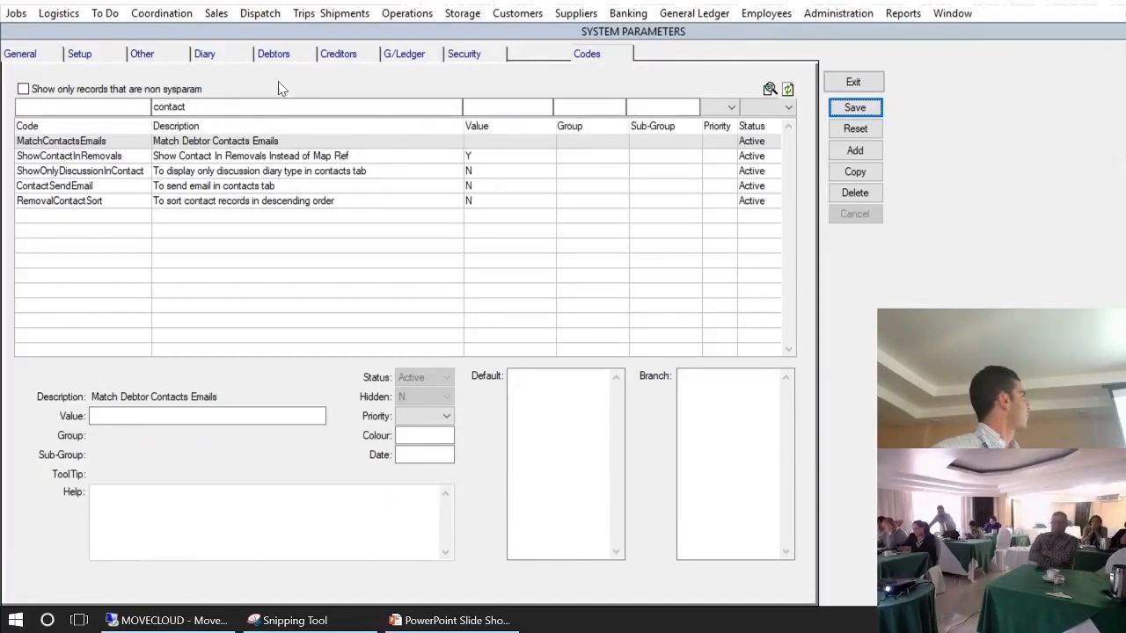
# Review the ShowOnlyDiscussionInContact parameter, and set the ContactSendEmail parameter to Y and save it
pyautogui.doubleClick(176, 107)
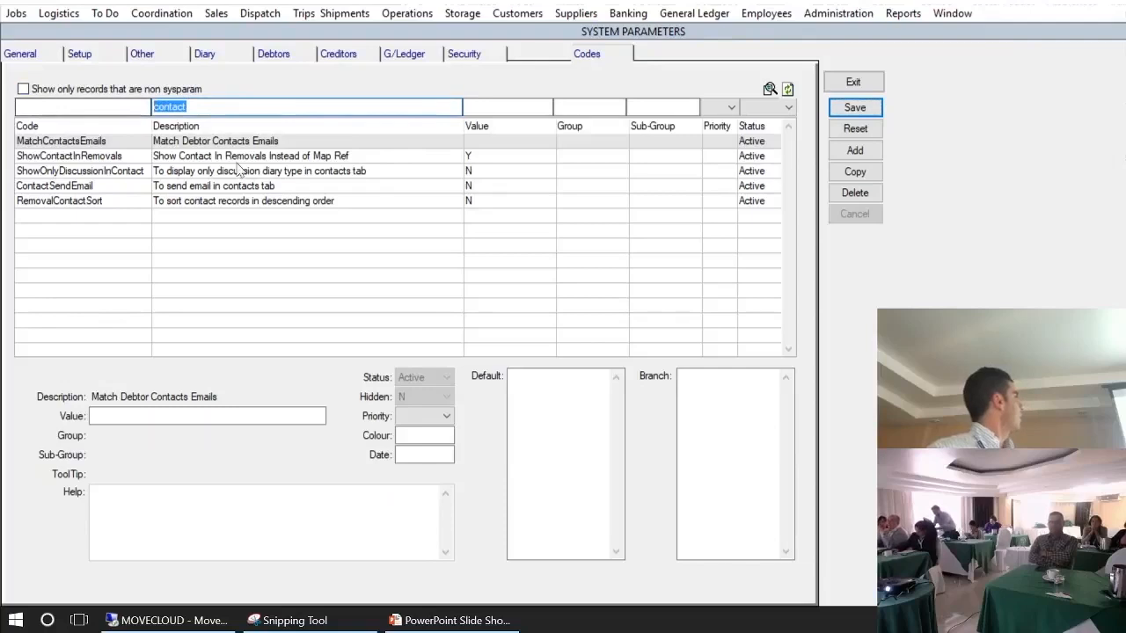
pyautogui.click(261, 175)
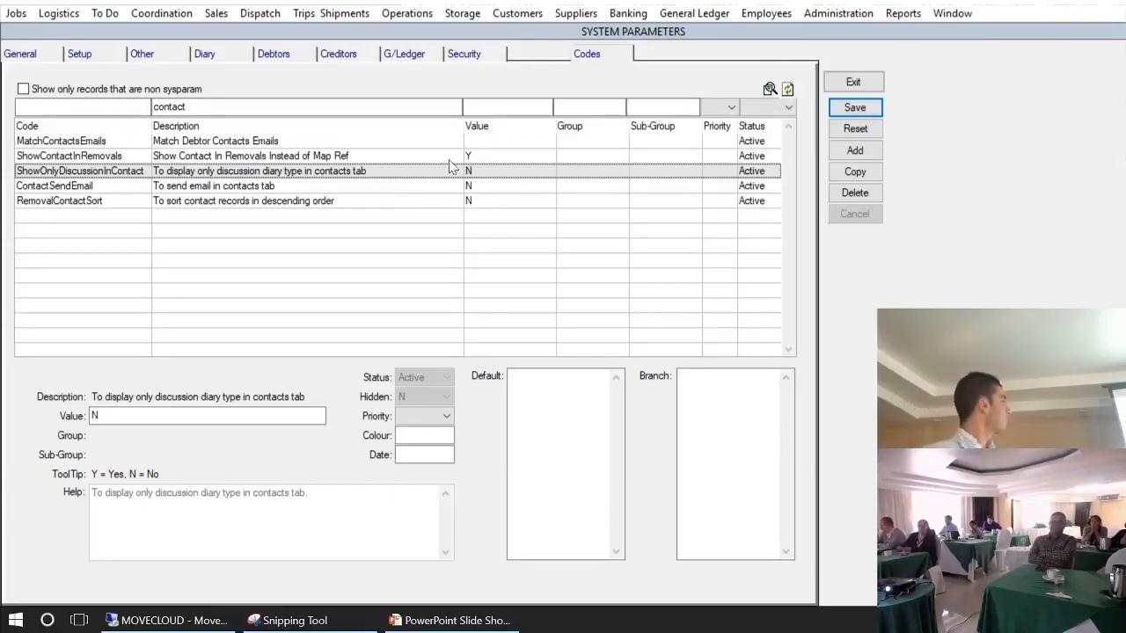
pyautogui.click(207, 190)
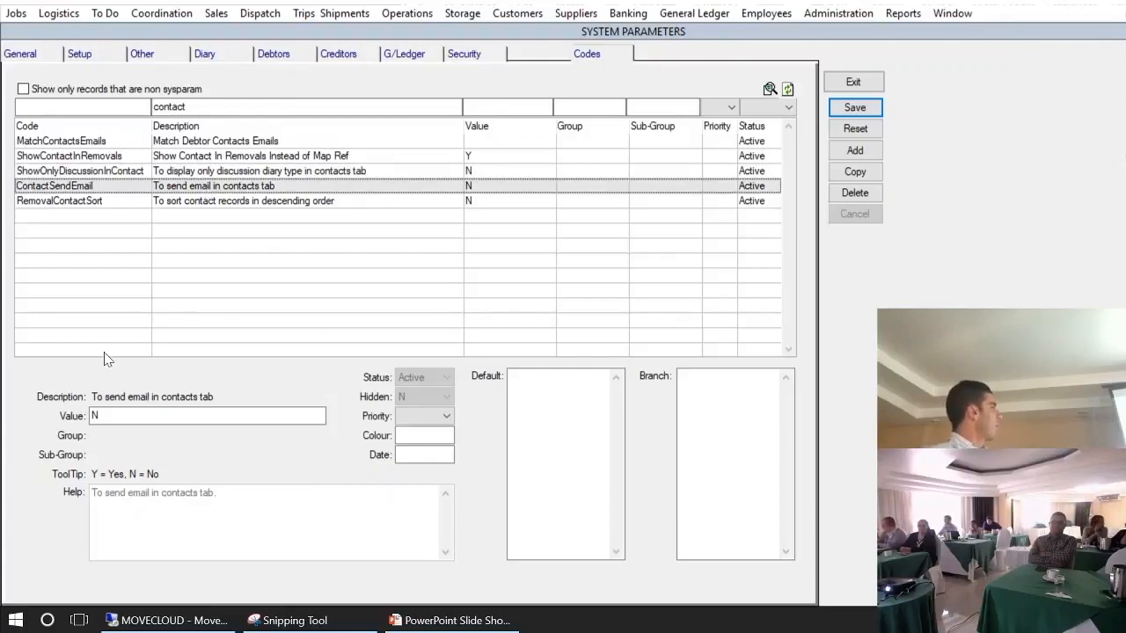
pyautogui.doubleClick(138, 415)
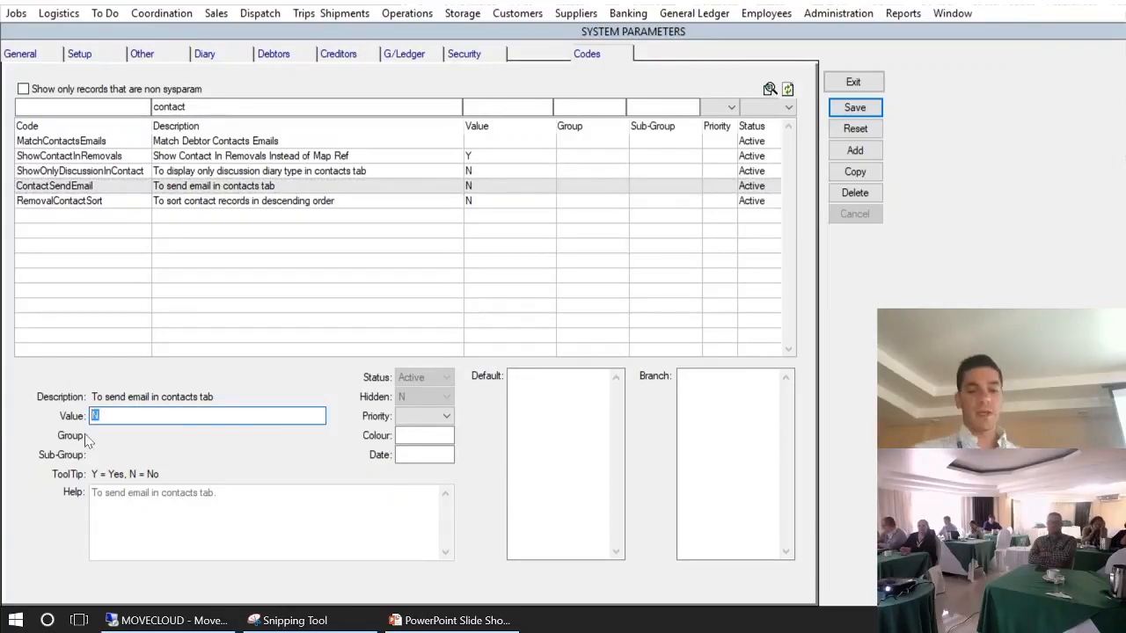
pyautogui.write('Y')
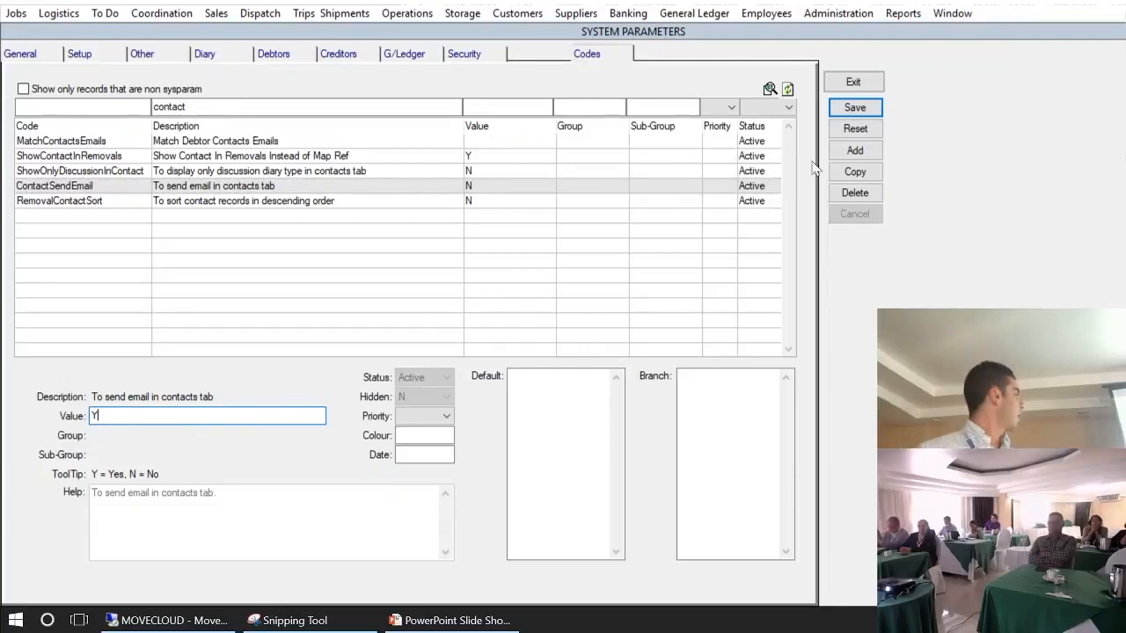
pyautogui.click(850, 109)
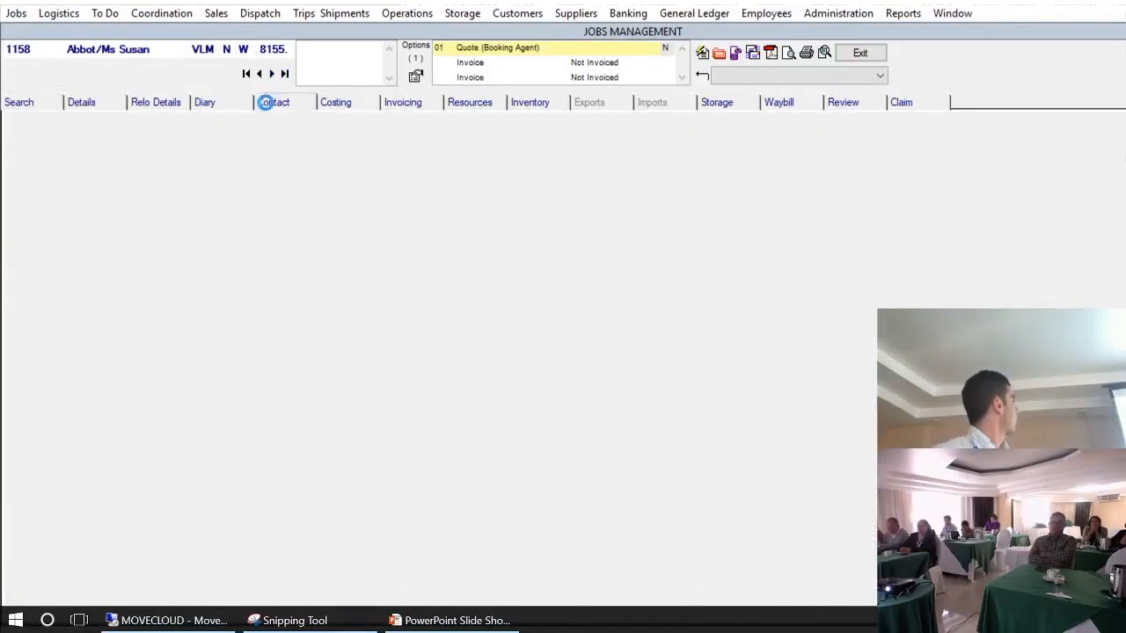
# Open an additional discussion form for the job's SALES TOPIC contact record to check its recipient field, cancel it, and return to the system parameters
pyautogui.click(297, 144)
pyautogui.click(570, 151)
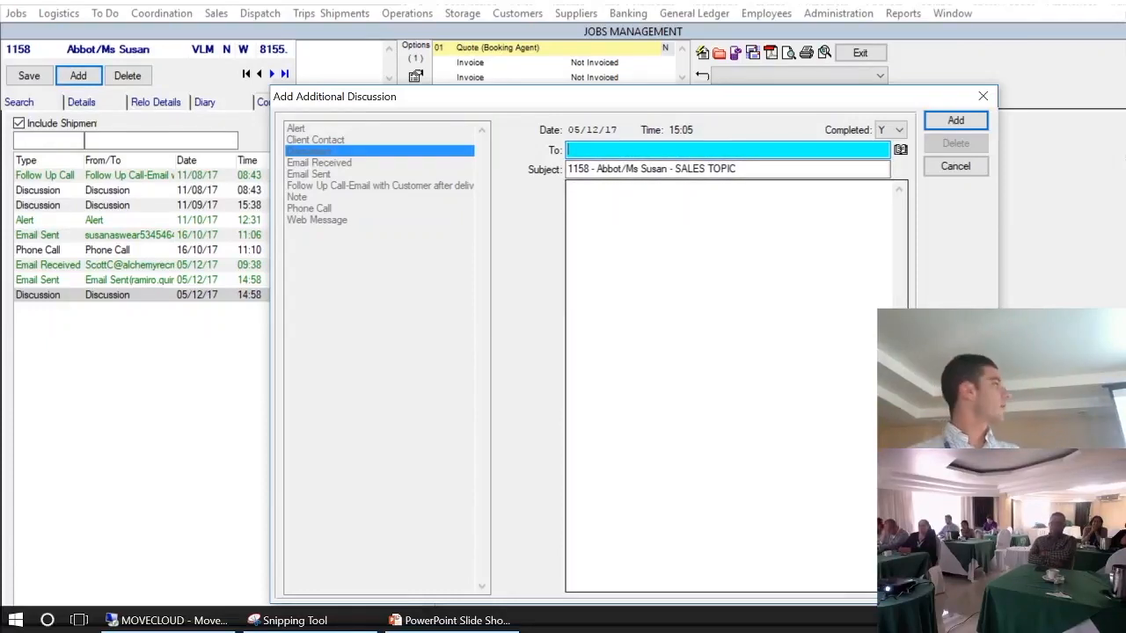
pyautogui.click(961, 169)
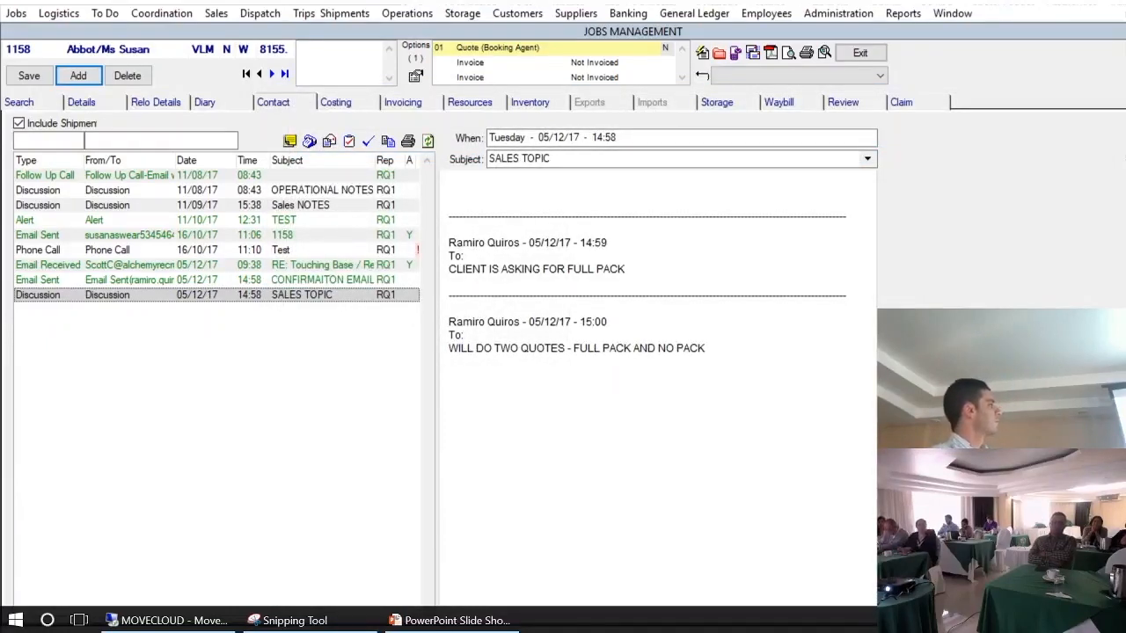
pyautogui.click(953, 13)
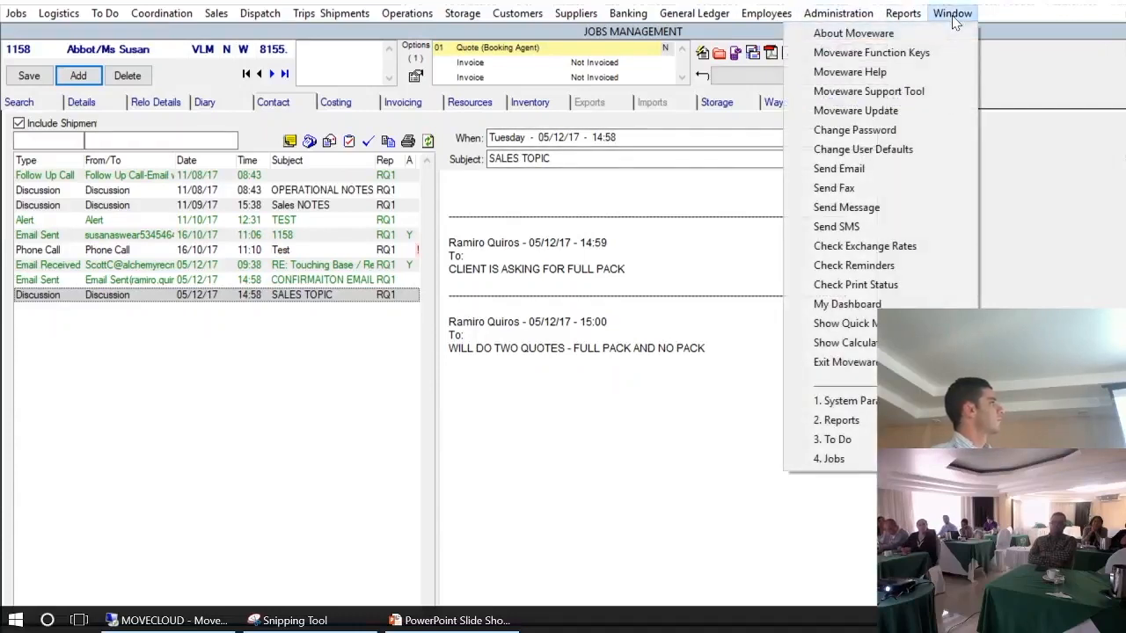
pyautogui.click(866, 401)
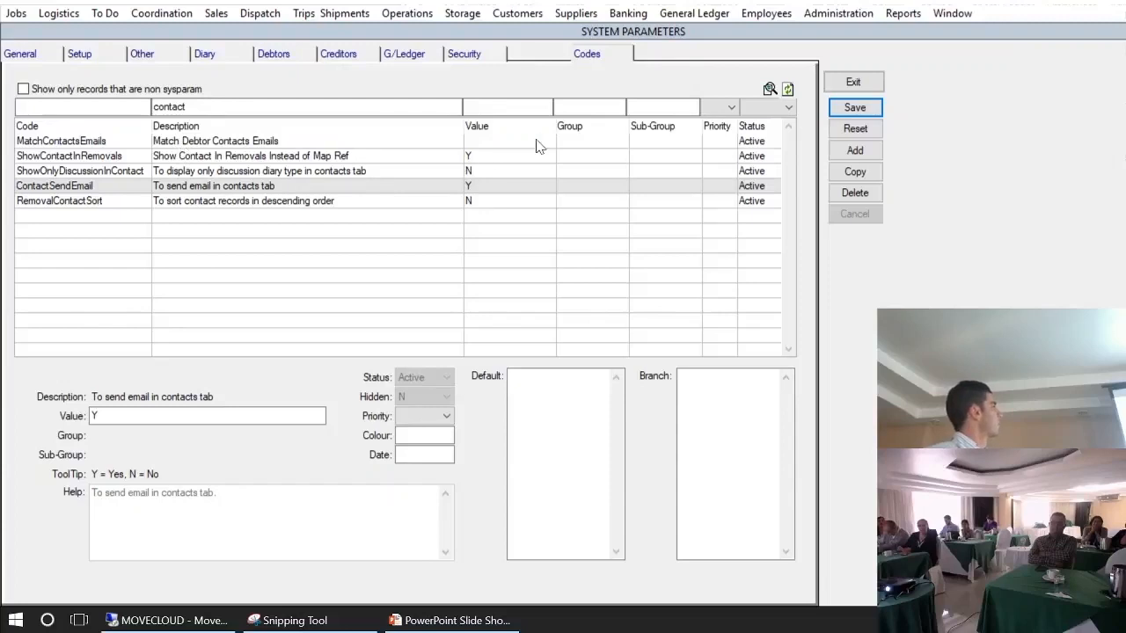
pyautogui.click(851, 14)
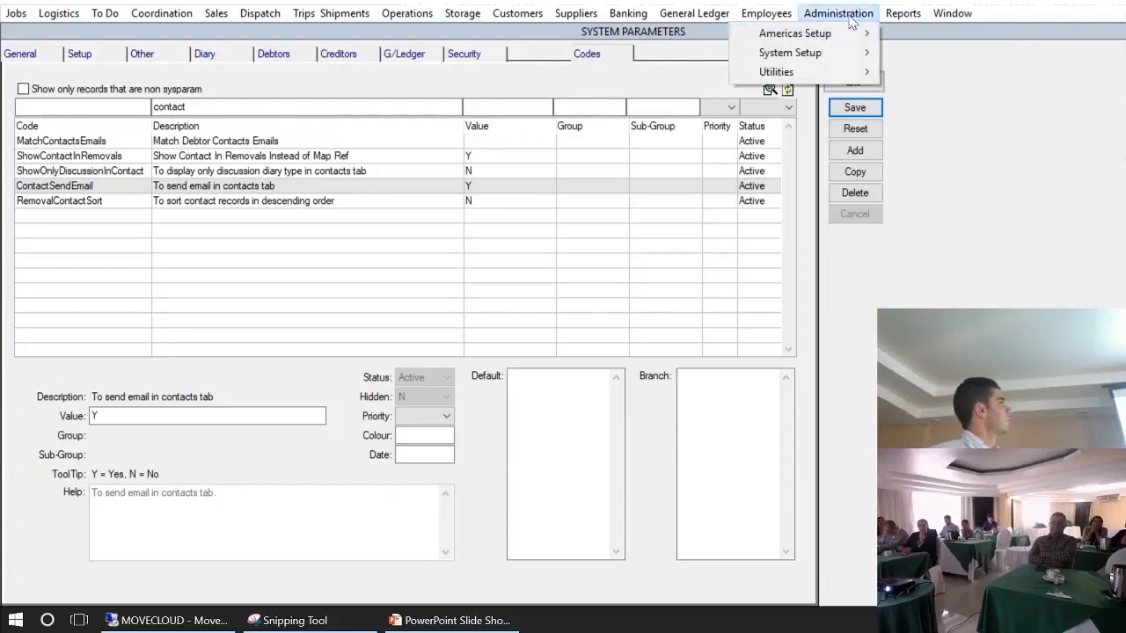
pyautogui.moveTo(845, 35)
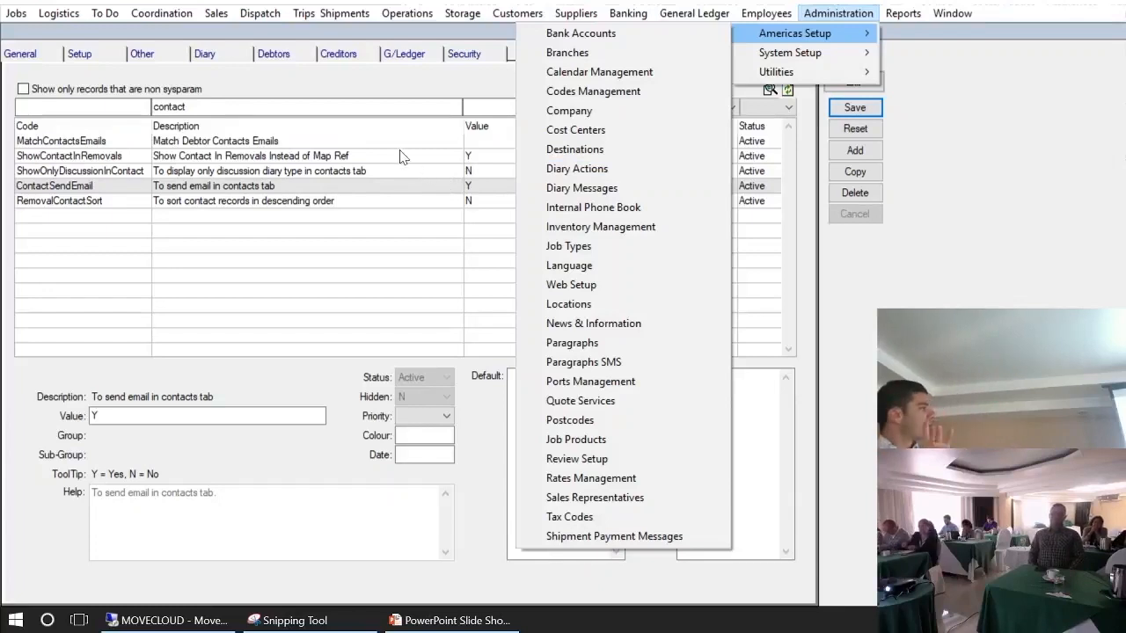
pyautogui.click(369, 143)
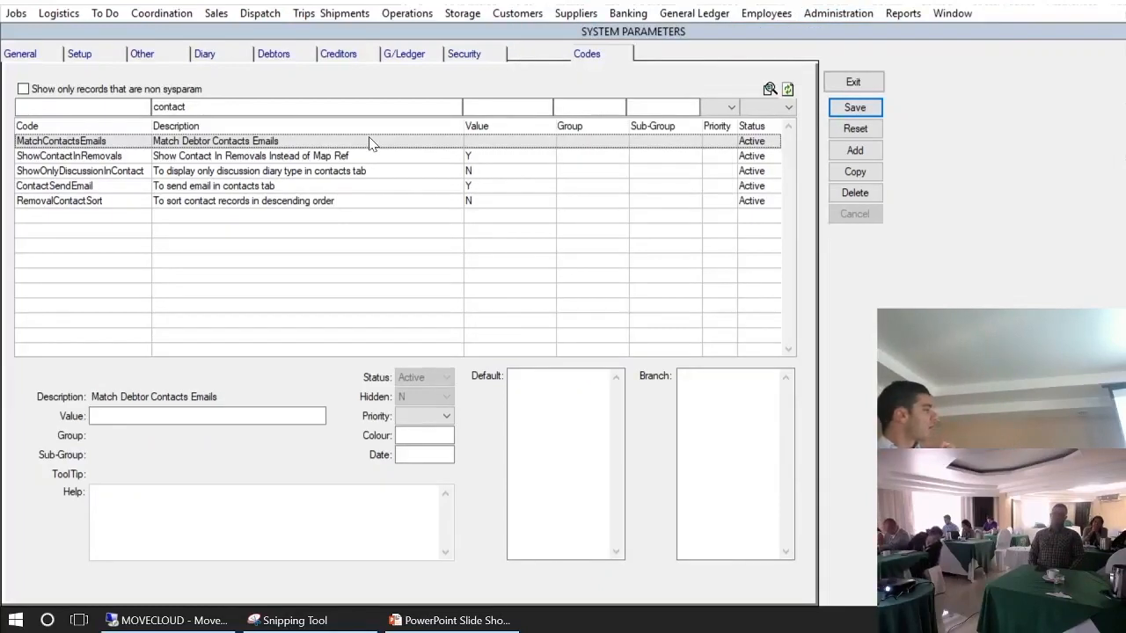
# Filter the system parameter codes by the description "match" and view the "Don't match email on outlook import" parameter
pyautogui.click(214, 104)
pyautogui.hotkey('ctrl', 'a')
pyautogui.write('email')
pyautogui.press('BackSpace')
pyautogui.press('BackSpace')
pyautogui.press('BackSpace')
pyautogui.press('BackSpace')
pyautogui.press('BackSpace')
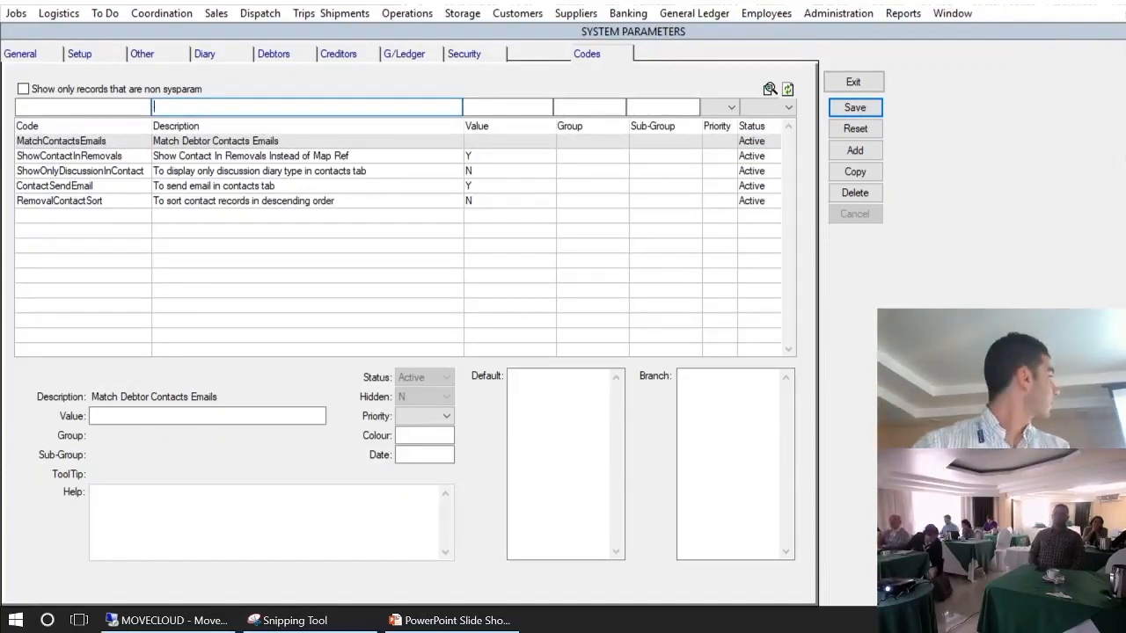
pyautogui.write('match')
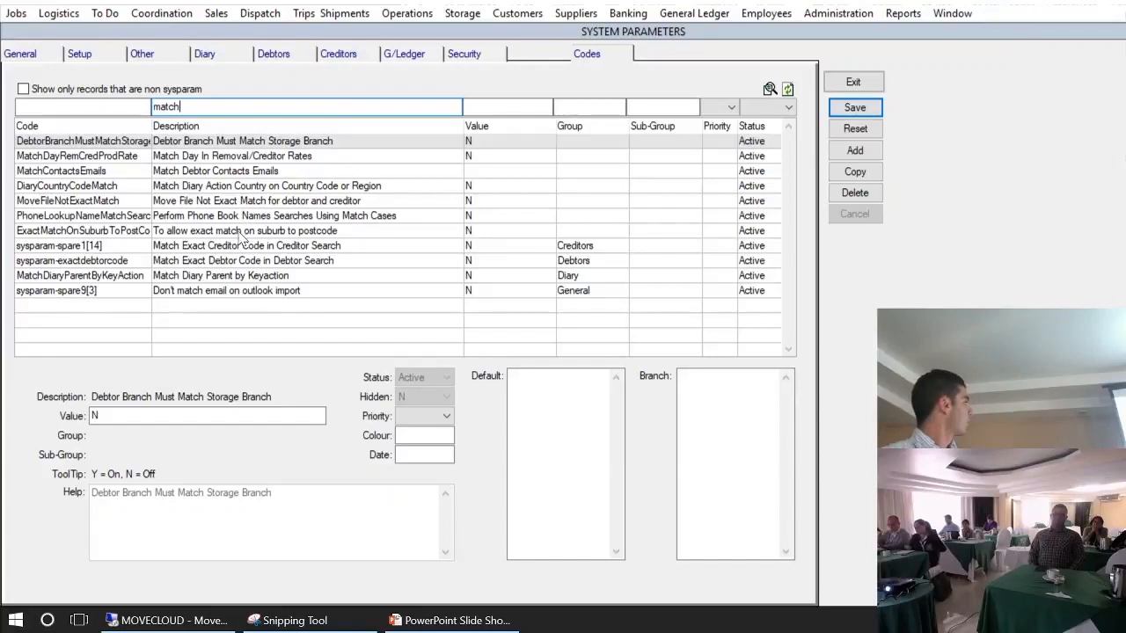
pyautogui.click(247, 291)
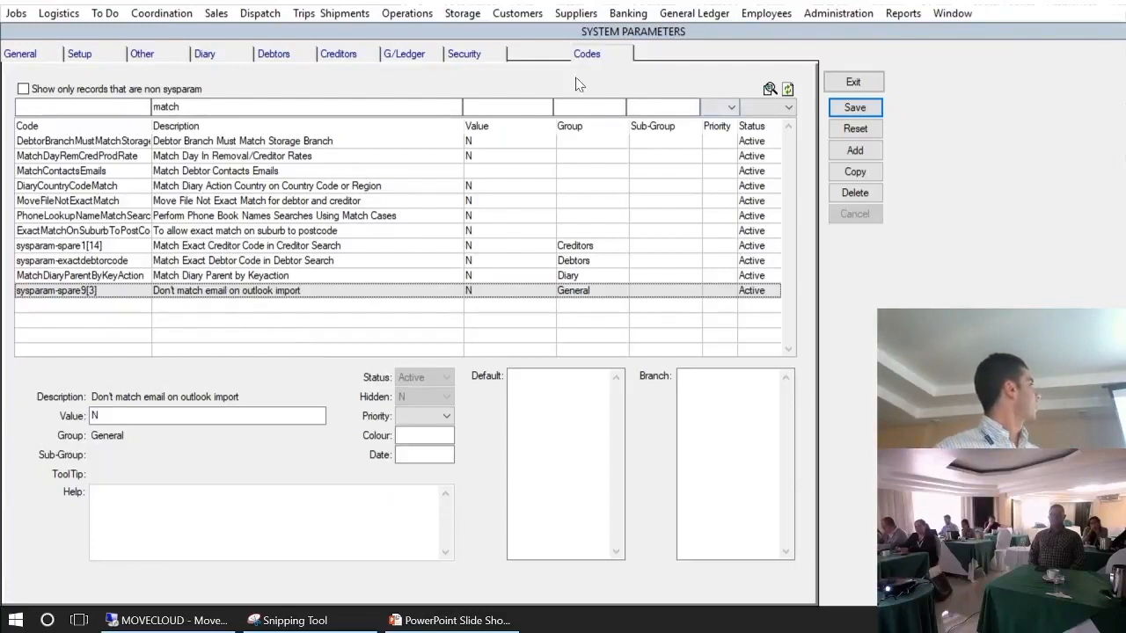
# Open the Diary Actions setup, filter it by the code "discussion", and review the Discussion action's code value and description
pyautogui.click(847, 14)
pyautogui.moveTo(859, 35)
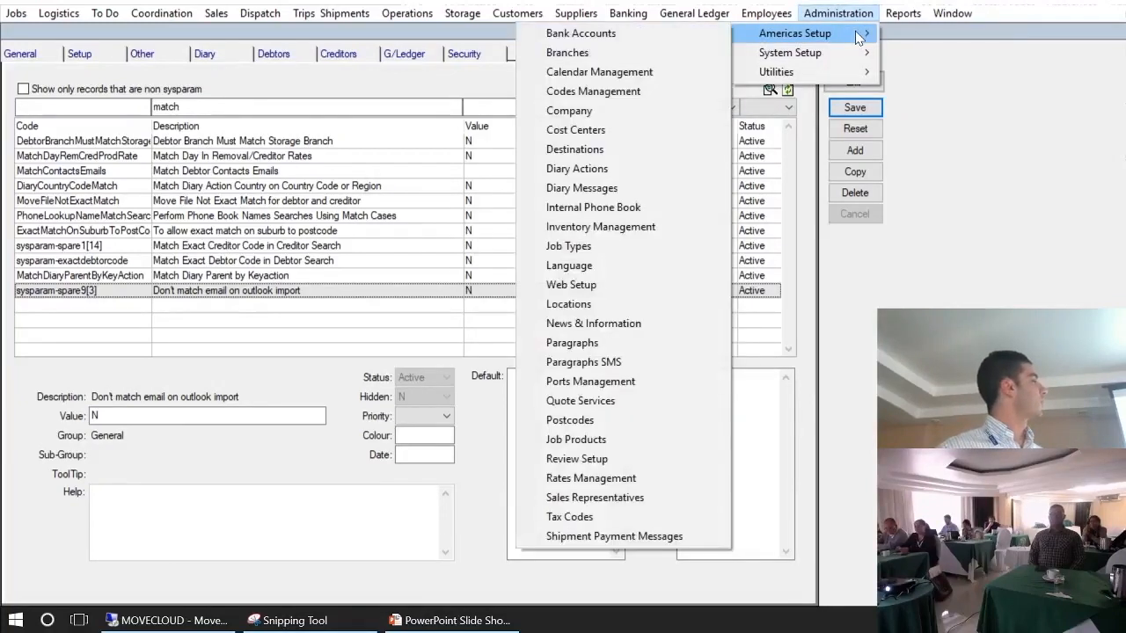
pyautogui.click(576, 175)
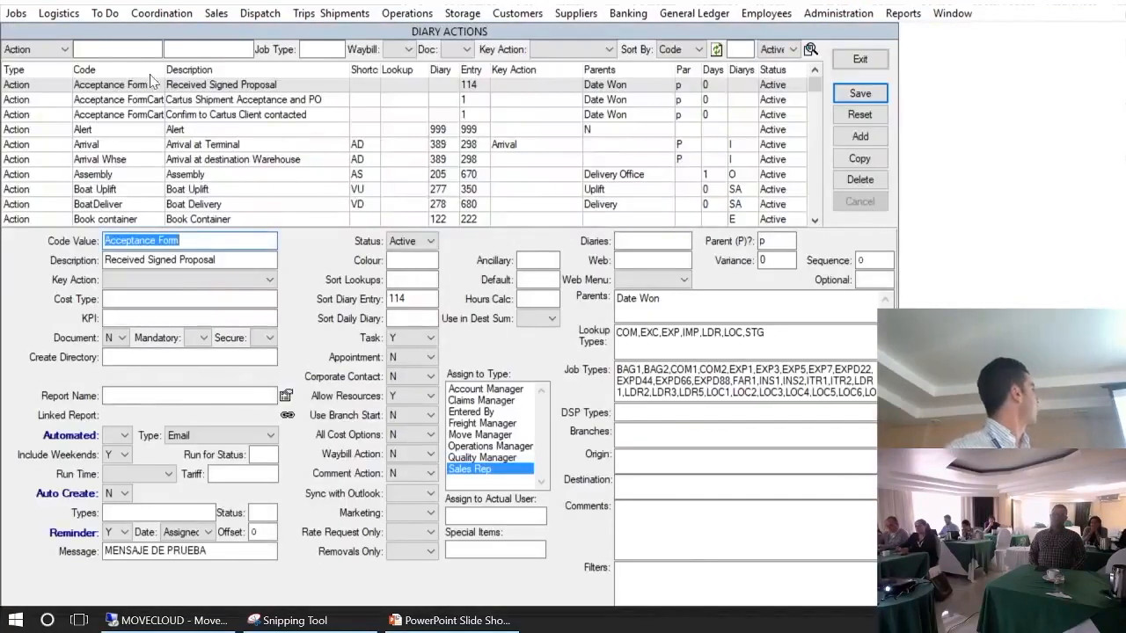
pyautogui.write('di')
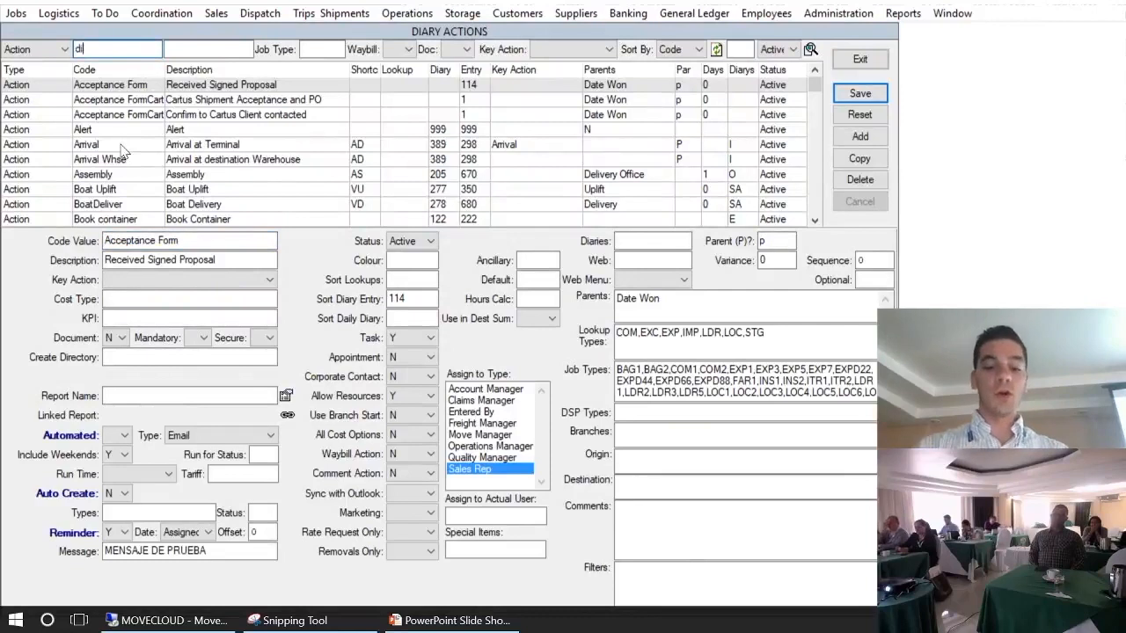
pyautogui.write('scussion')
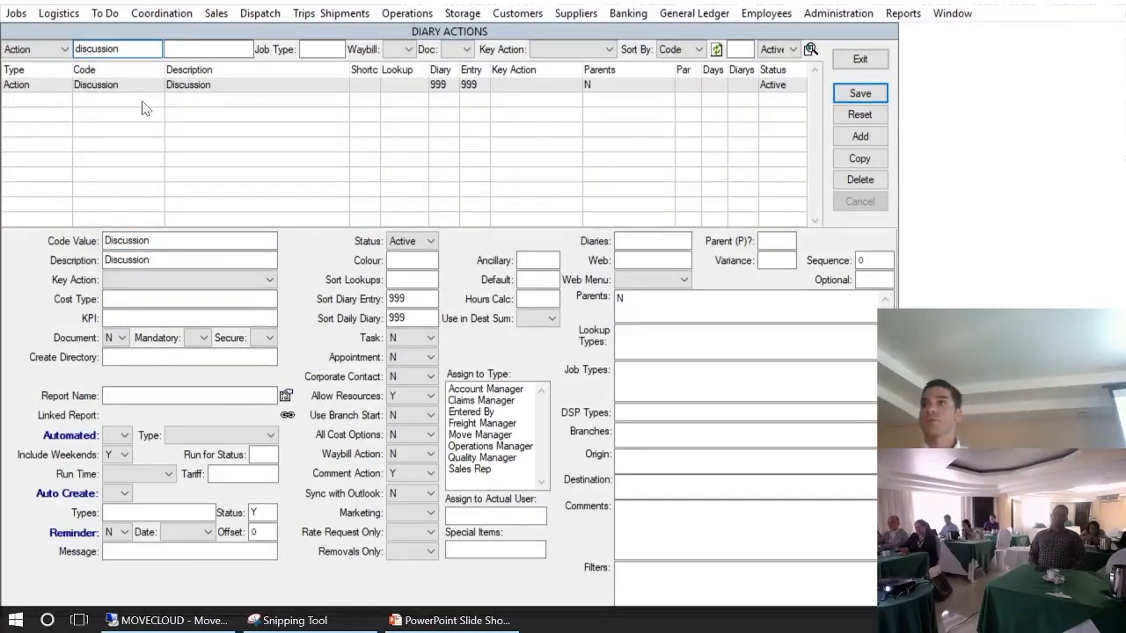
pyautogui.click(176, 241)
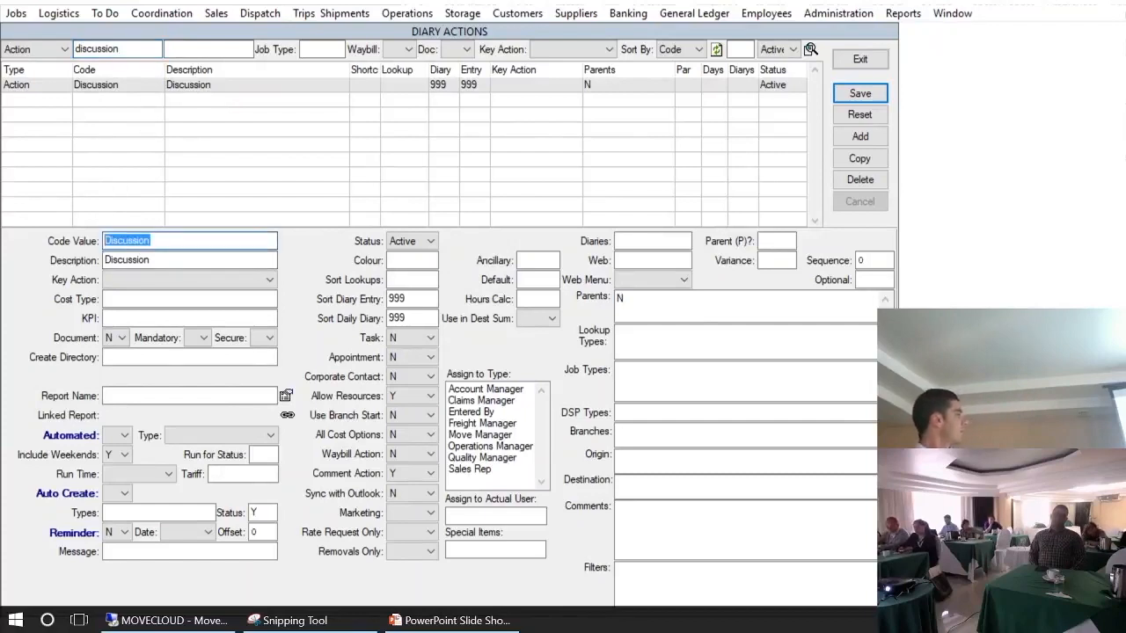
pyautogui.press('Tab')
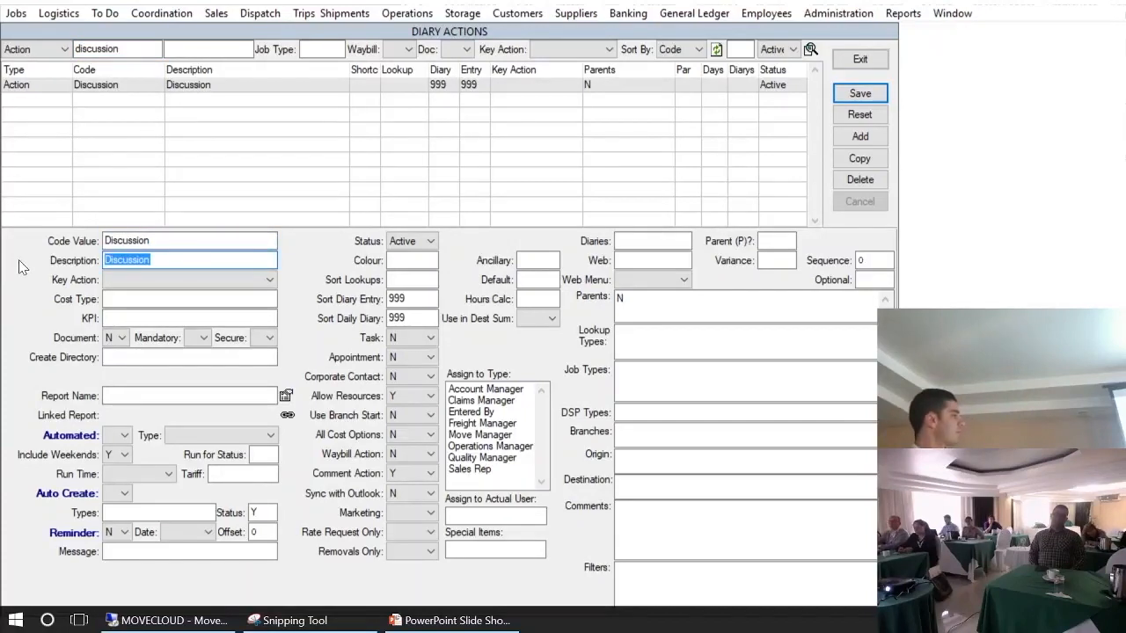